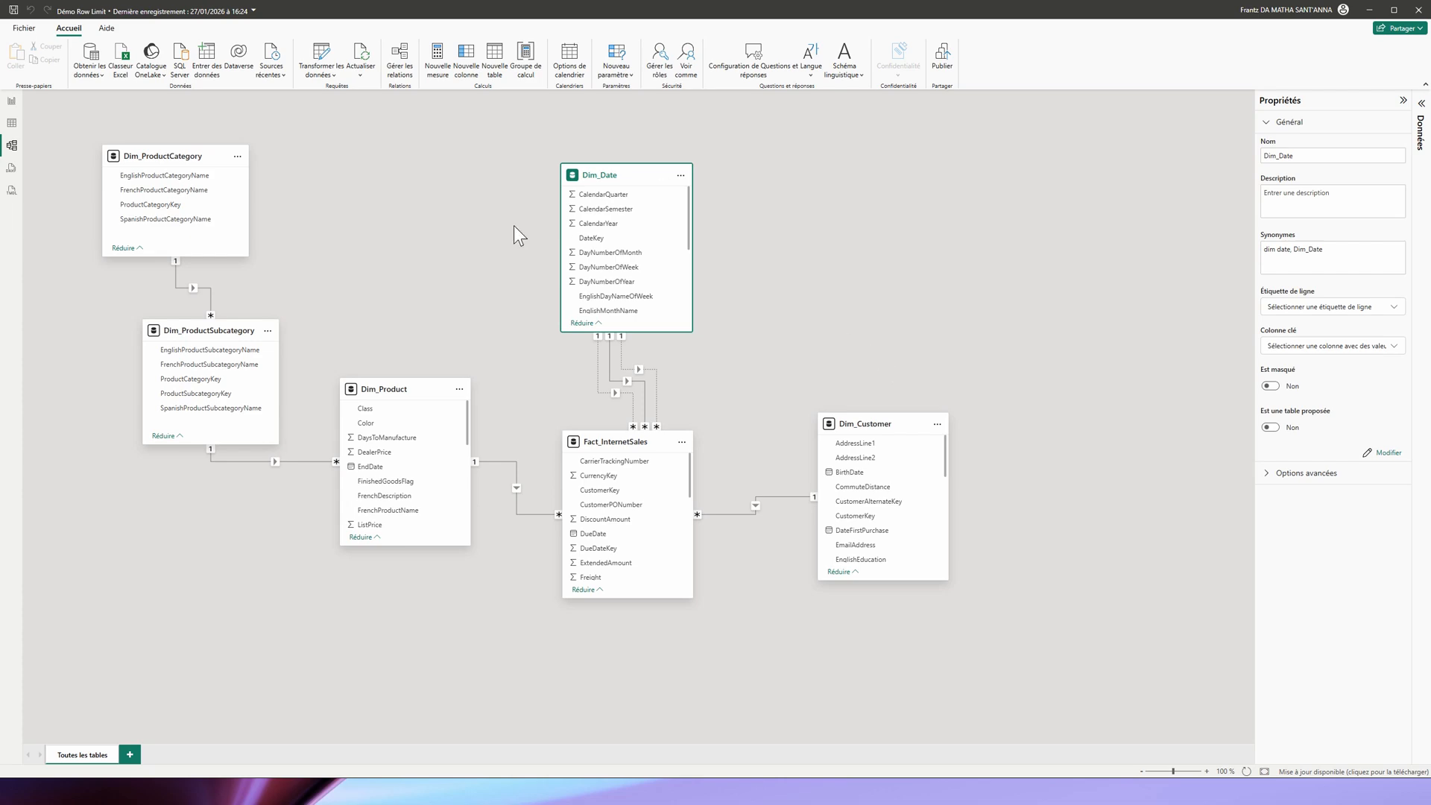
- Examine the data in the Dim_Product, Dim_ProductSubcategory and Dim_ProductCategory tables, including their key columns, and return to the model diagram
left_click(12, 122)
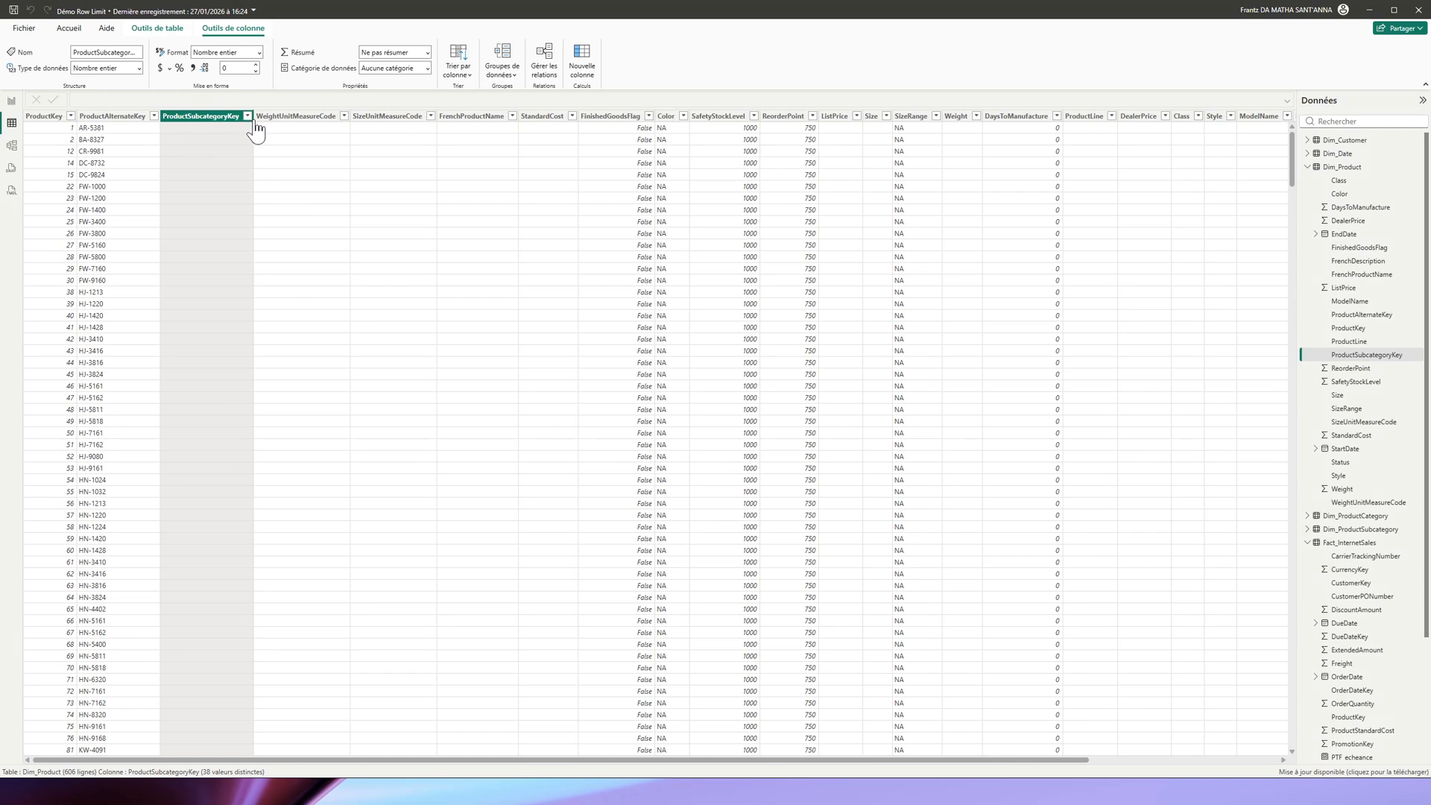
left_click(1307, 166)
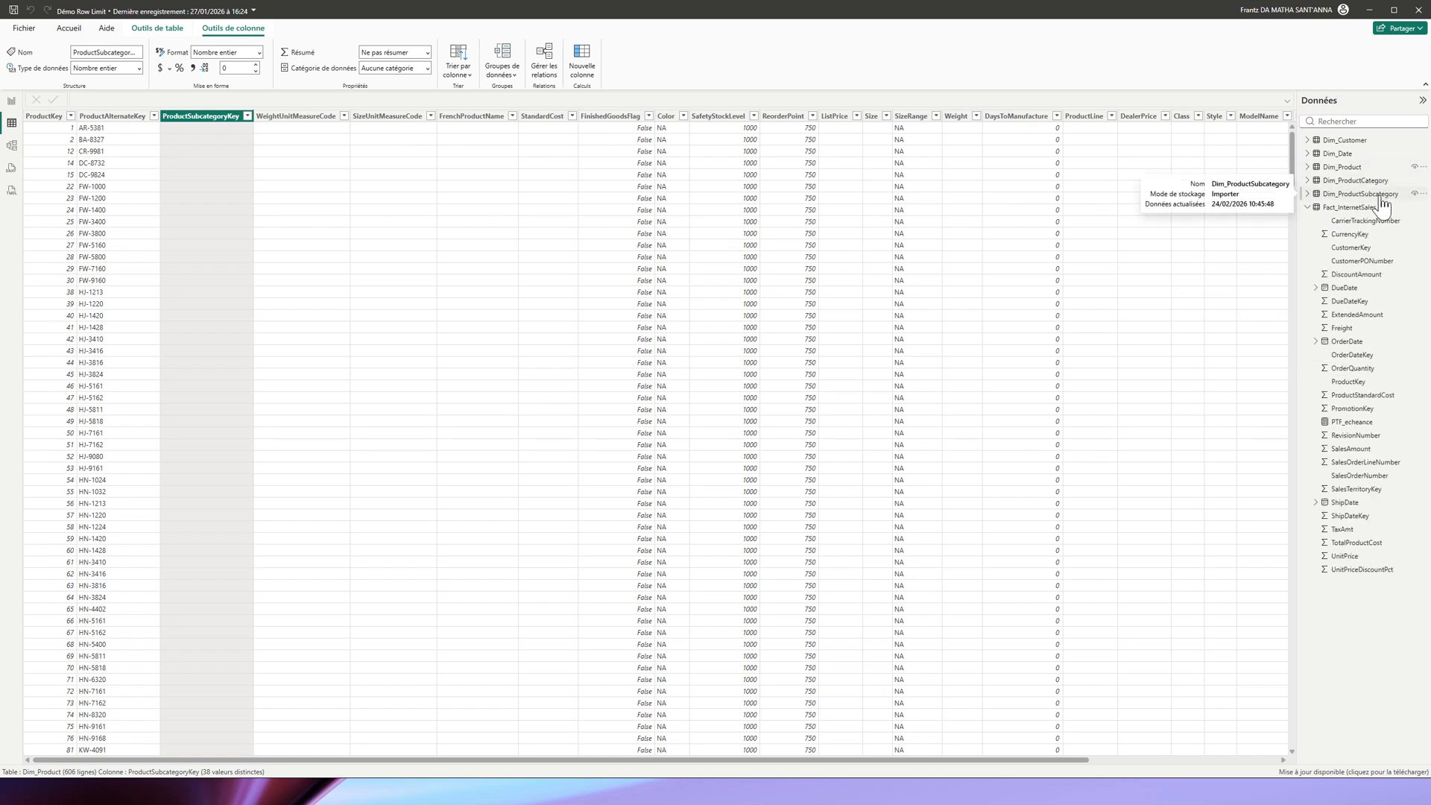
left_click(1361, 196)
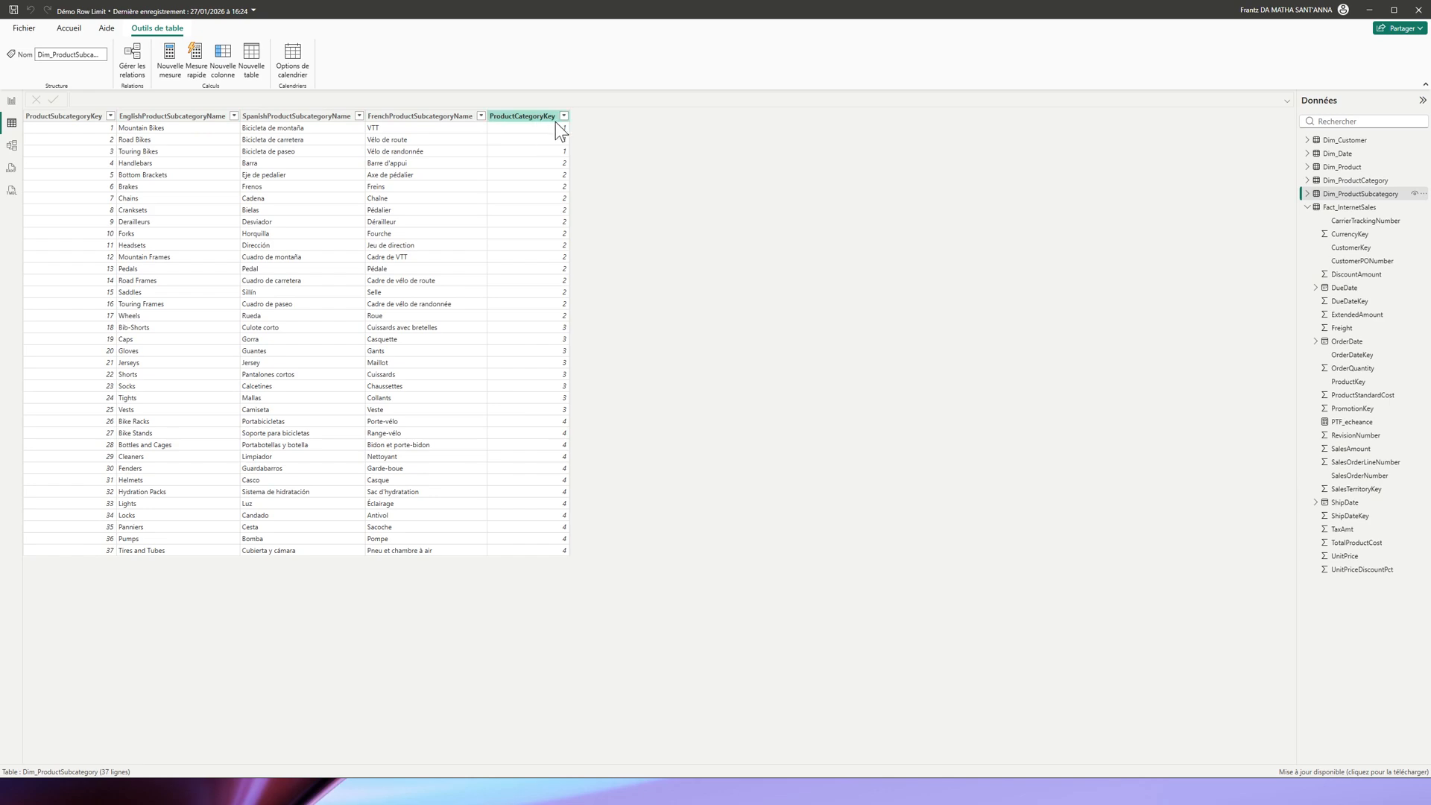
left_click(1370, 181)
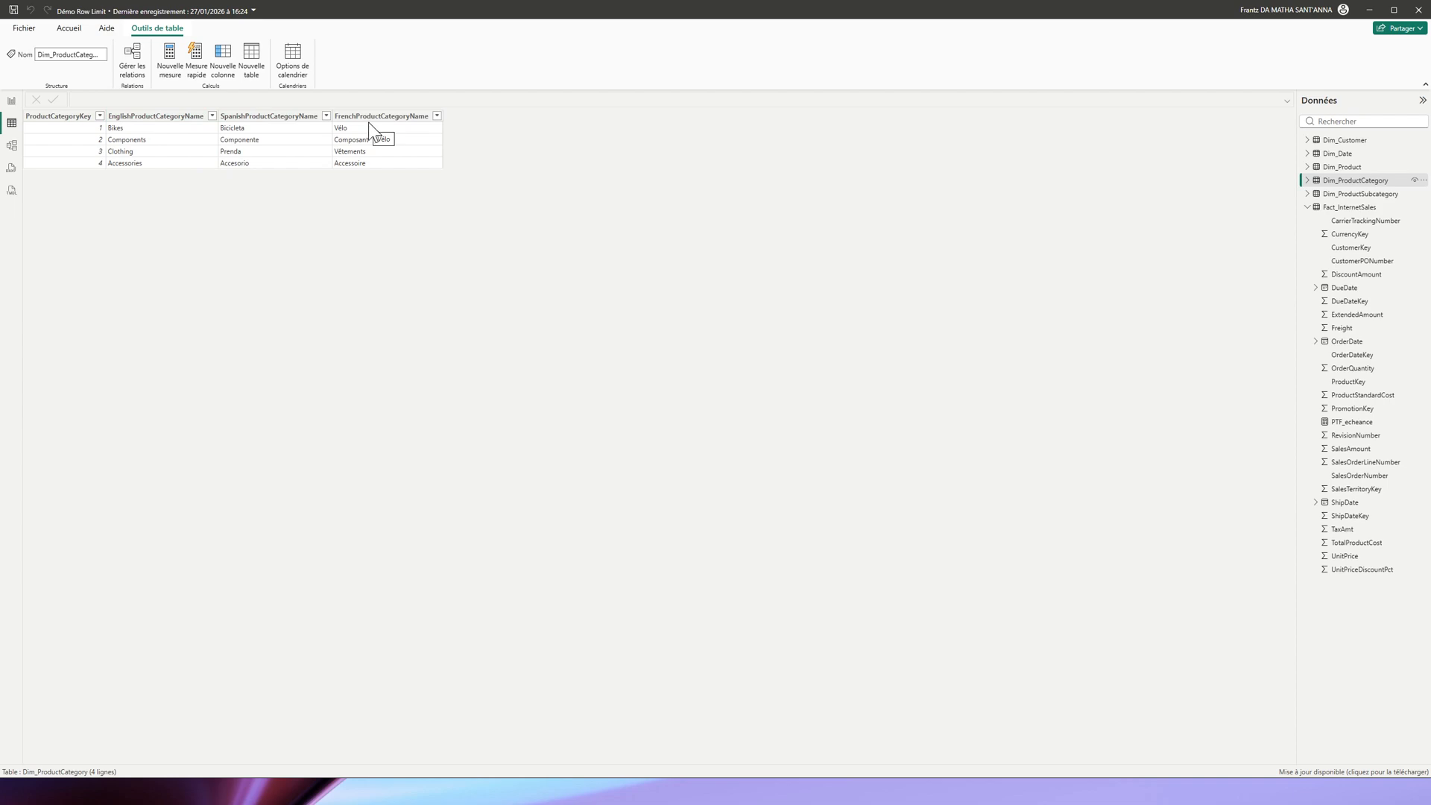
left_click(12, 145)
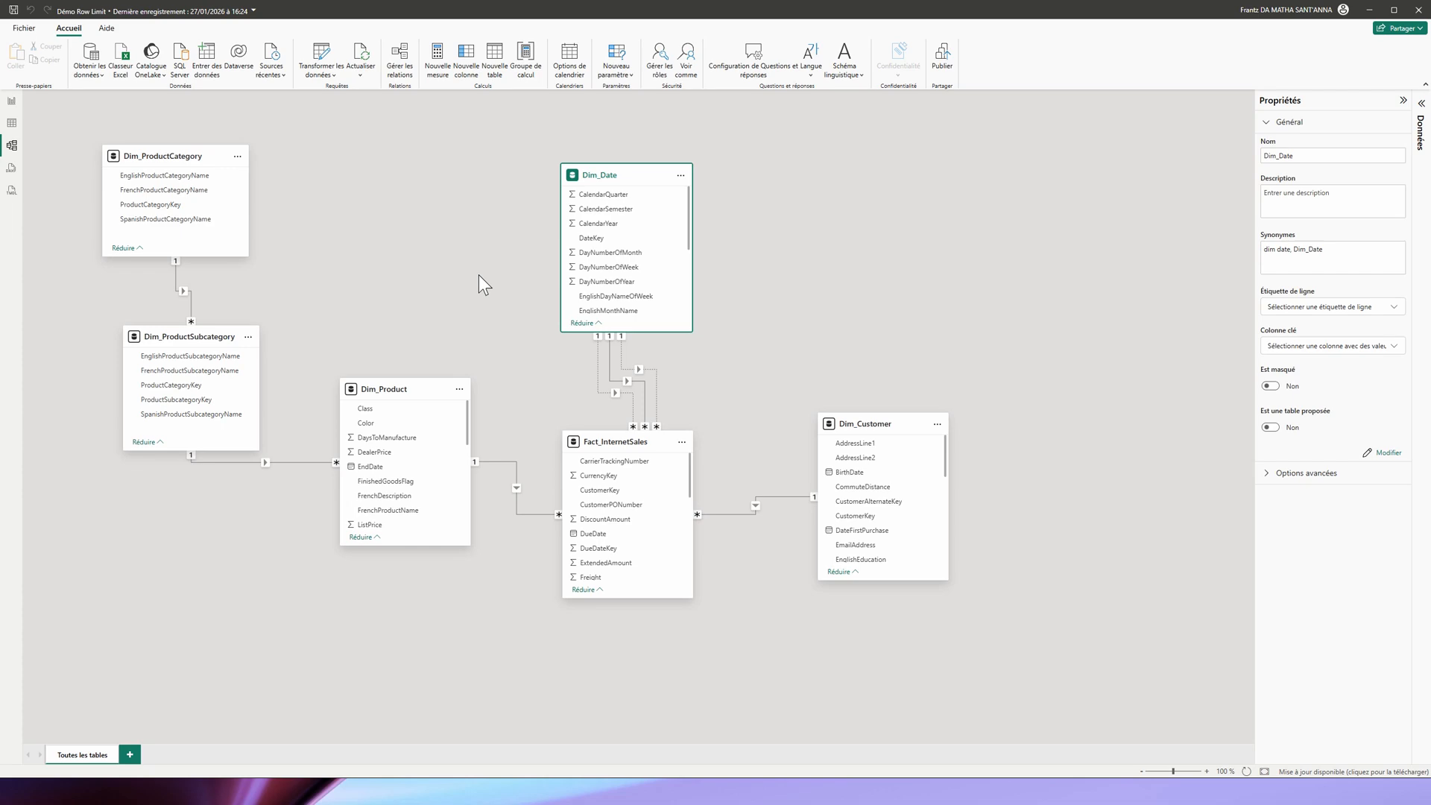
- Open the Power Query editor and inspect the Dim_ProductSubcategory and Dim_ProductCategory queries
left_click(328, 70)
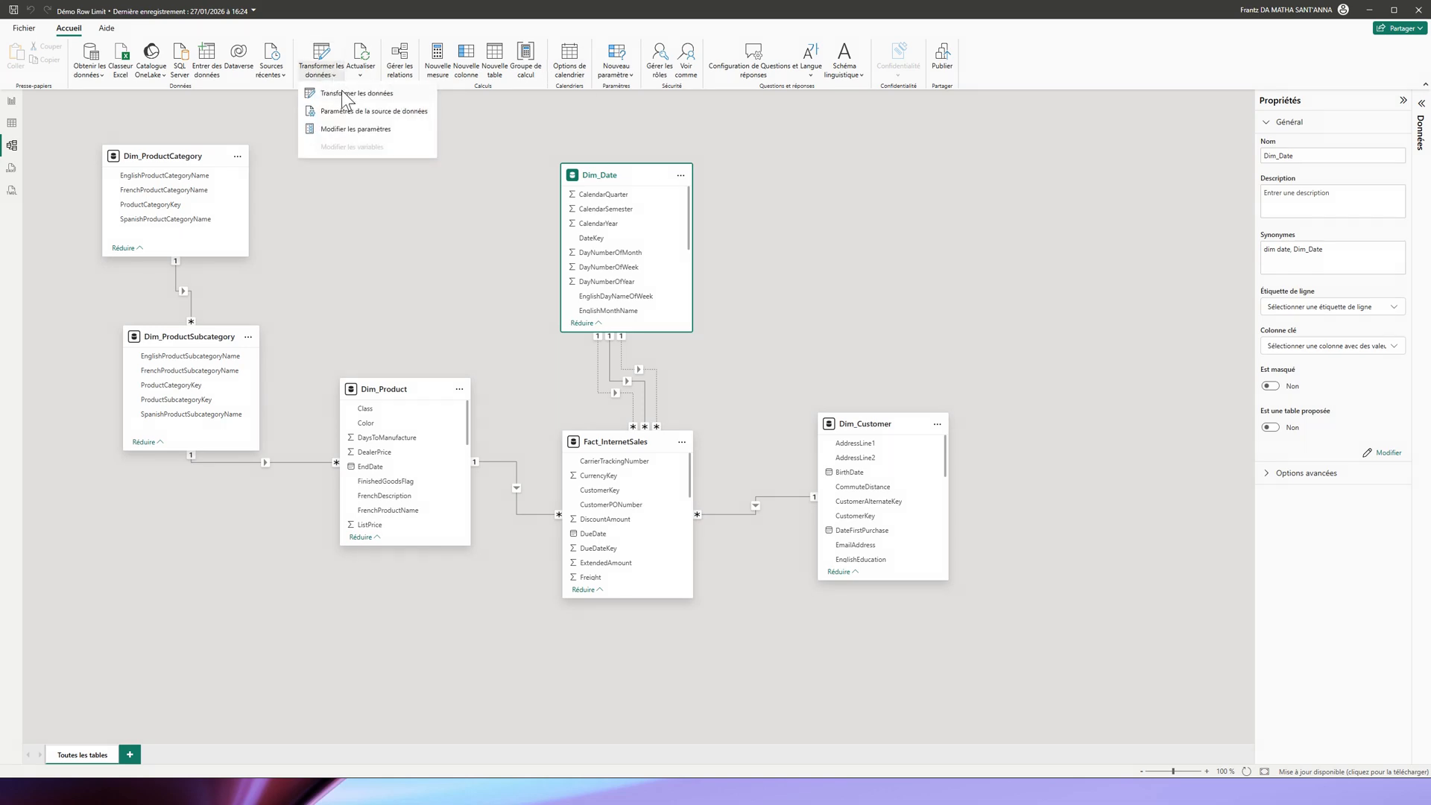
left_click(351, 93)
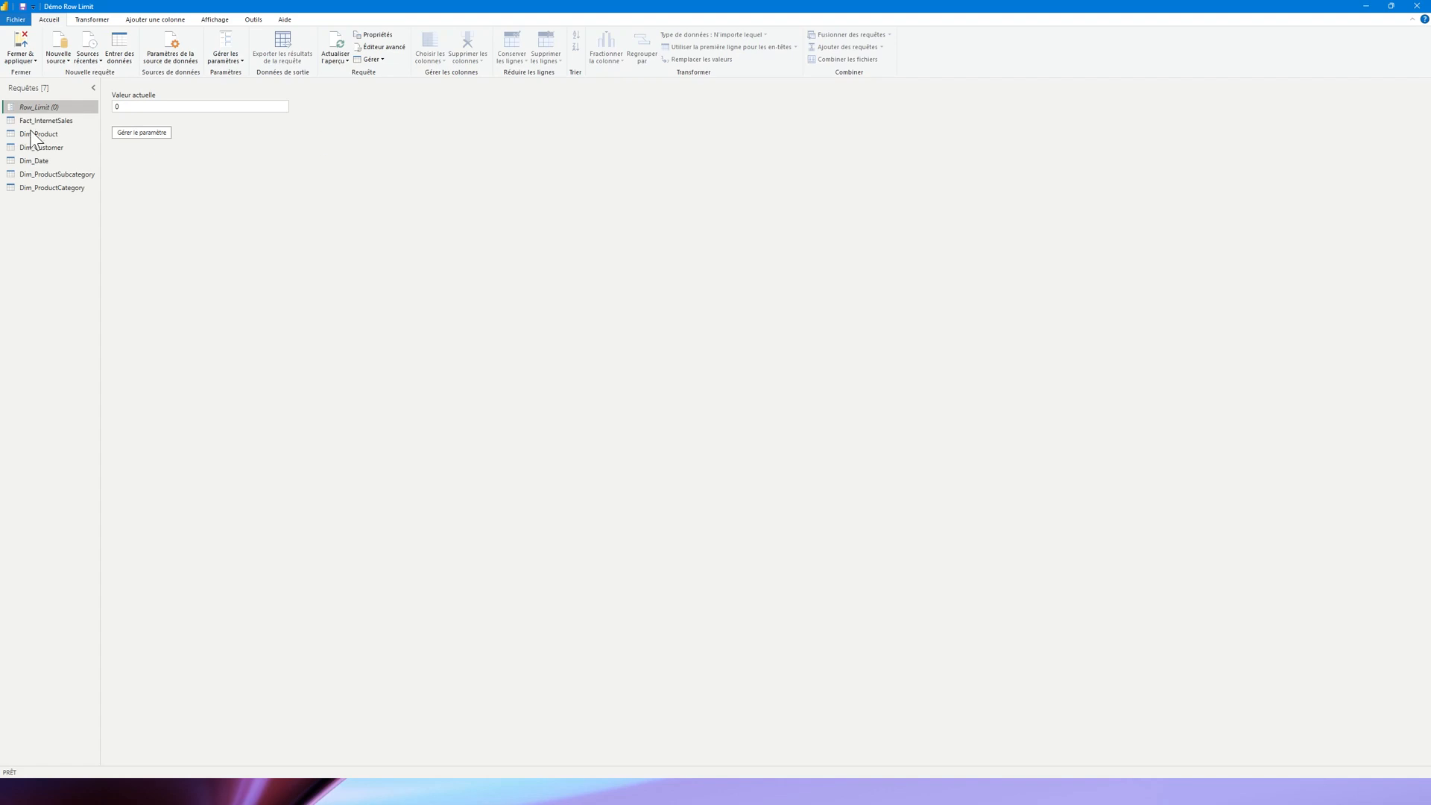
left_click(77, 178)
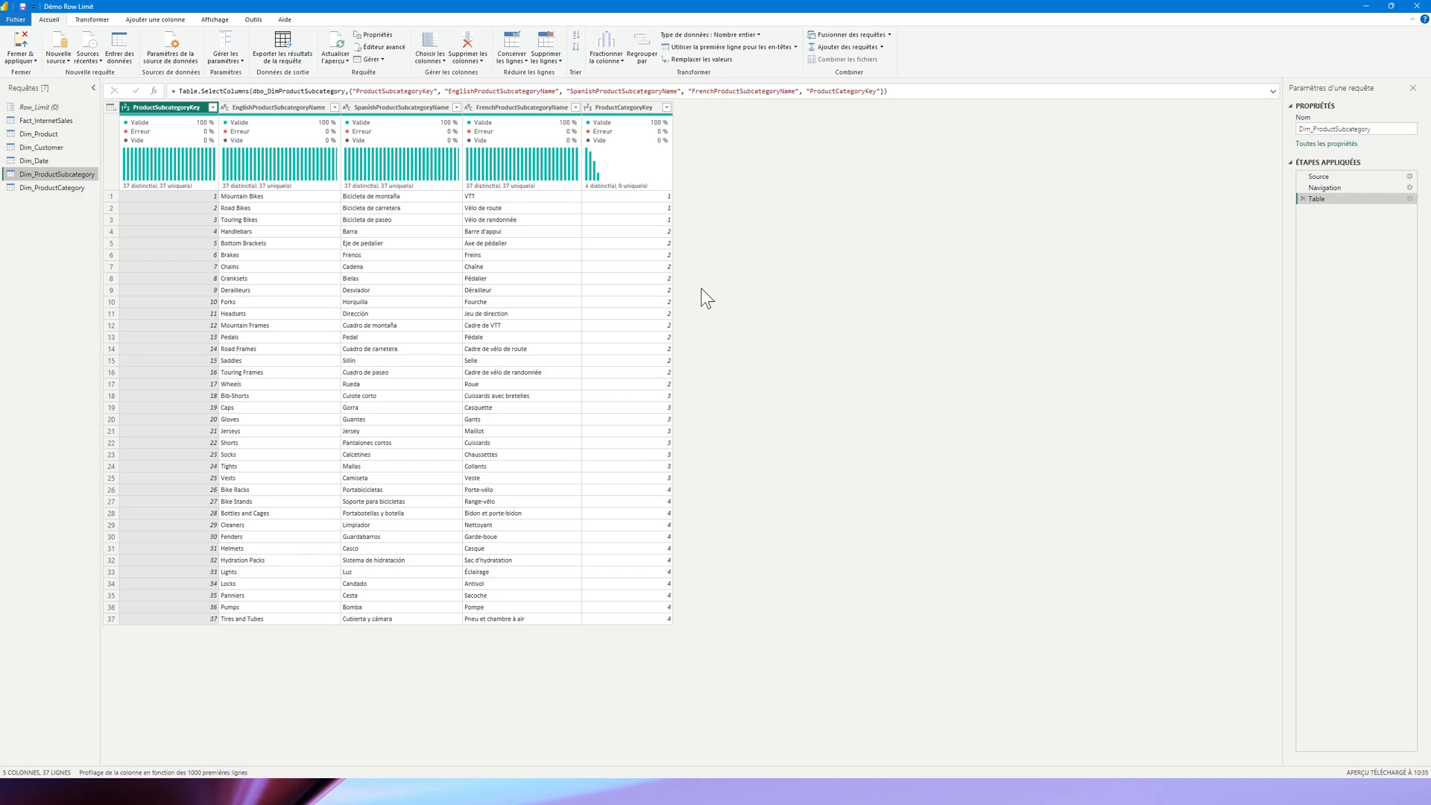
left_click(73, 190)
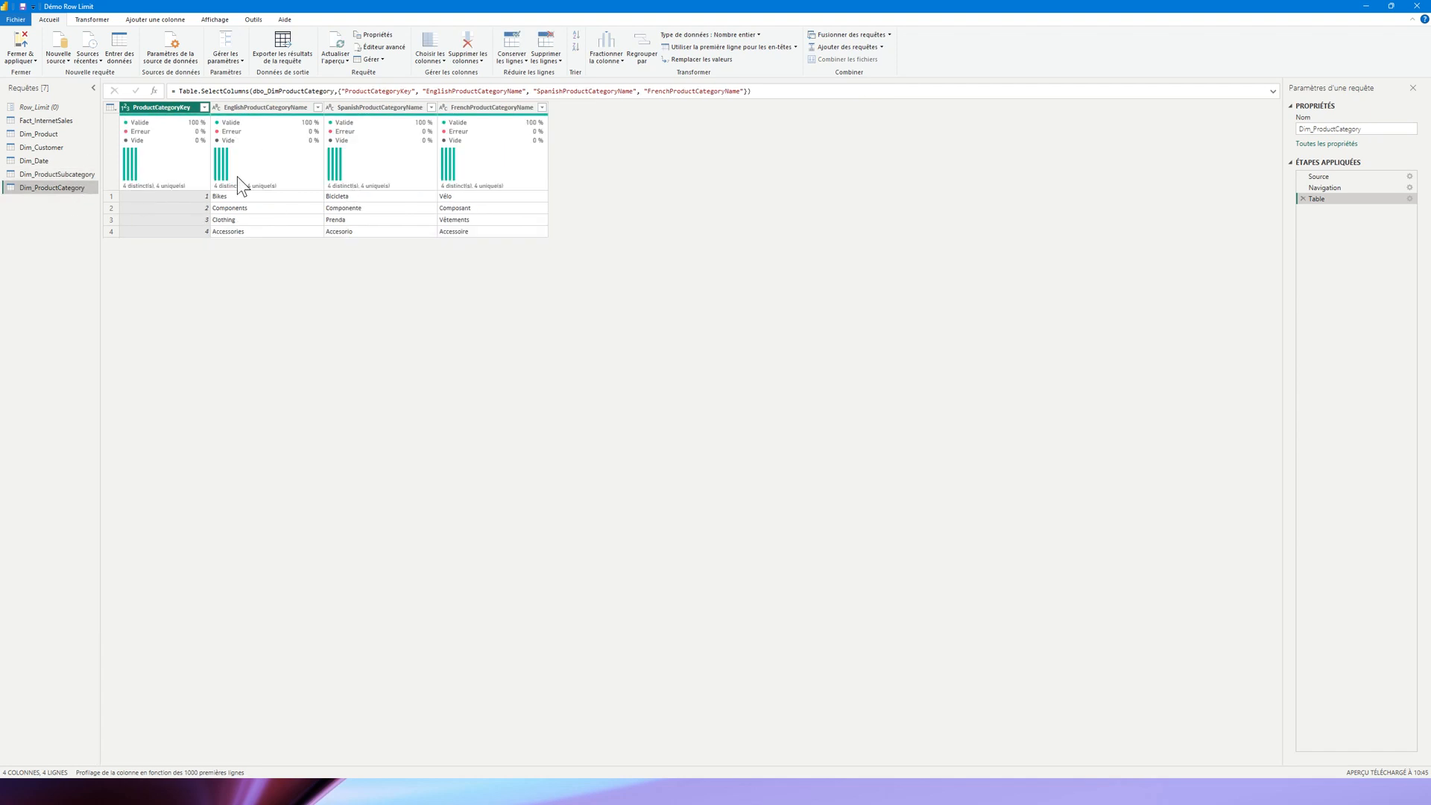
- Set up a merge of Dim_ProductSubcategory with Dim_ProductCategory, matching on the ProductCategoryKey column in both tables
left_click(60, 175)
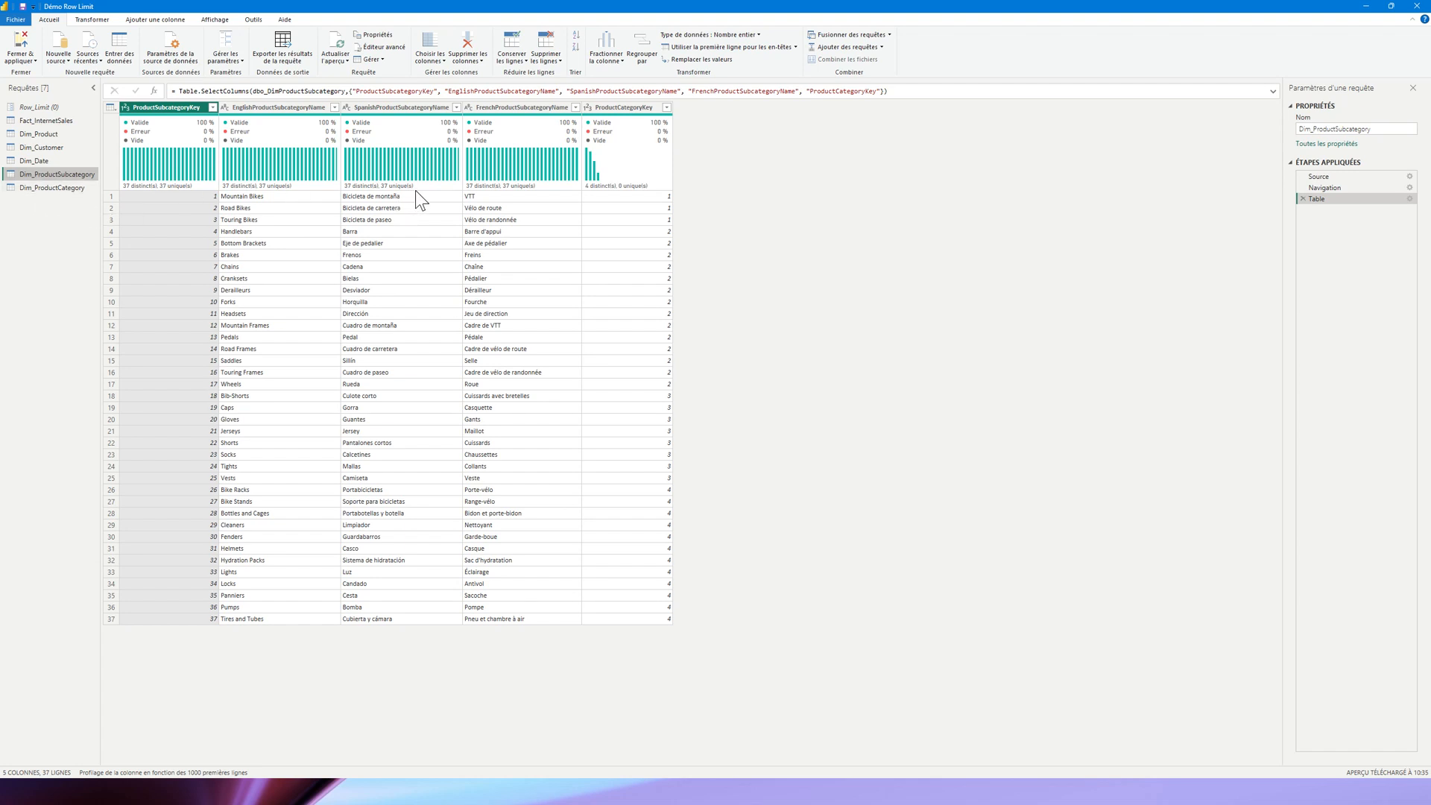
left_click(891, 36)
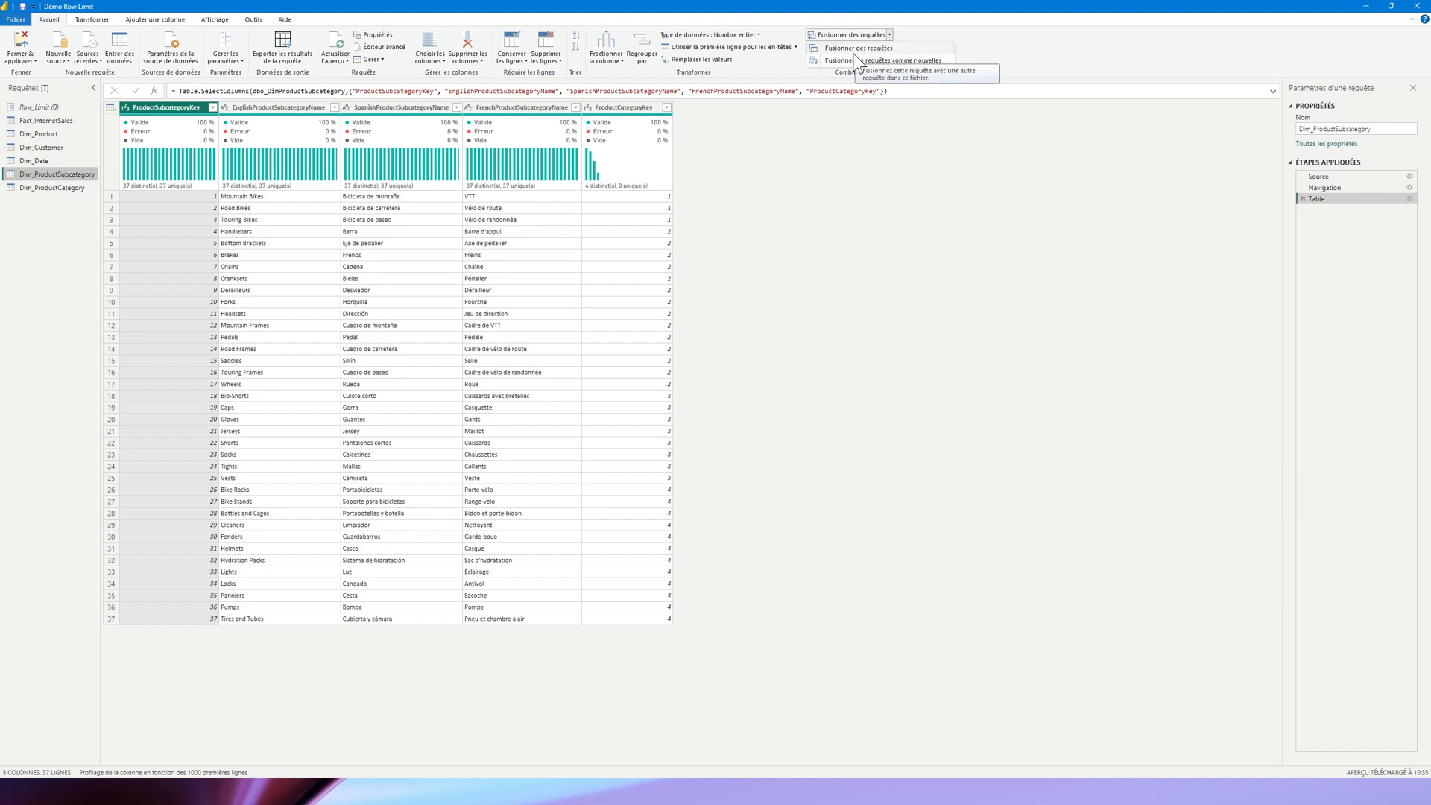
left_click(888, 50)
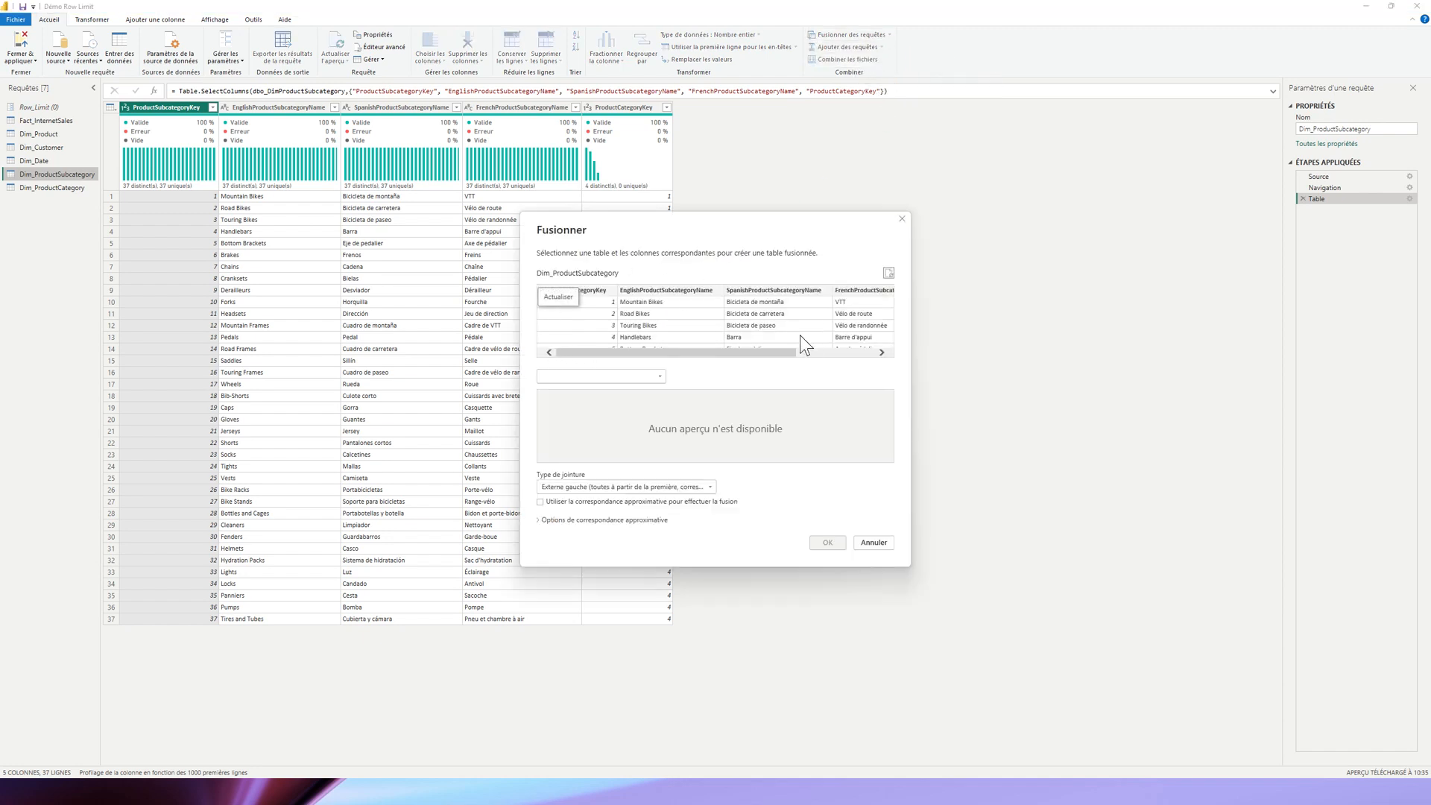
left_click_drag(635, 355, 790, 352)
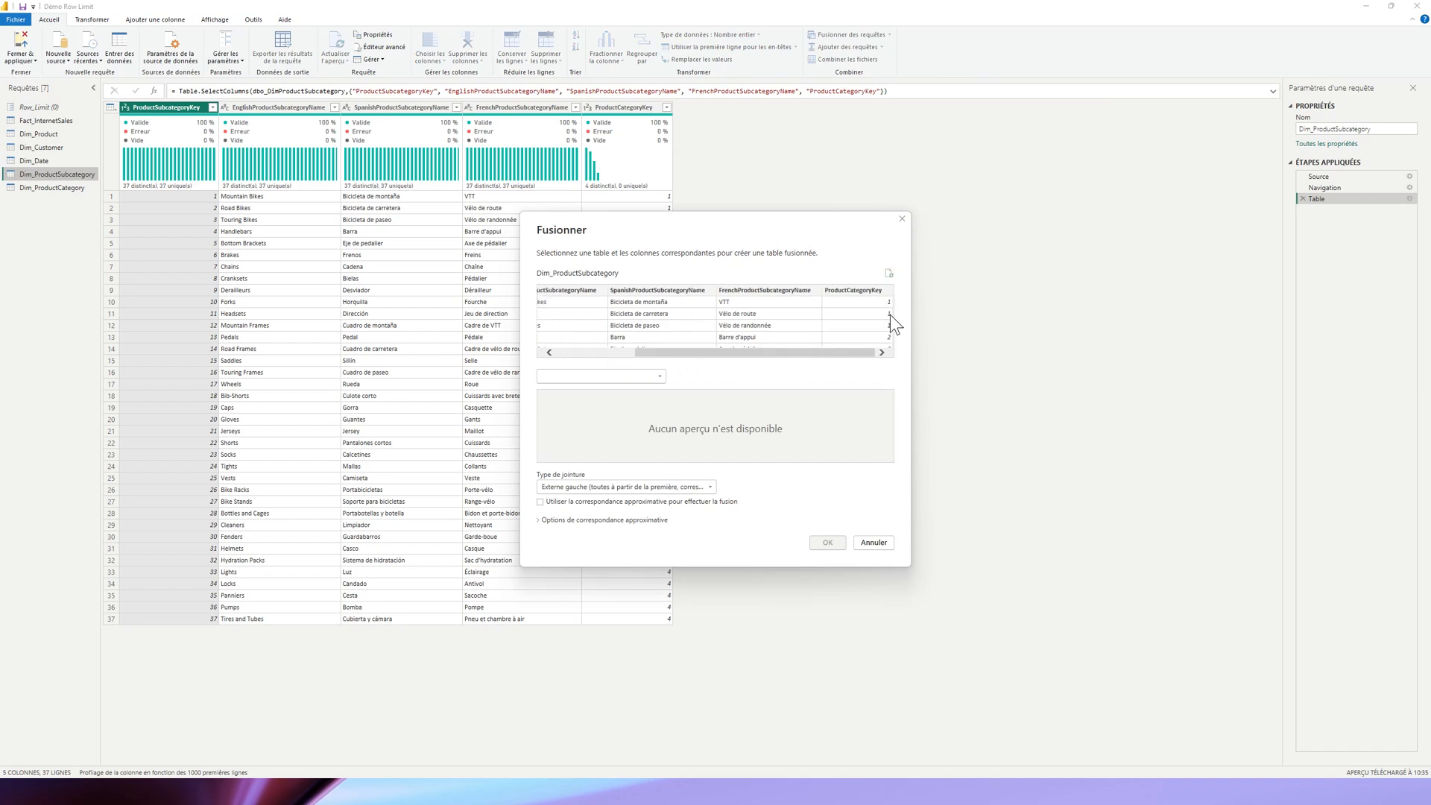
left_click(660, 377)
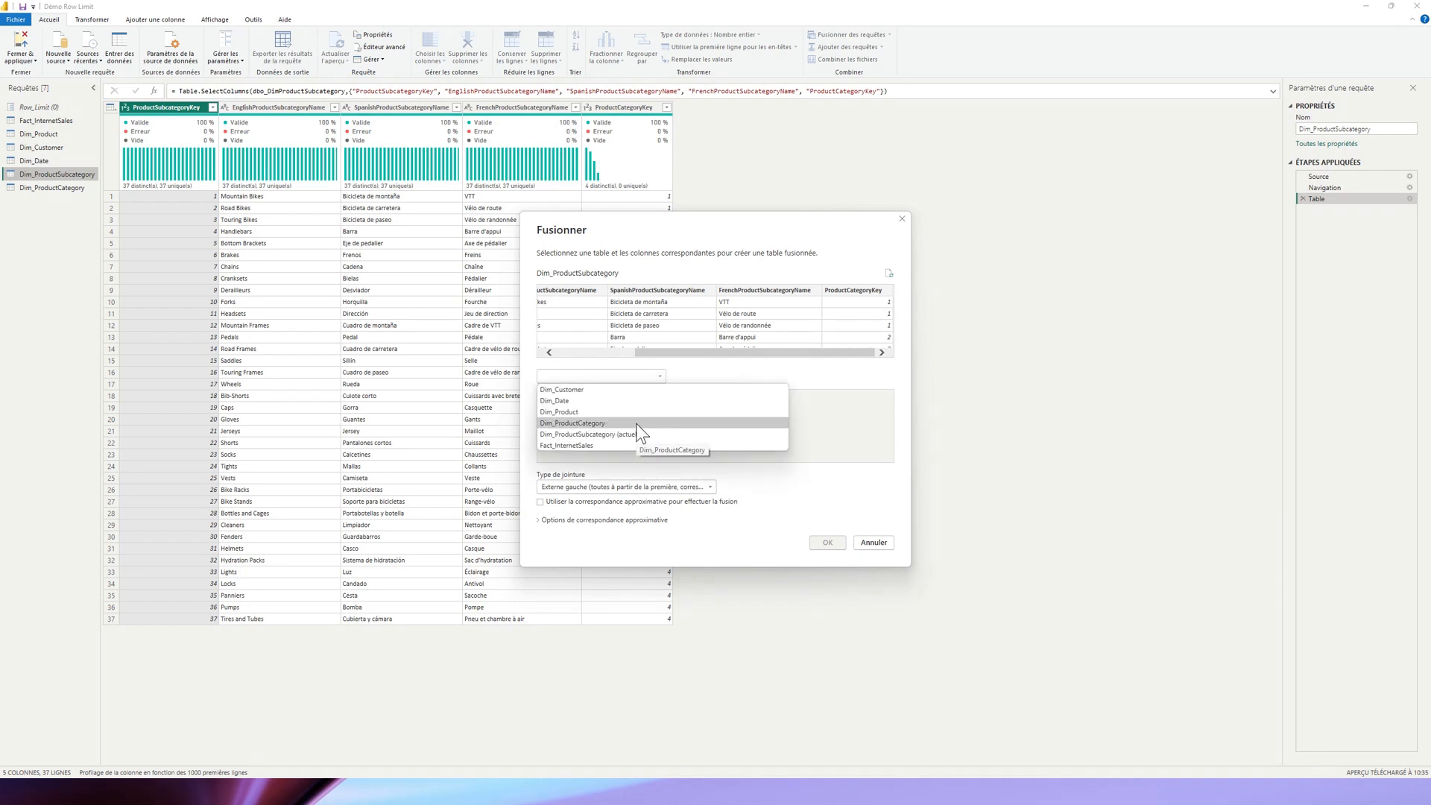
left_click(637, 423)
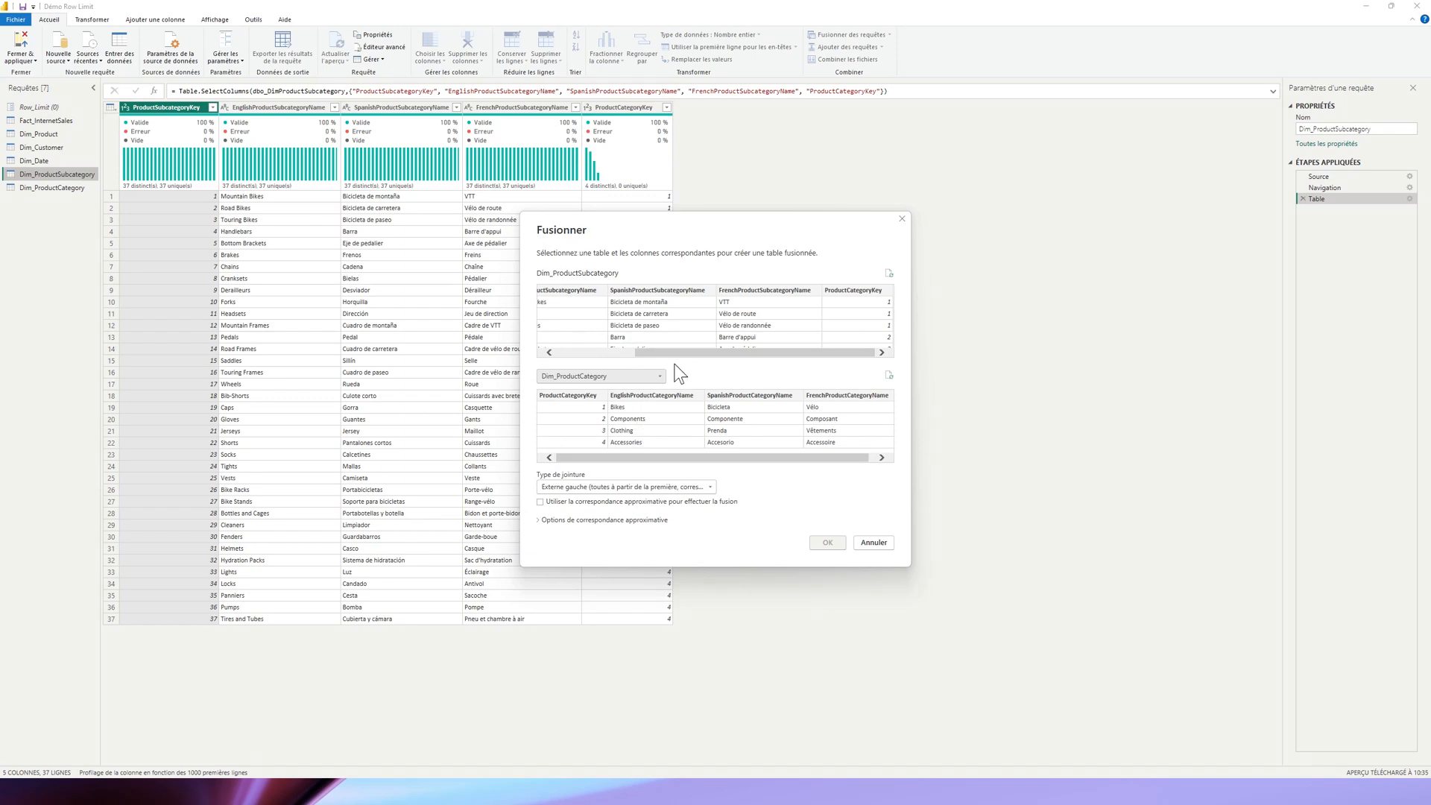
left_click(871, 289)
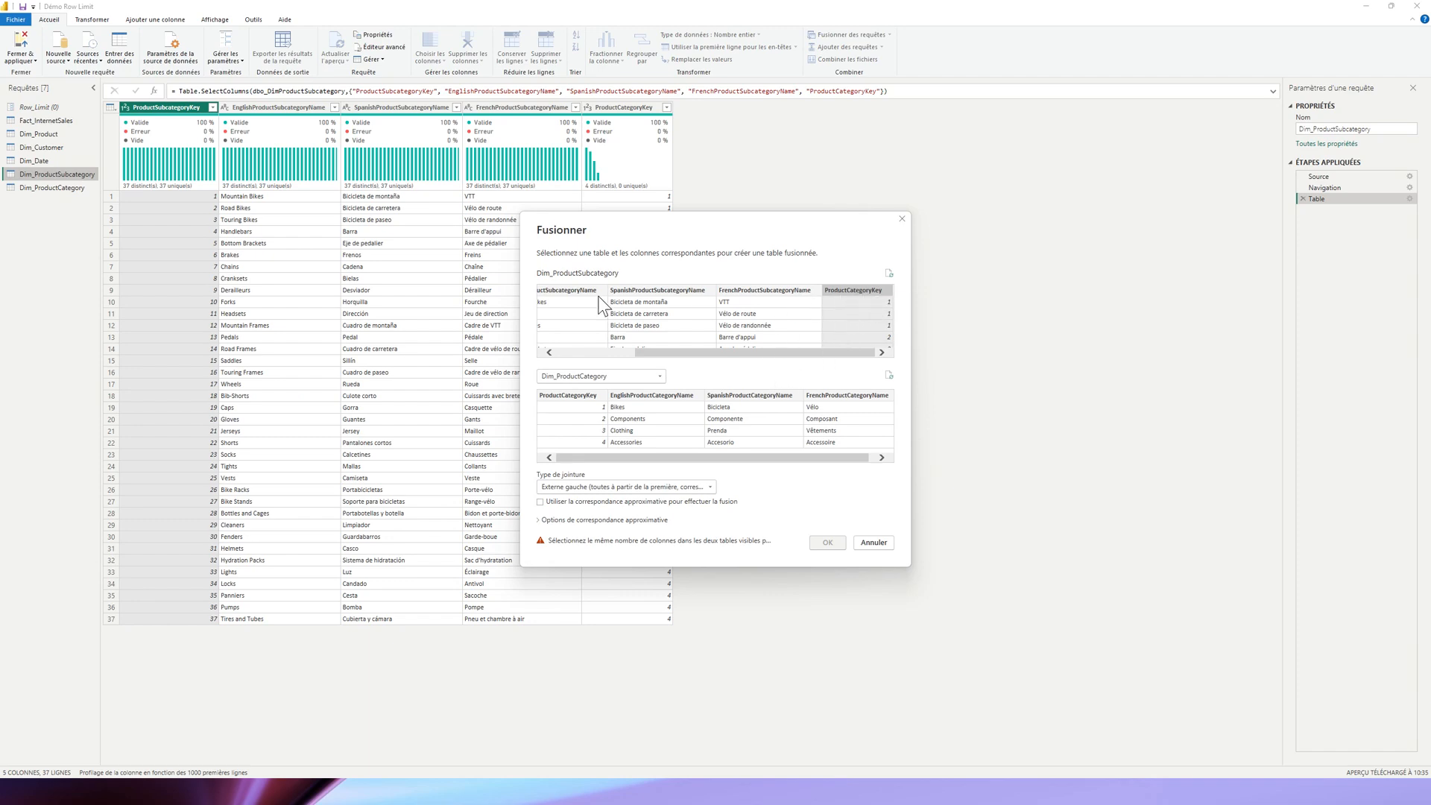
left_click(584, 396)
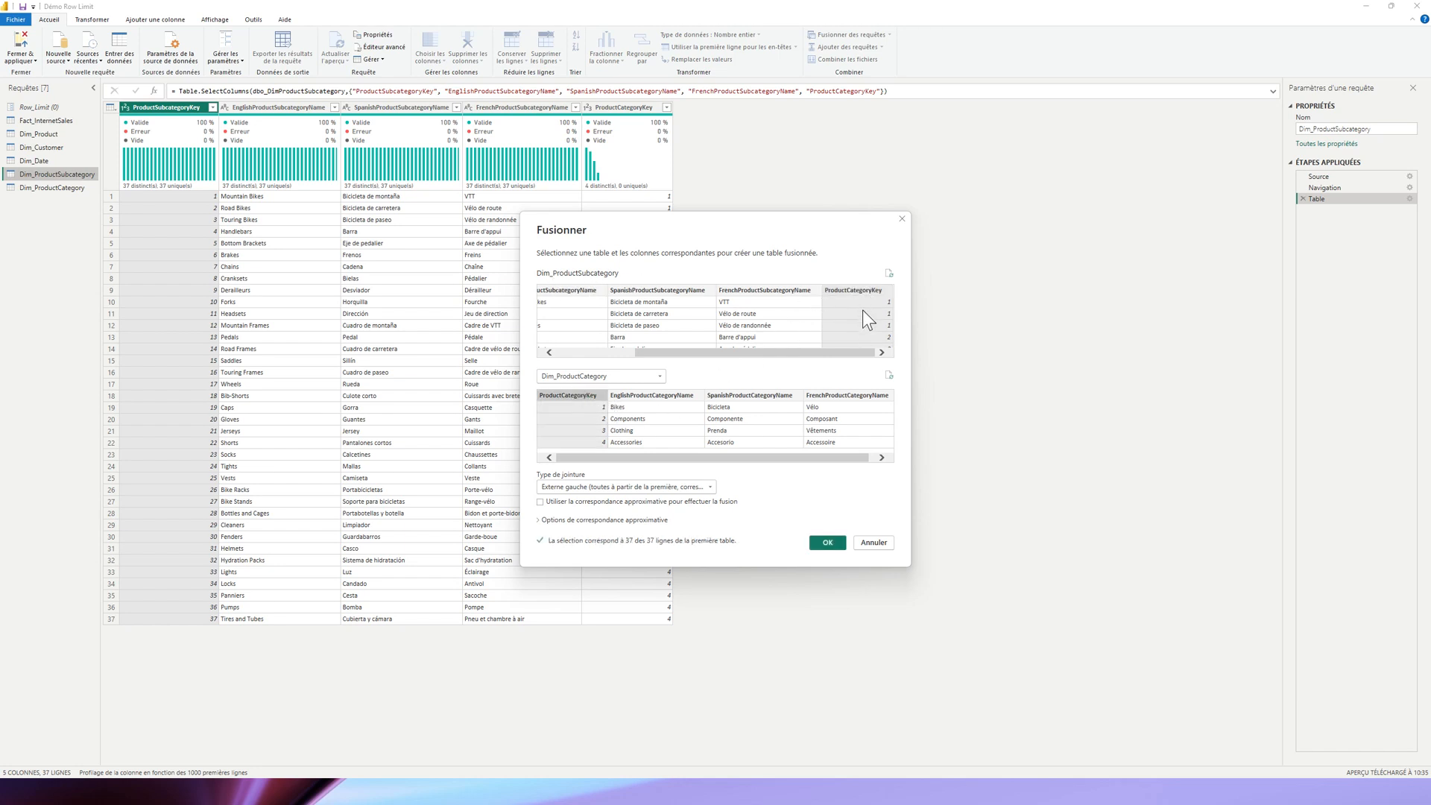
- Review the available join types, try "Externe droite" for the merge, and return to "Externe gauche"
left_click(713, 489)
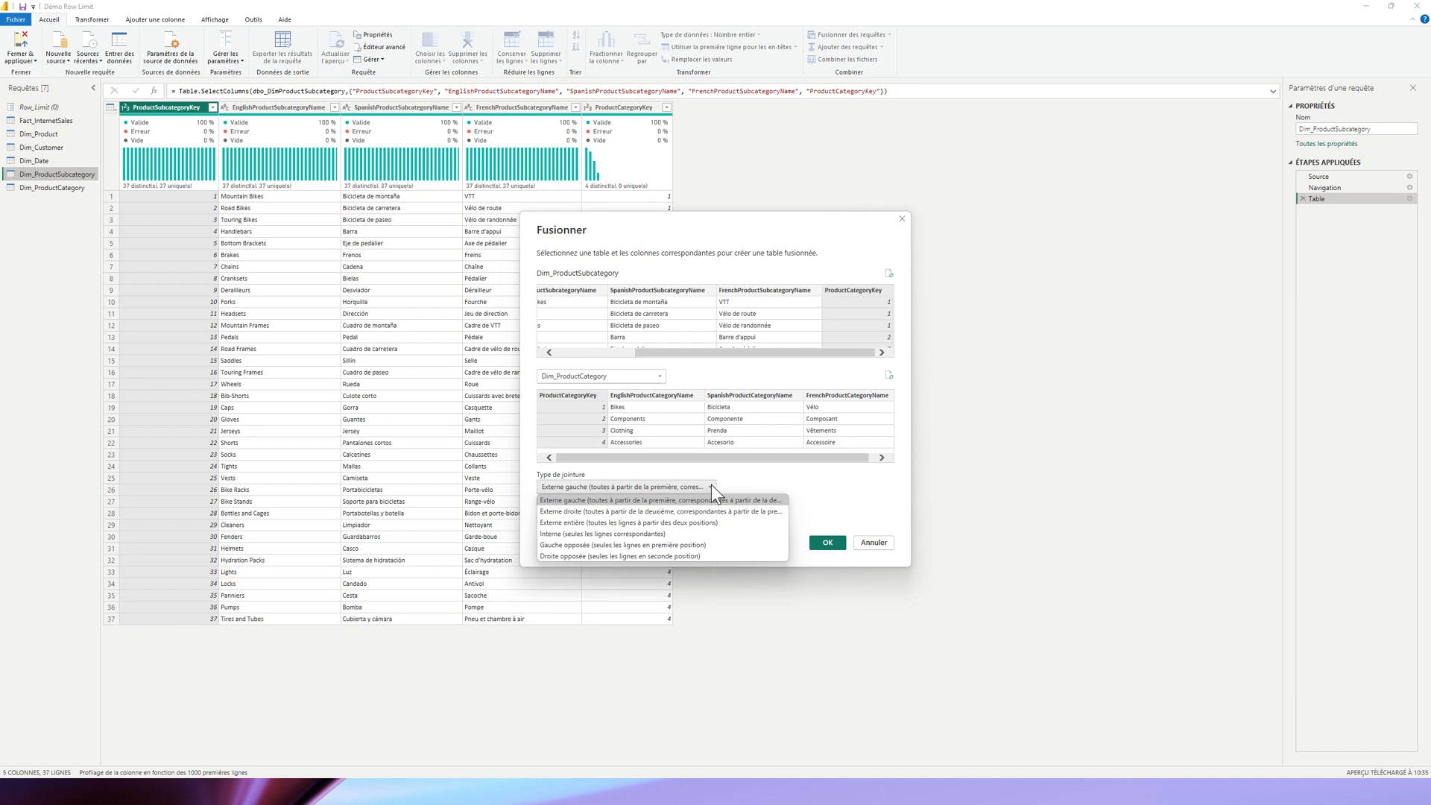
left_click(711, 485)
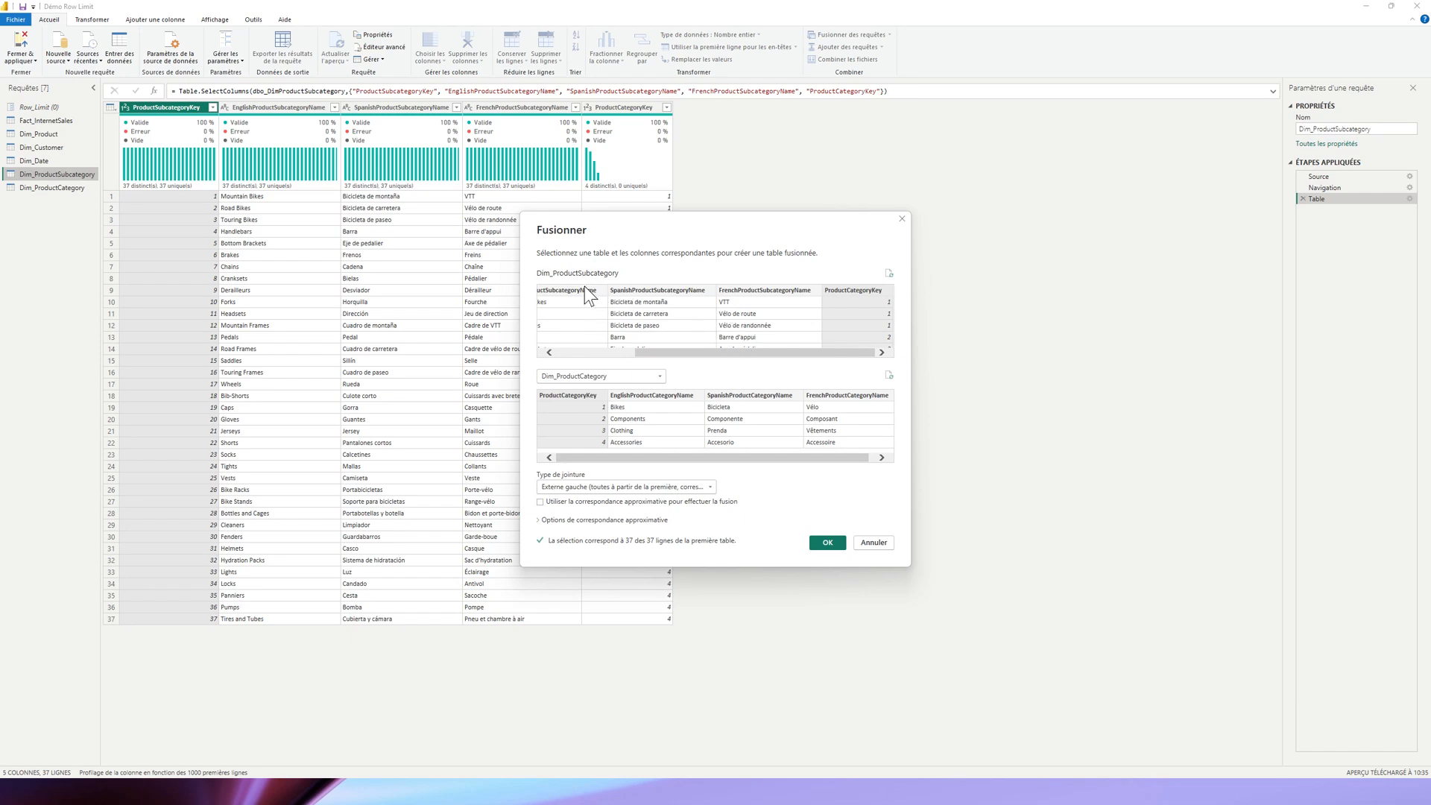
left_click(696, 488)
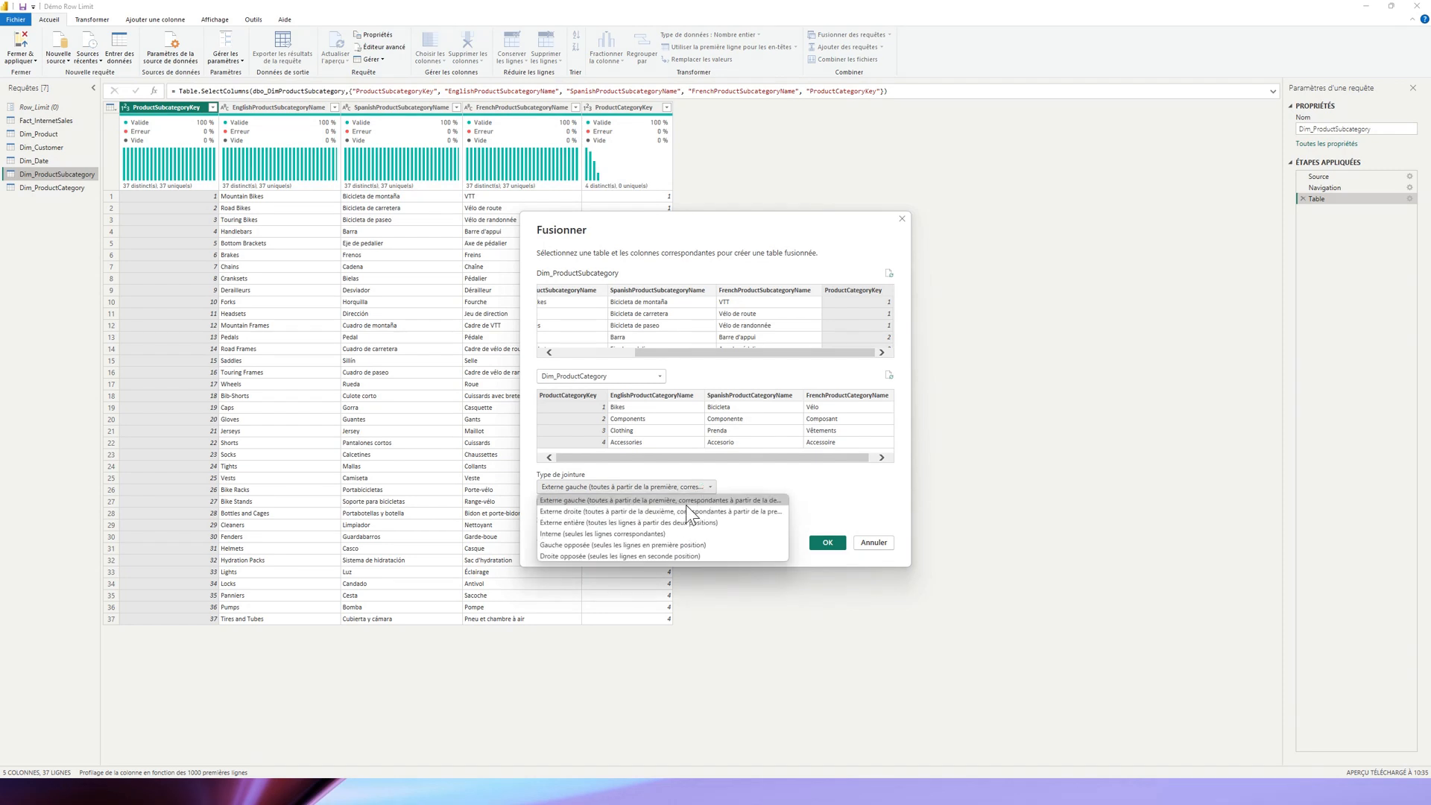
left_click(732, 512)
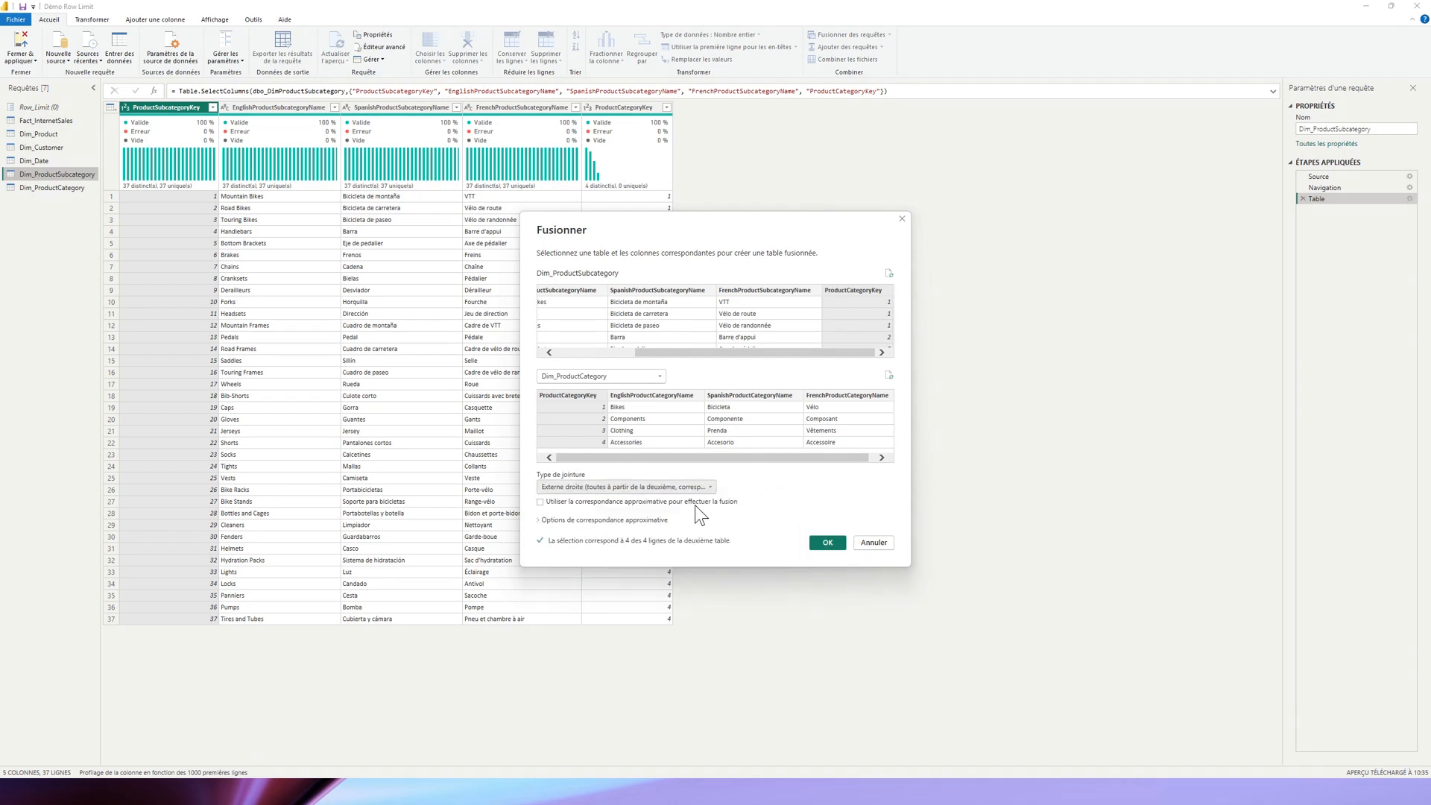
left_click(687, 489)
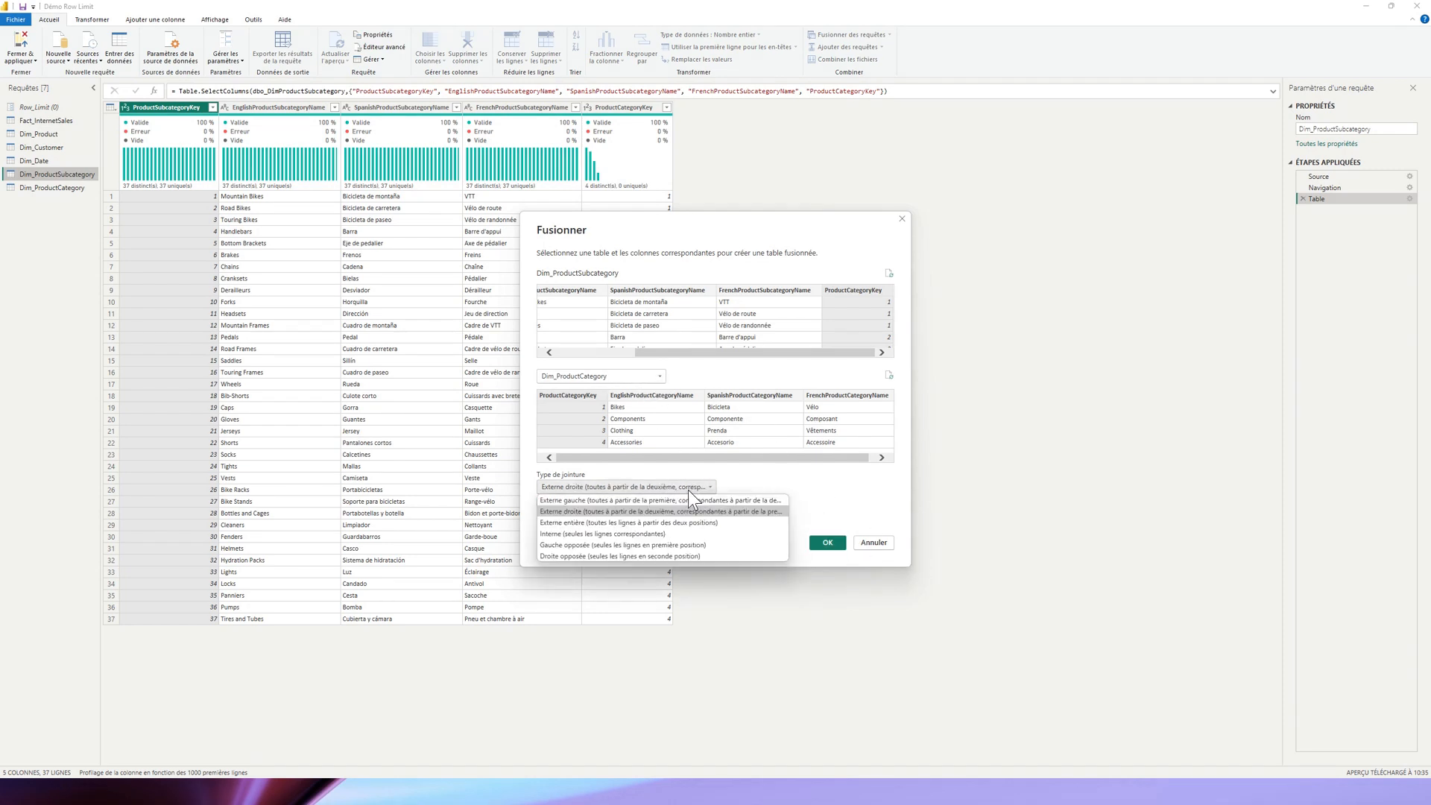
left_click(666, 504)
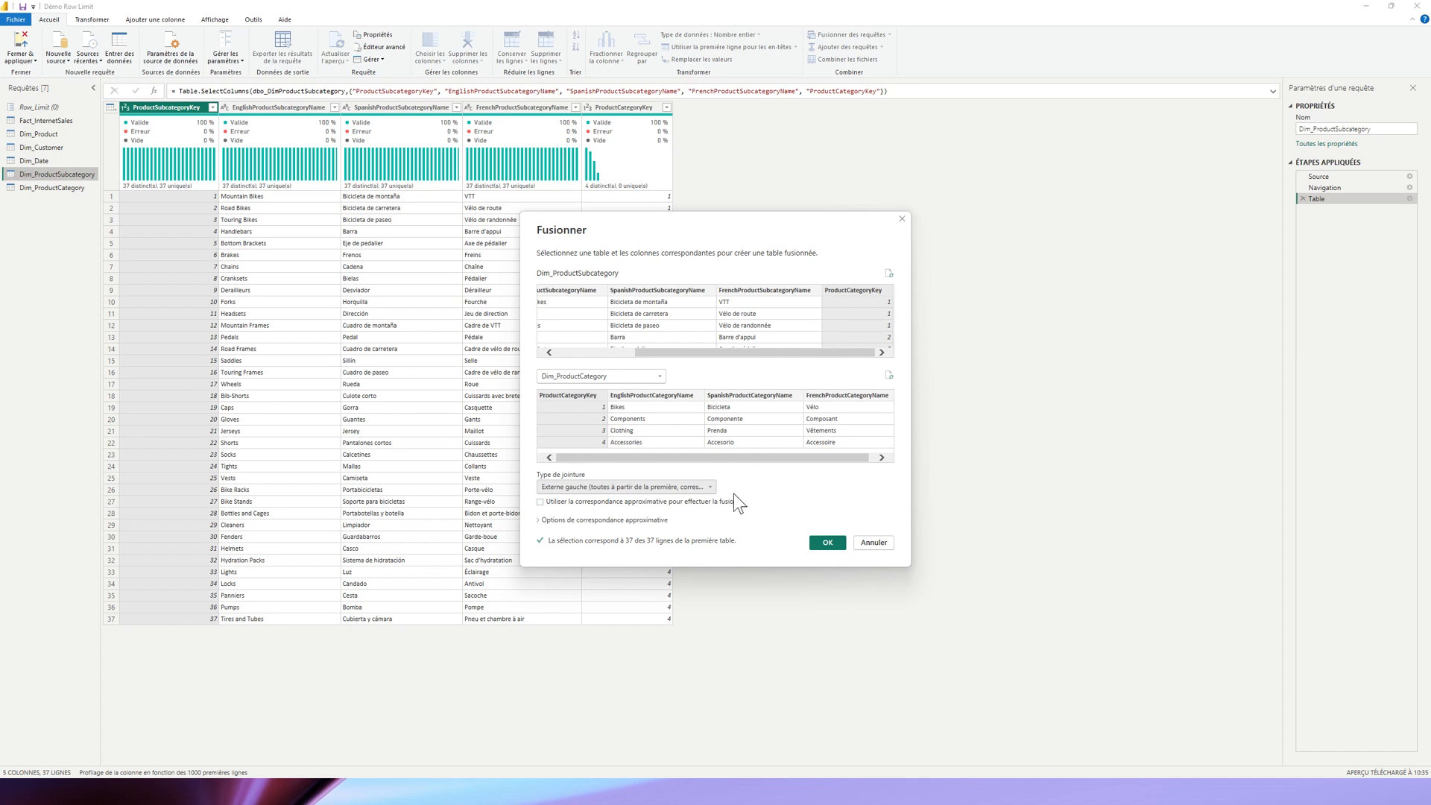
- Try the "Interne (seules les lignes correspondantes)" join type for the merge, and switch back to "Externe gauche"
left_click(712, 489)
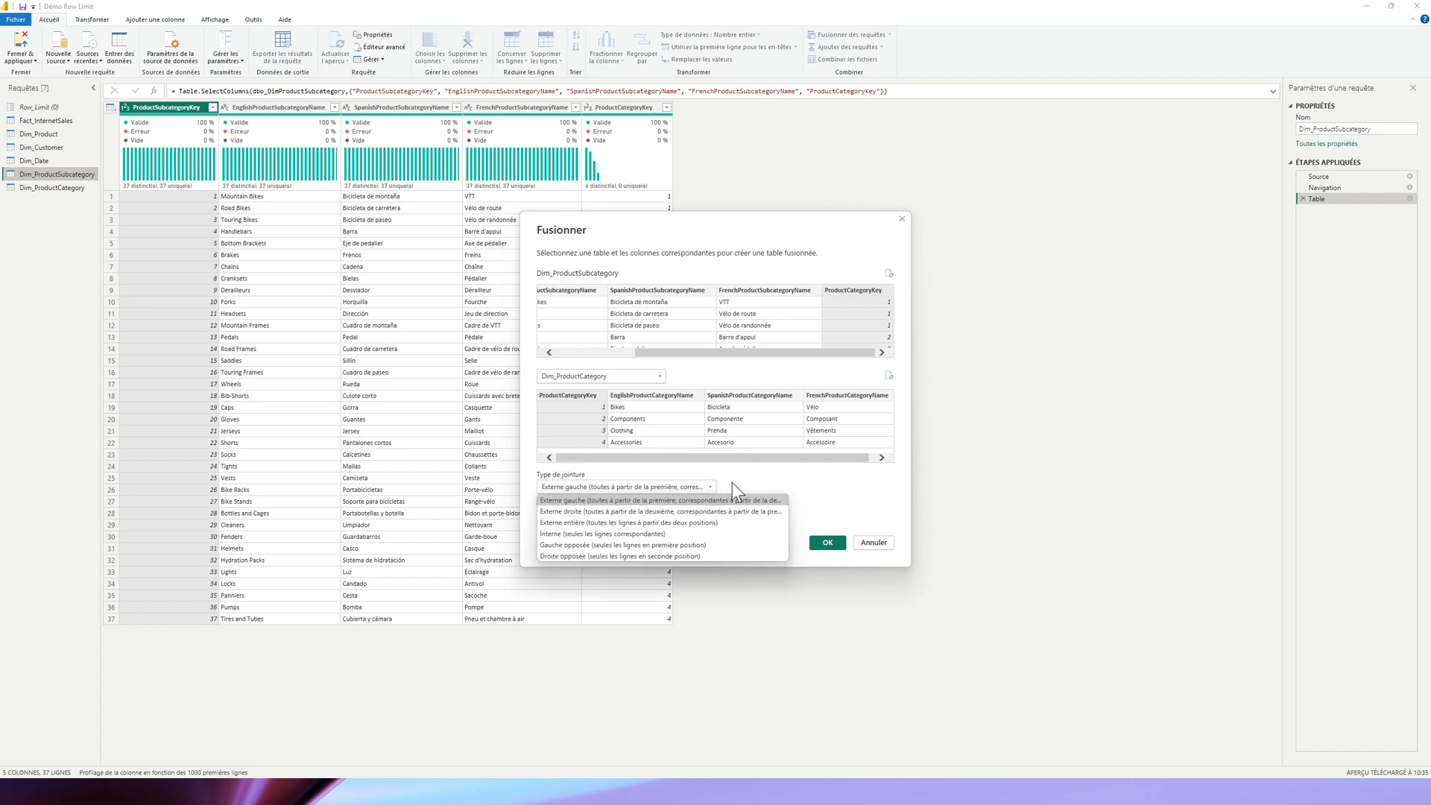
left_click(711, 486)
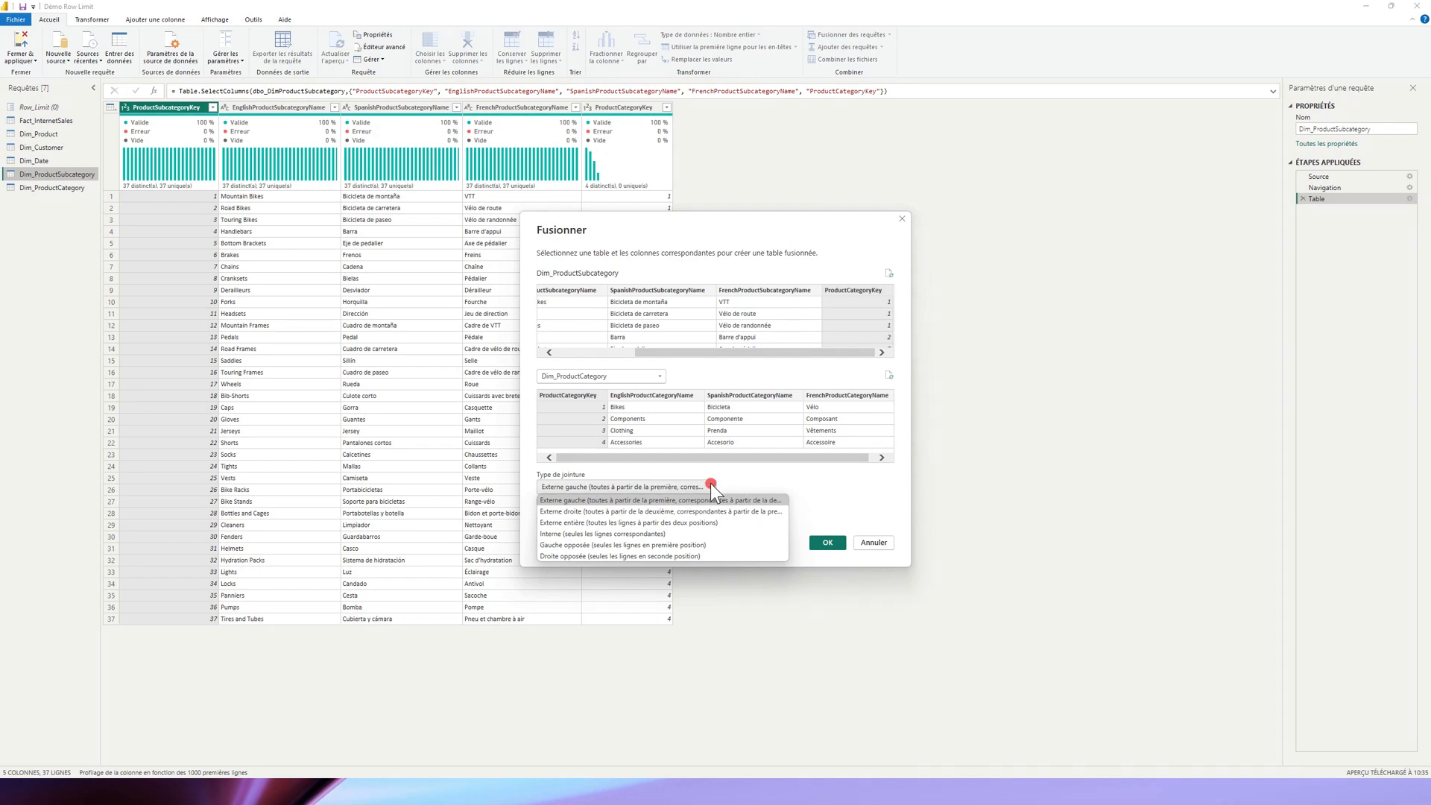
left_click(711, 485)
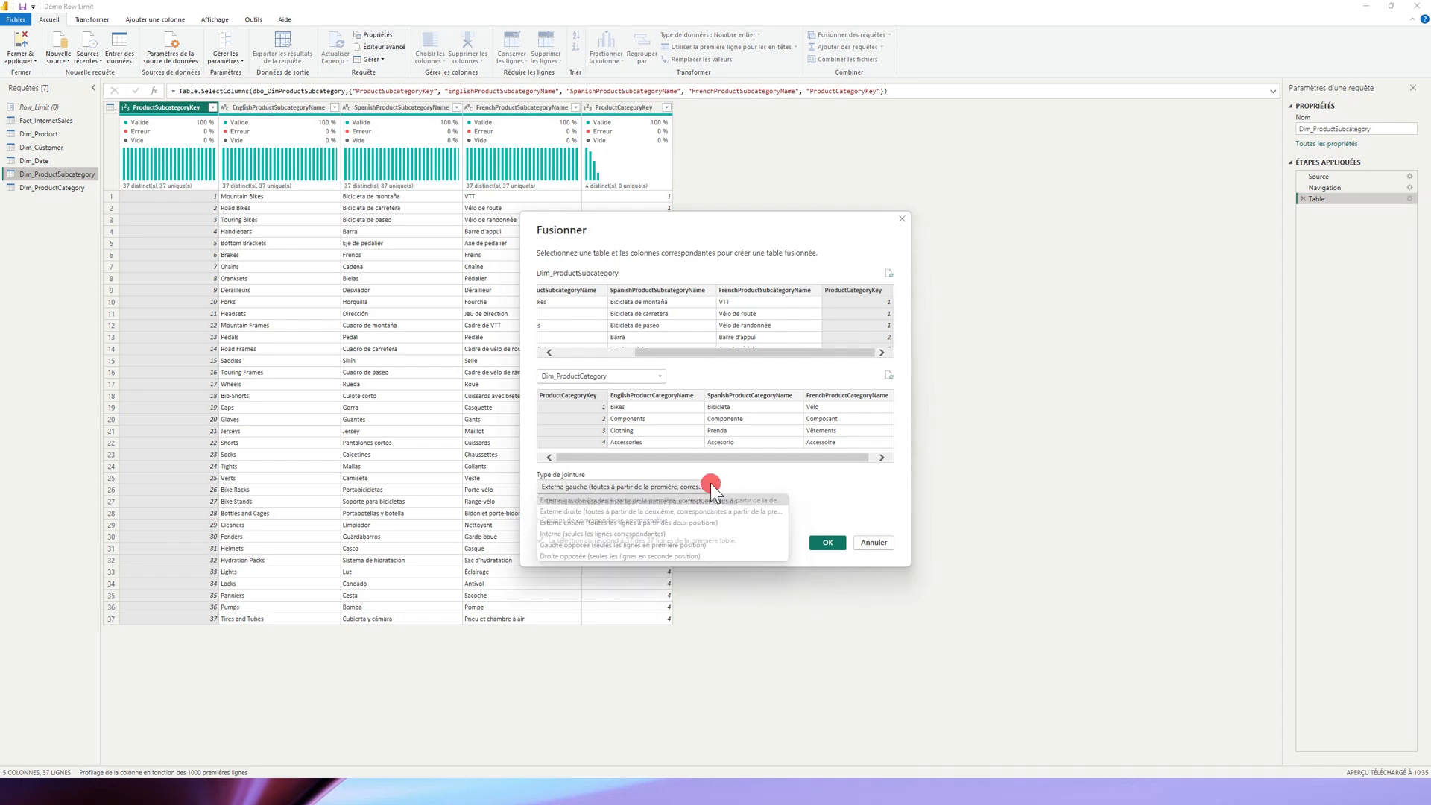
left_click(705, 532)
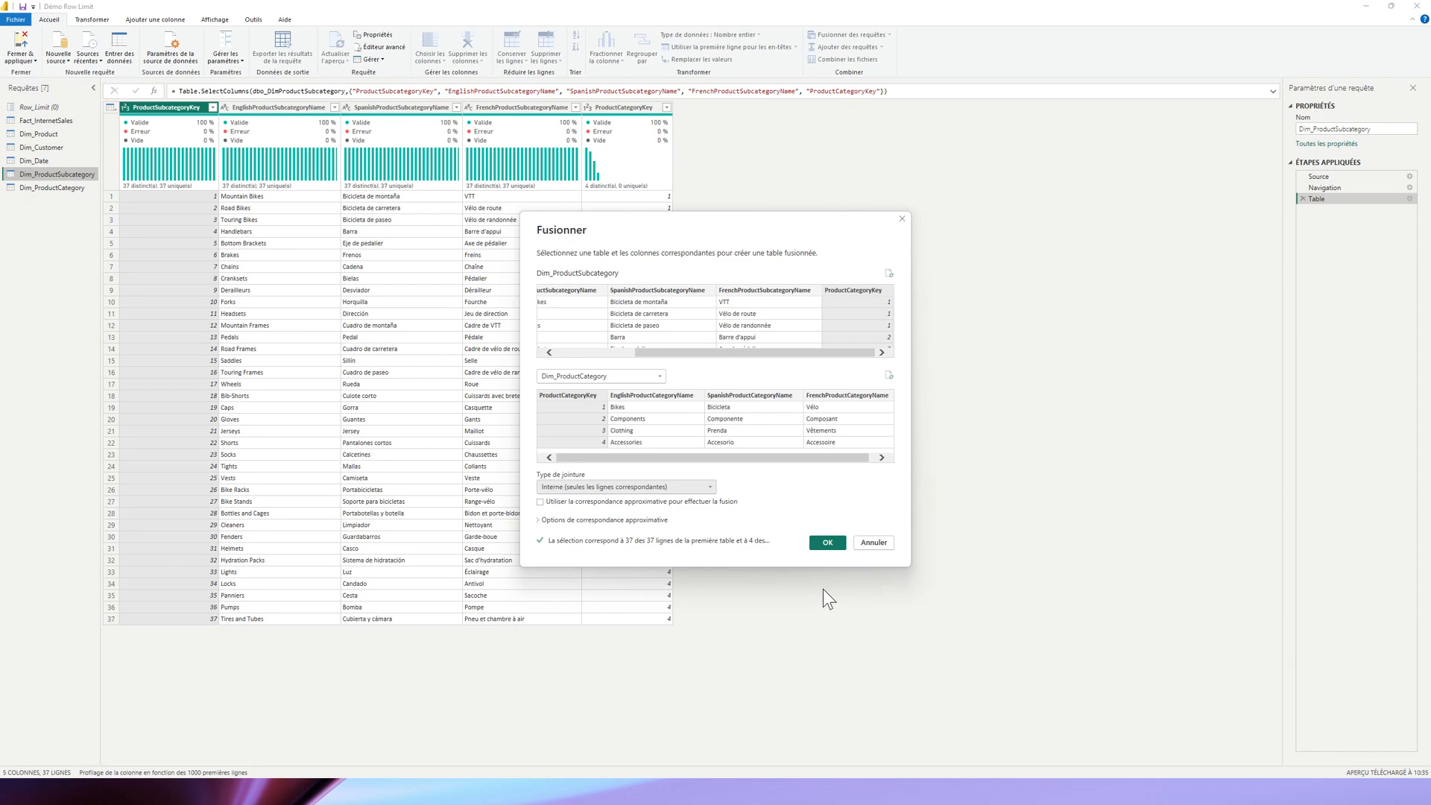
left_click(708, 488)
left_click(708, 502)
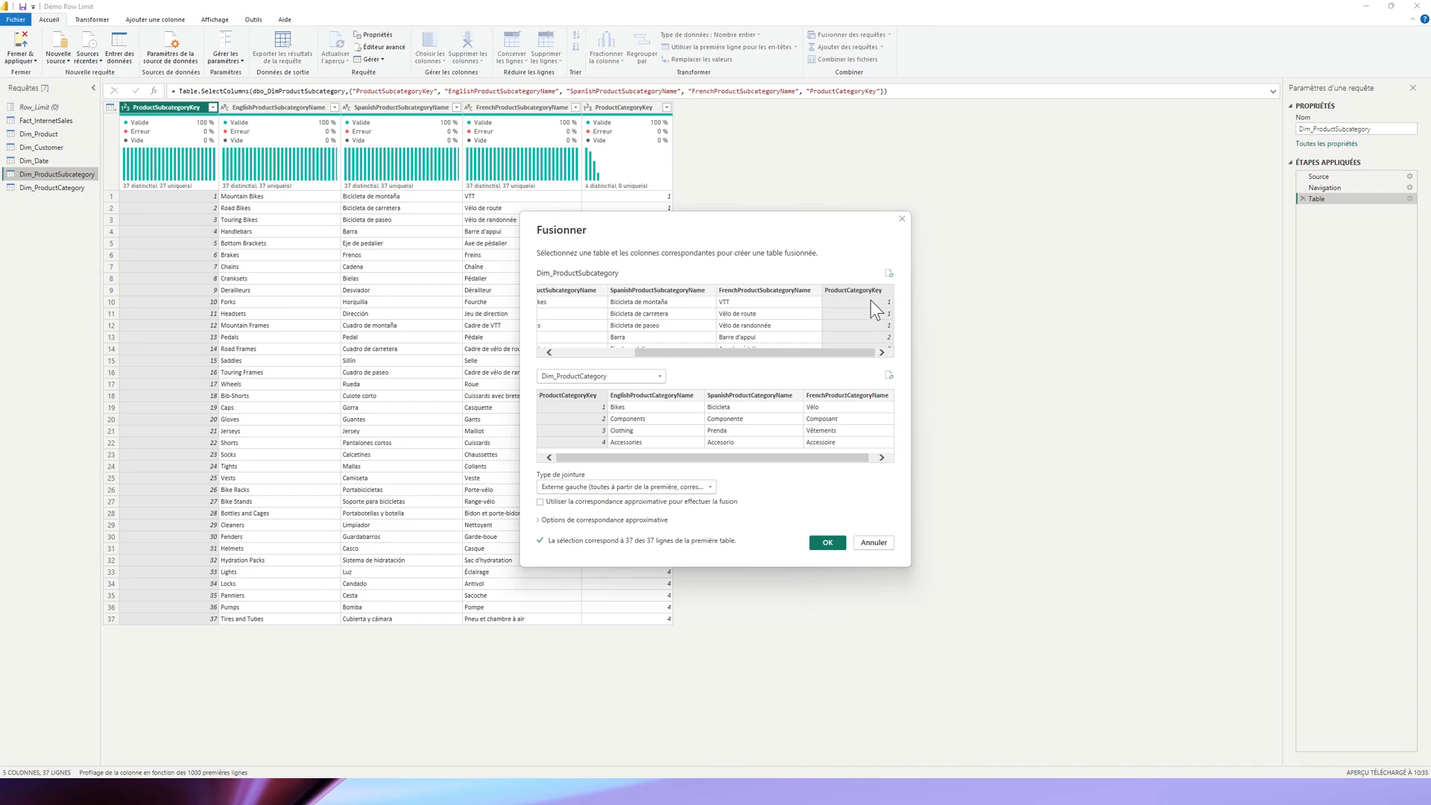
- Set the join type to "Interne (seules les lignes correspondantes)" and apply the merge to Dim_ProductSubcategory
left_click(706, 487)
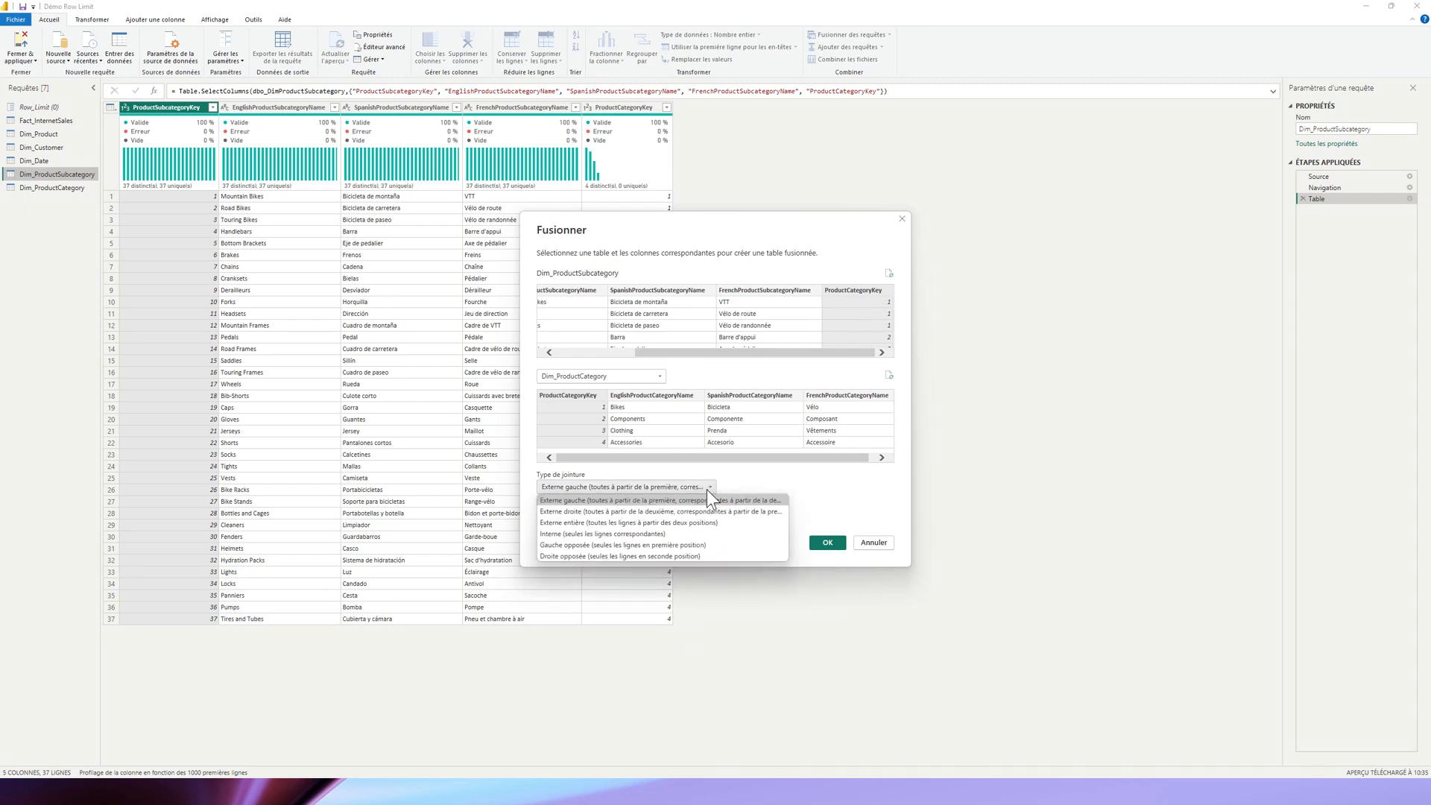
left_click(685, 535)
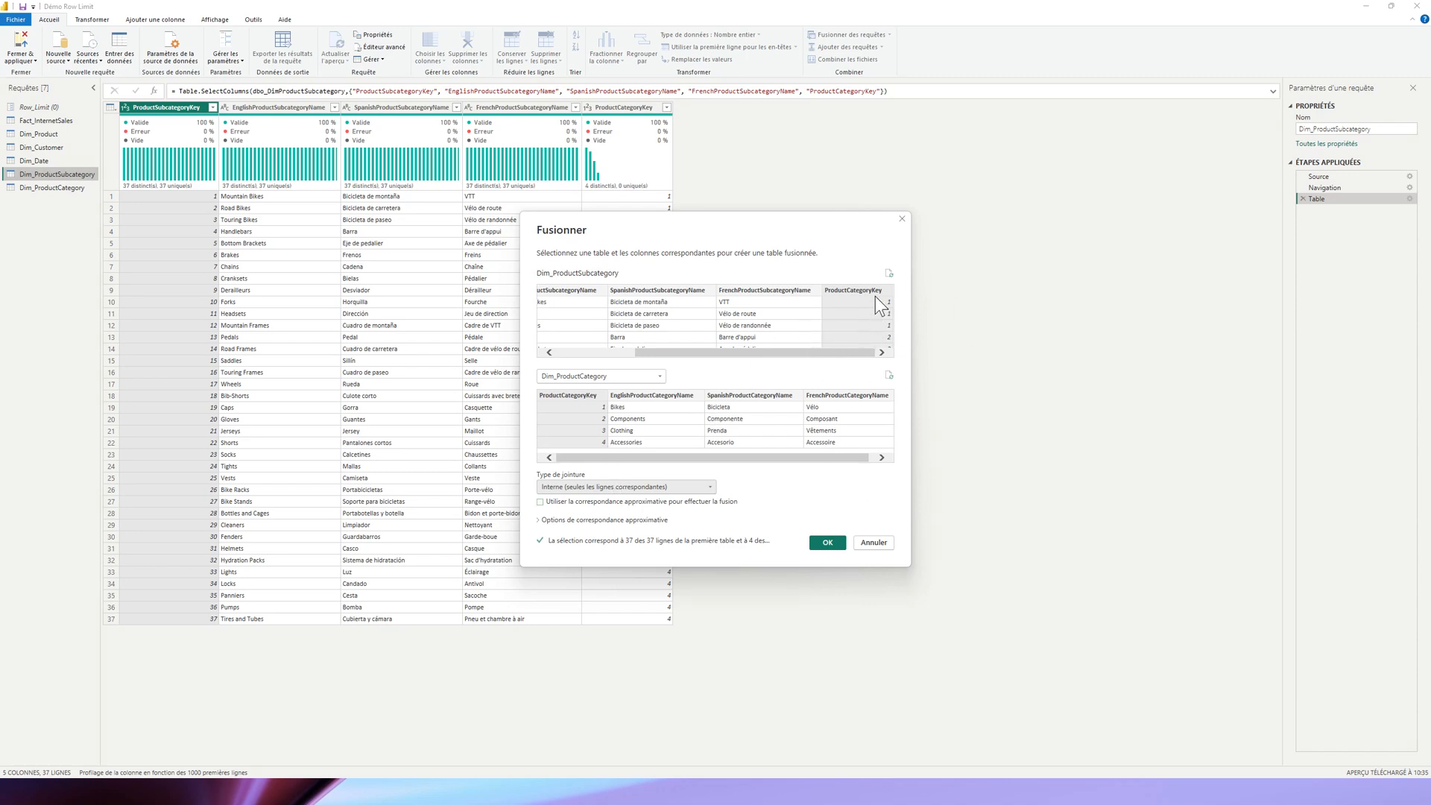
left_click(827, 543)
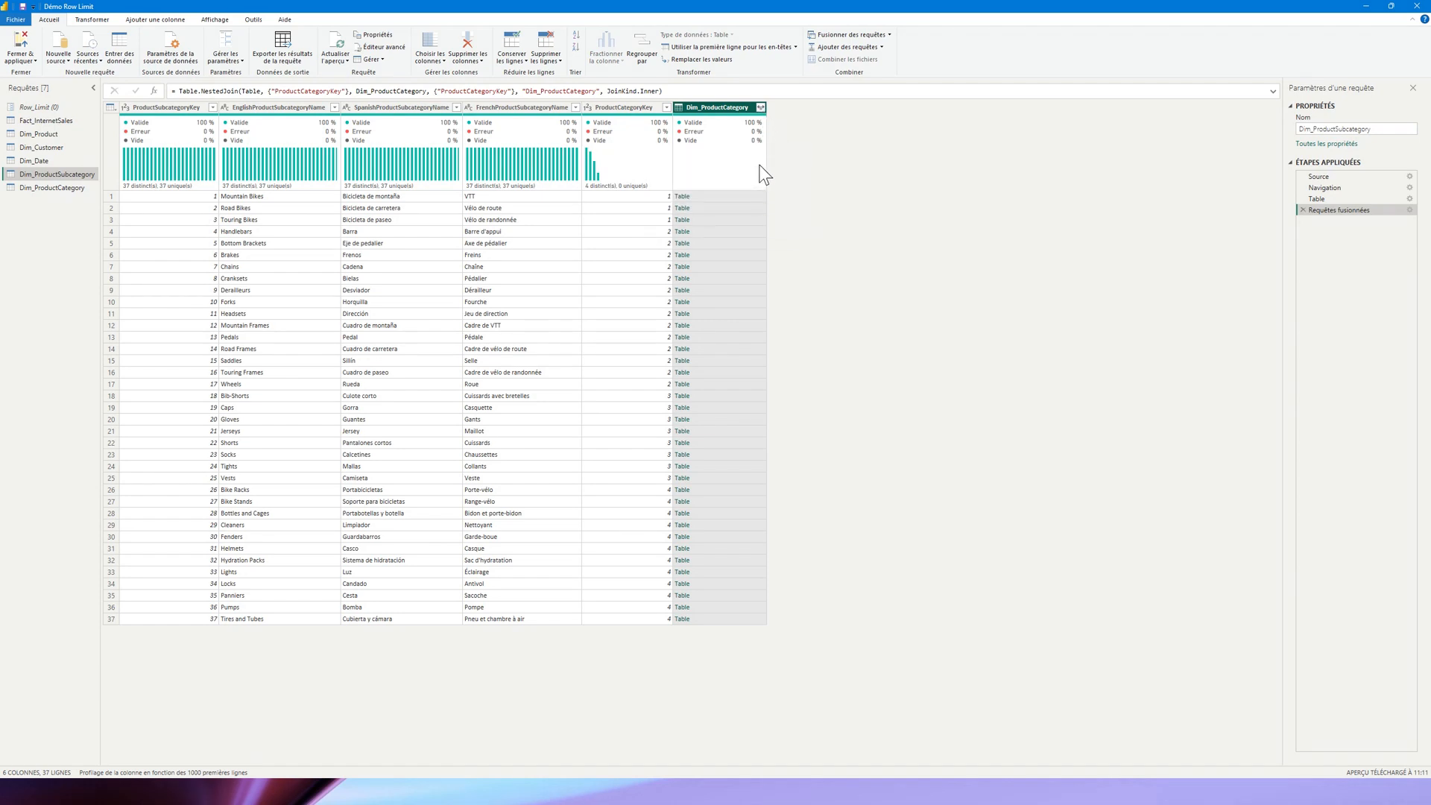
- Expand the Dim_ProductCategory column to bring in only FrenchProductCategoryName, without using the original column name as prefix
left_click(761, 108)
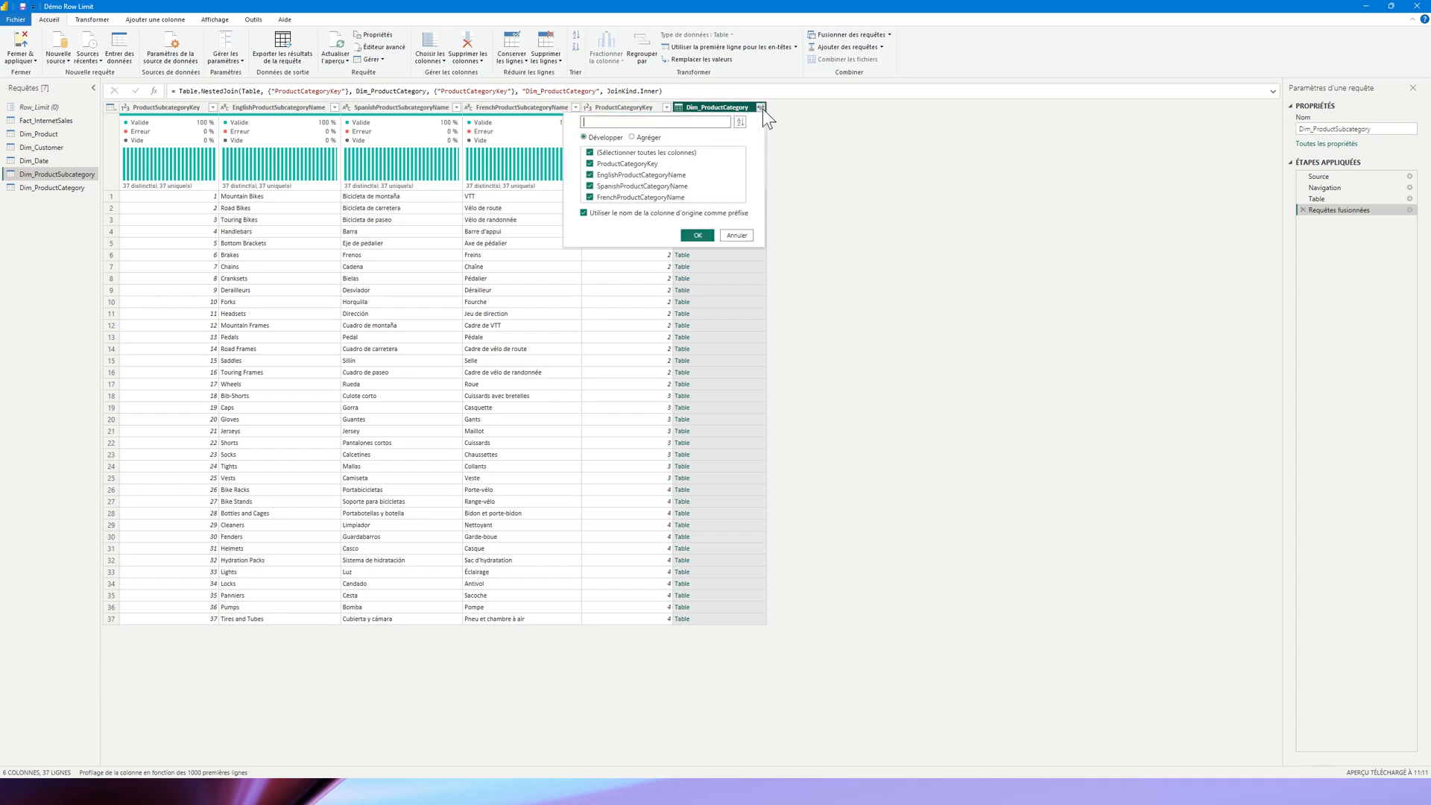
left_click(593, 187)
left_click(596, 177)
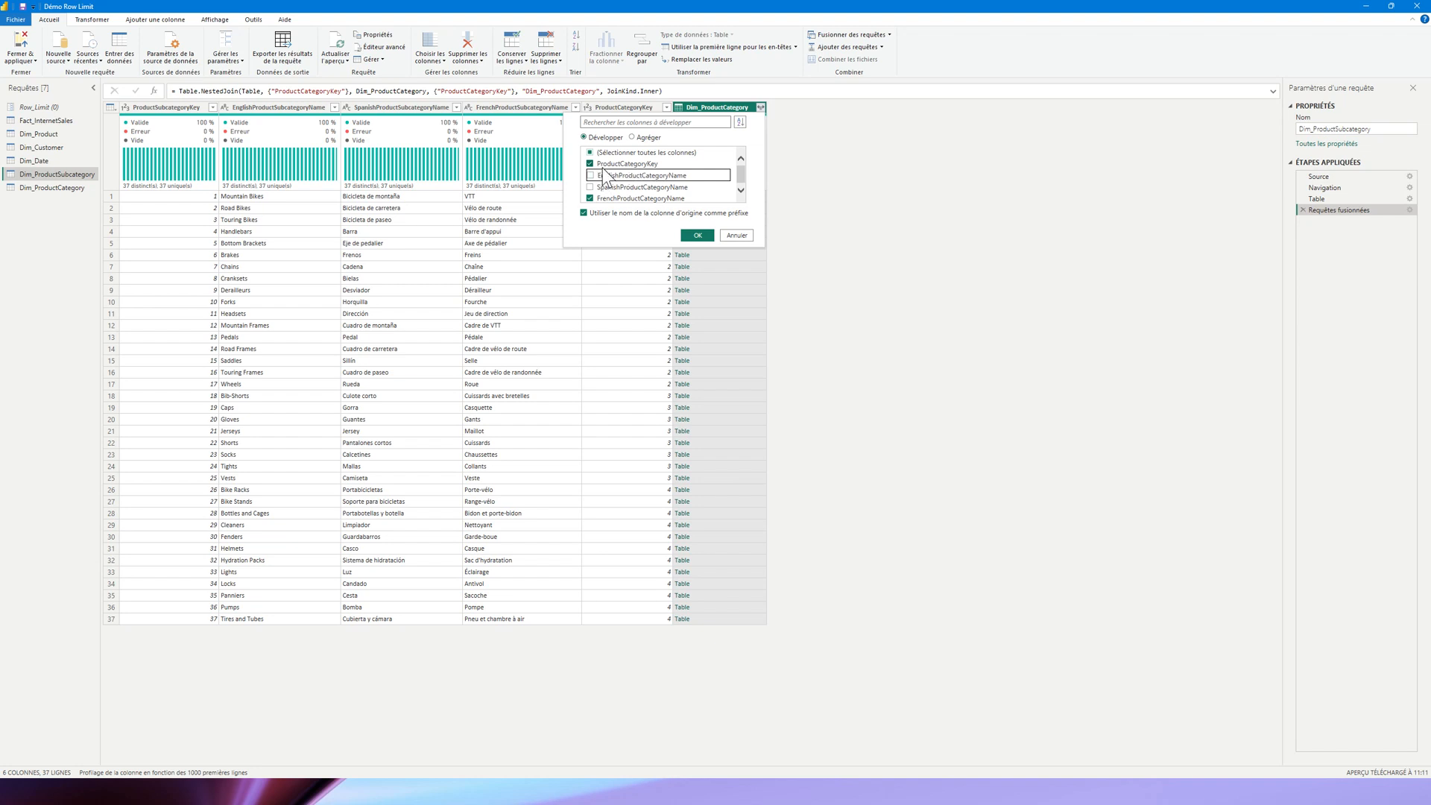
scroll(601, 167, "down", 1)
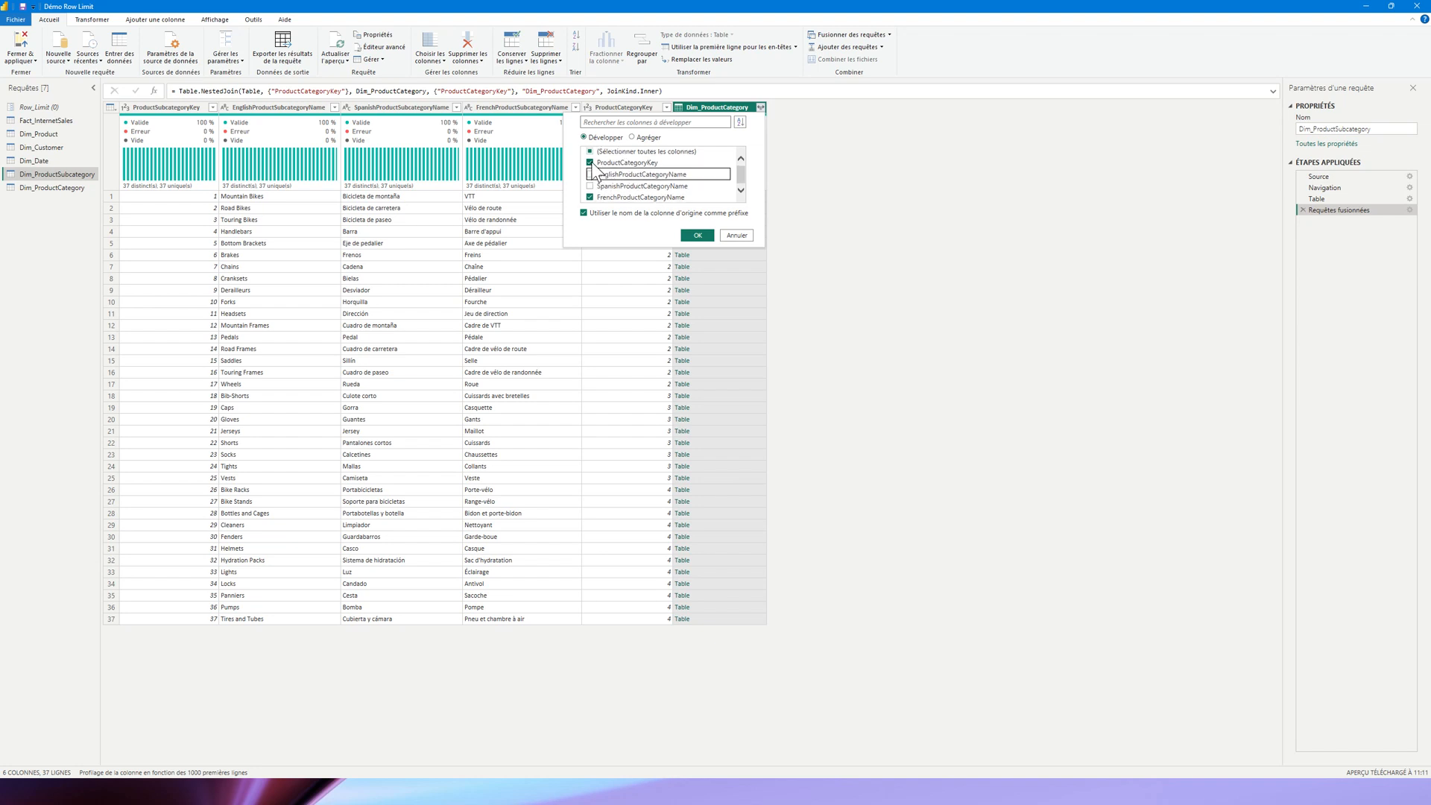
left_click(591, 162)
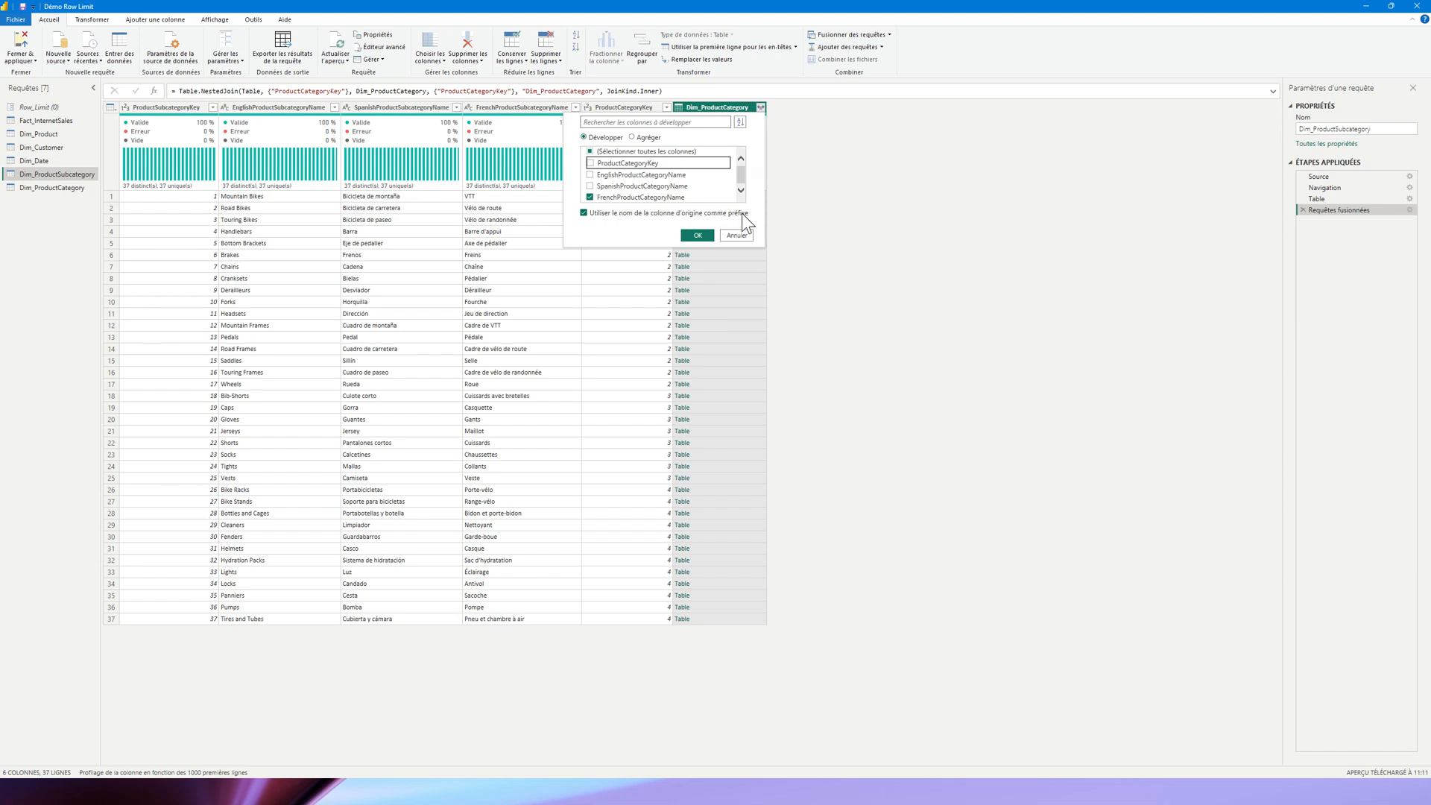
left_click(585, 213)
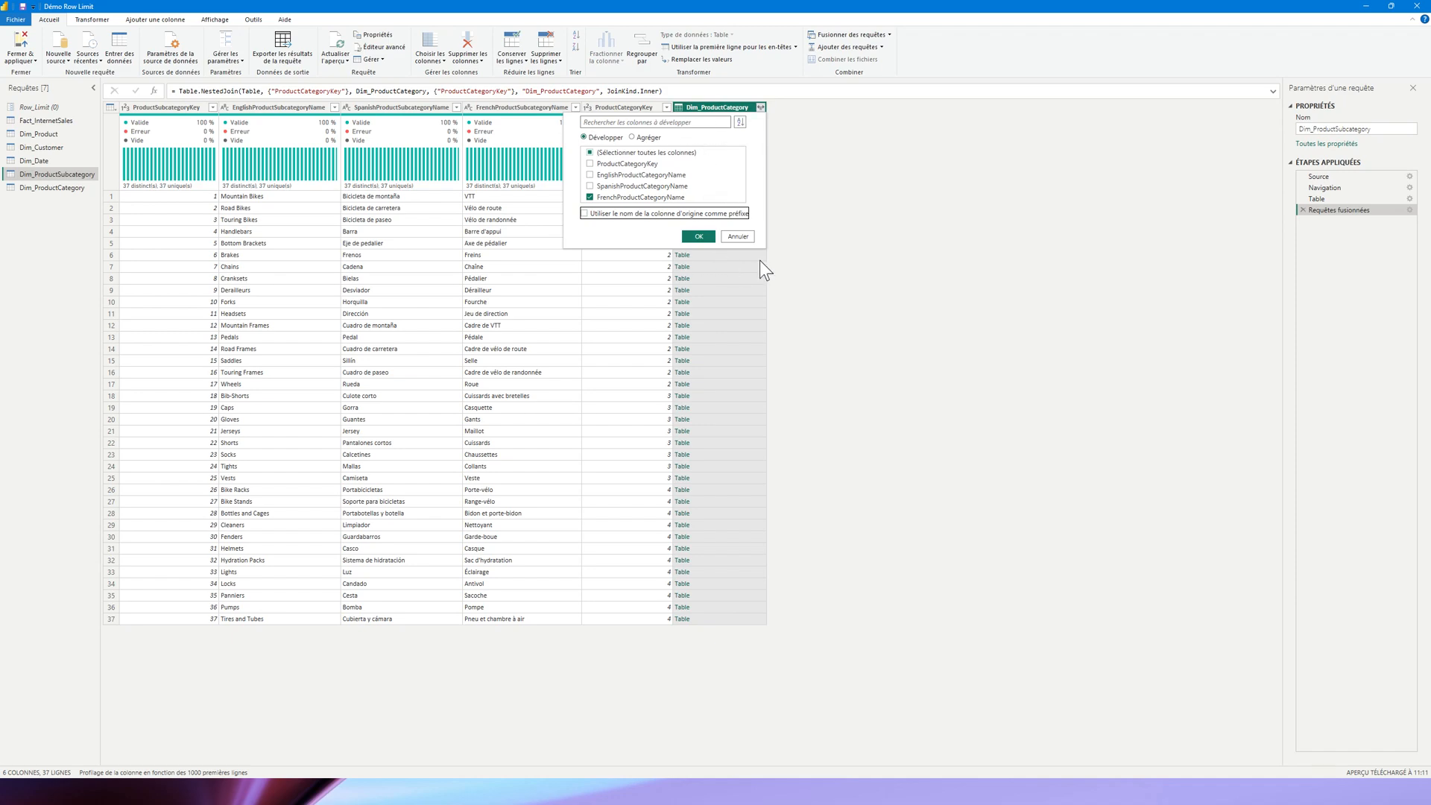
left_click(698, 236)
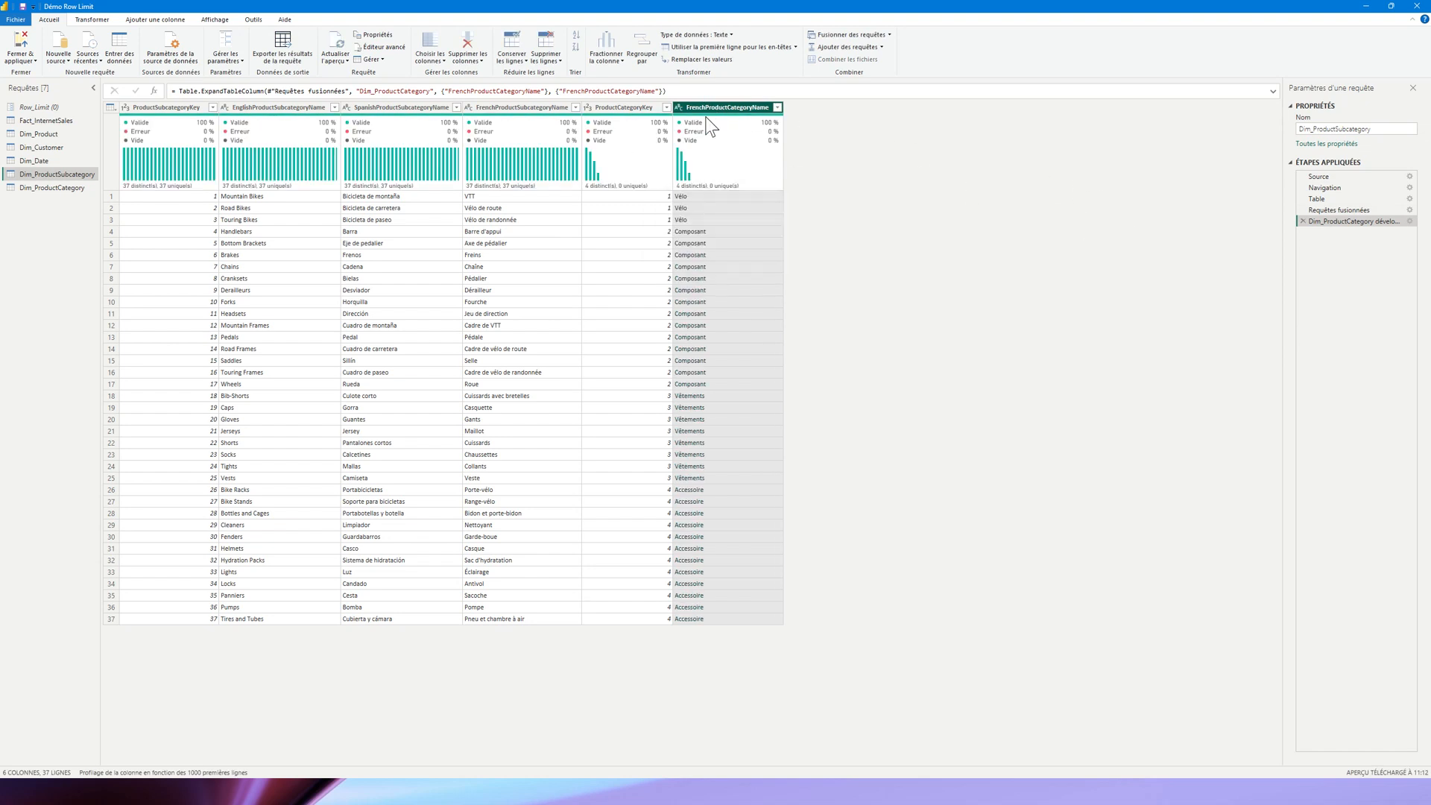
- Open the M code of Dim_ProductSubcategory in the advanced editor and examine its steps up to the Table.NestedJoin expression
mouse_move(711, 124)
left_click(1343, 210)
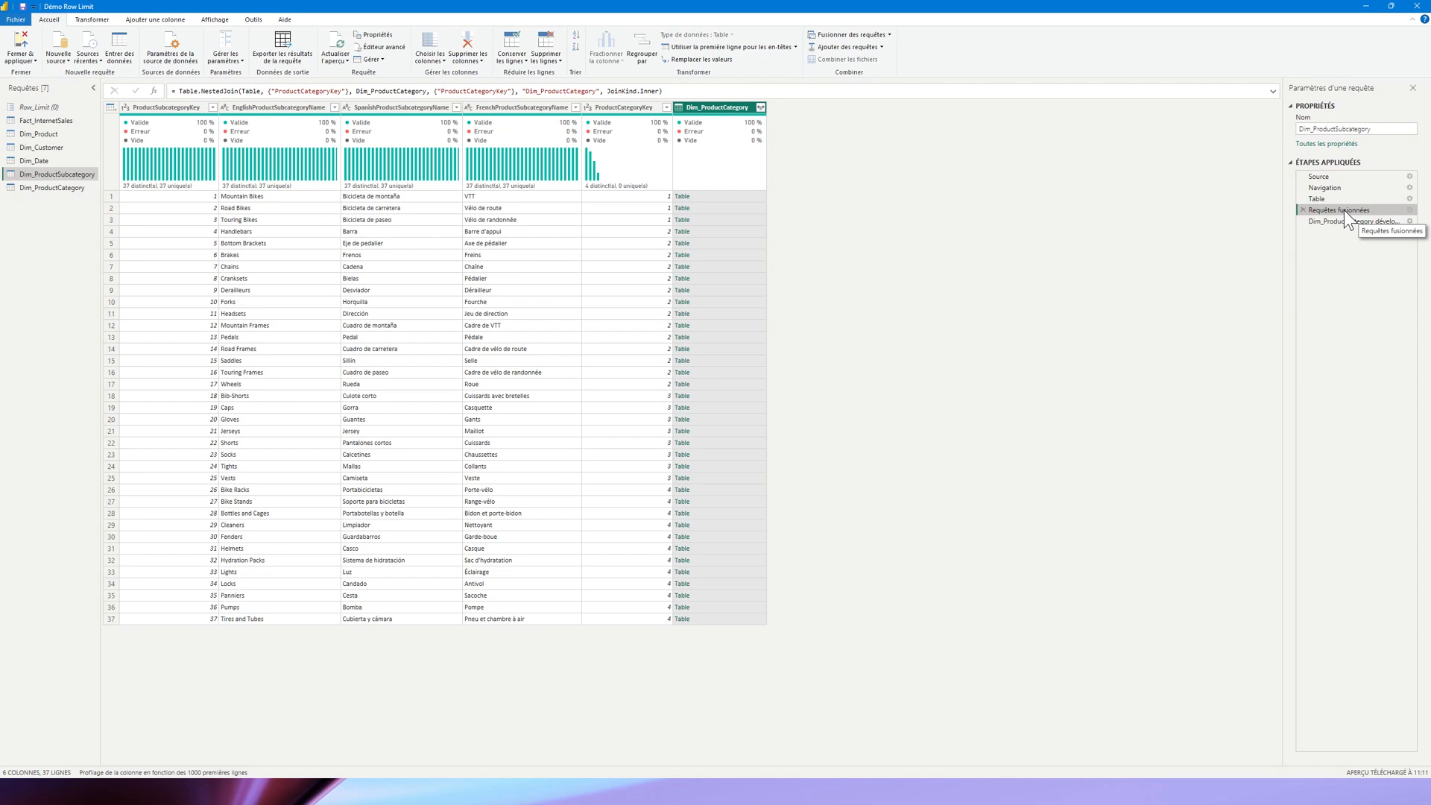
left_click(384, 47)
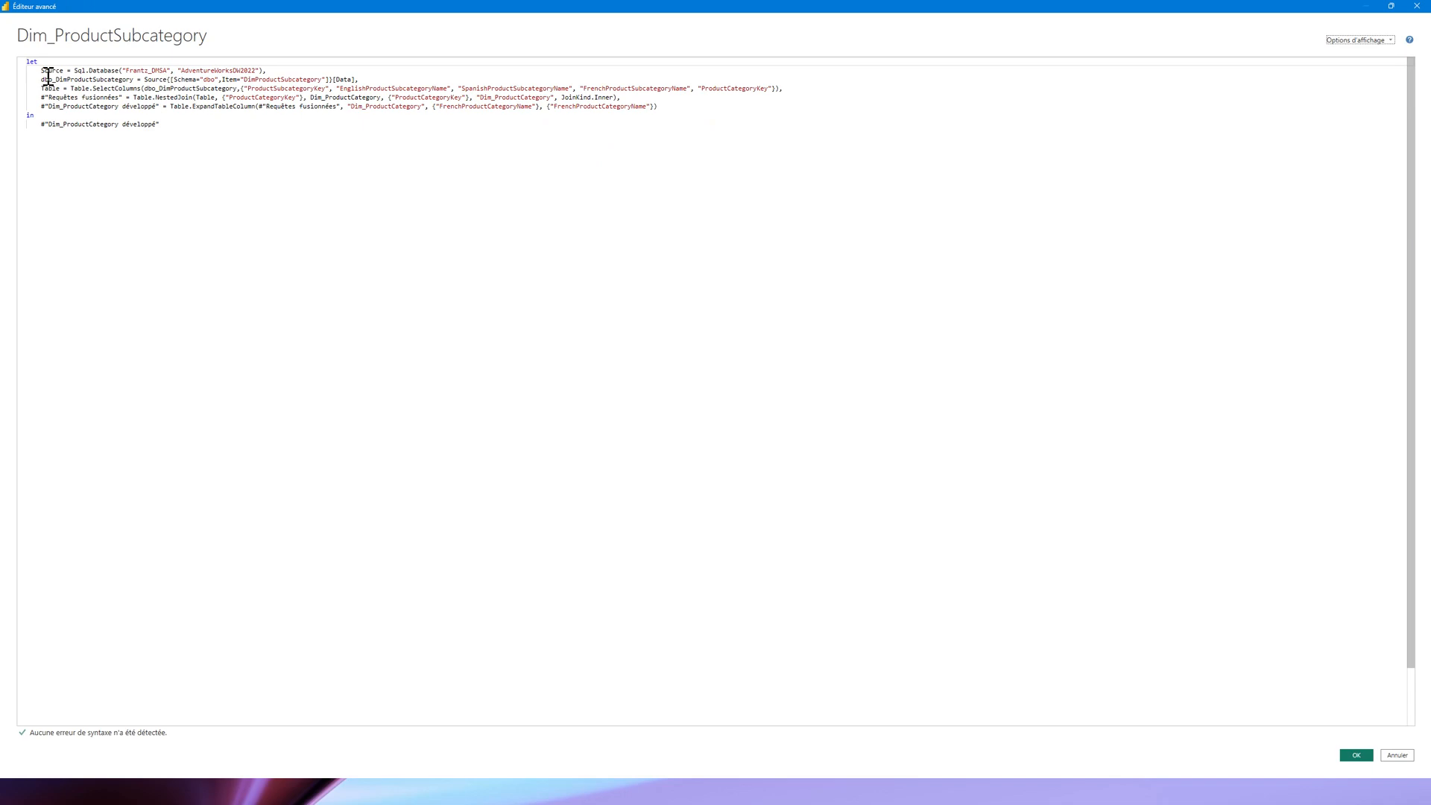
left_click(42, 71)
left_click(42, 88)
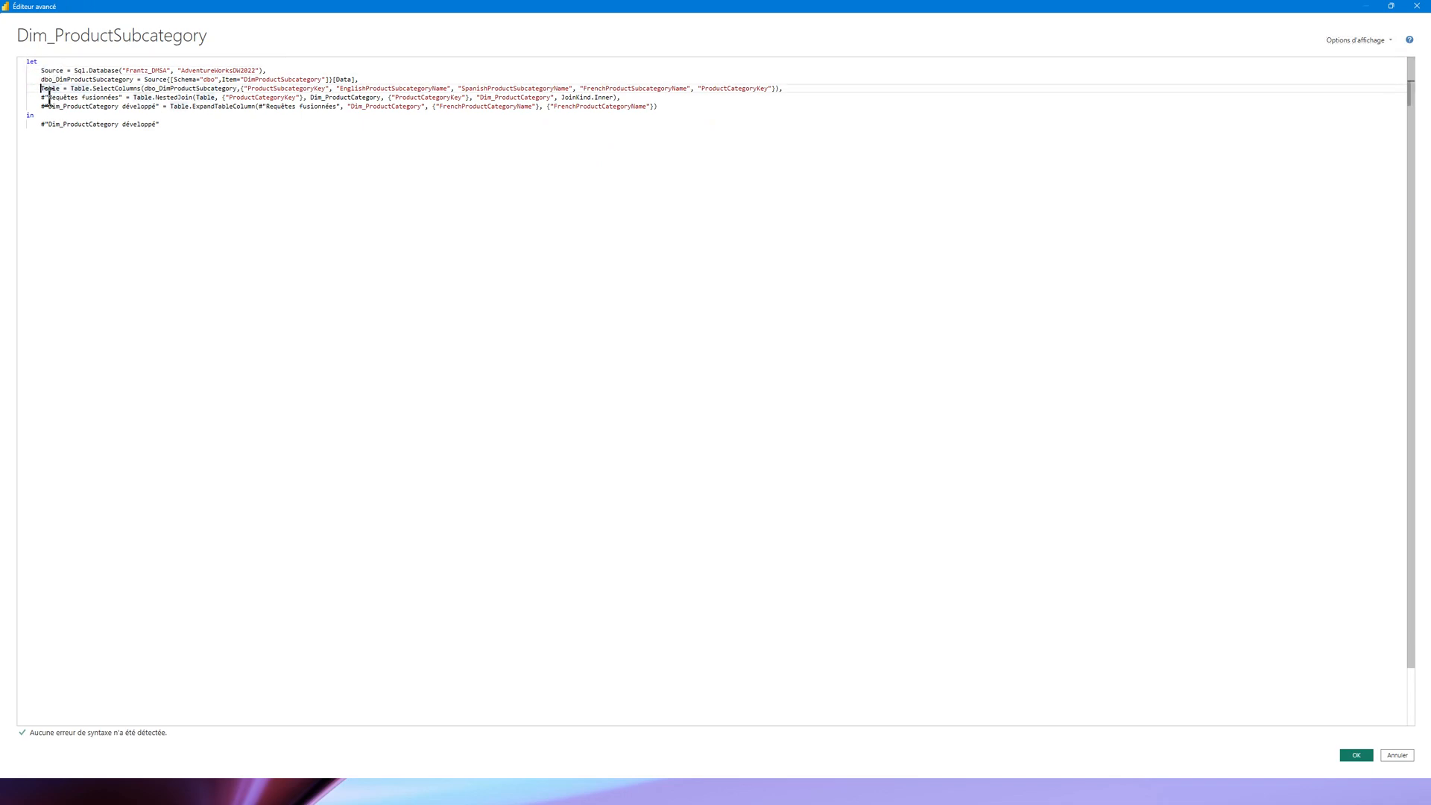
left_click(43, 100)
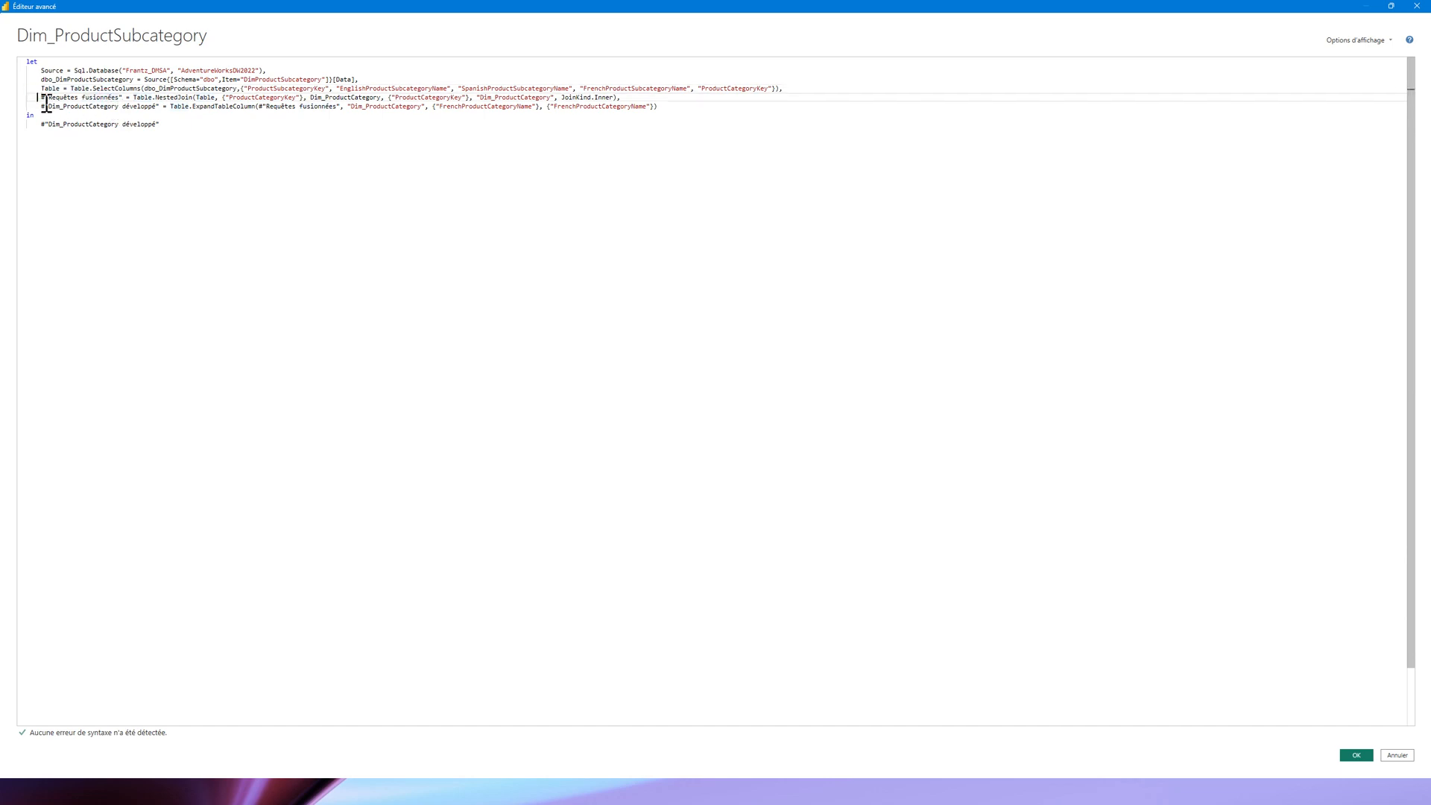
left_click_drag(54, 103, 626, 100)
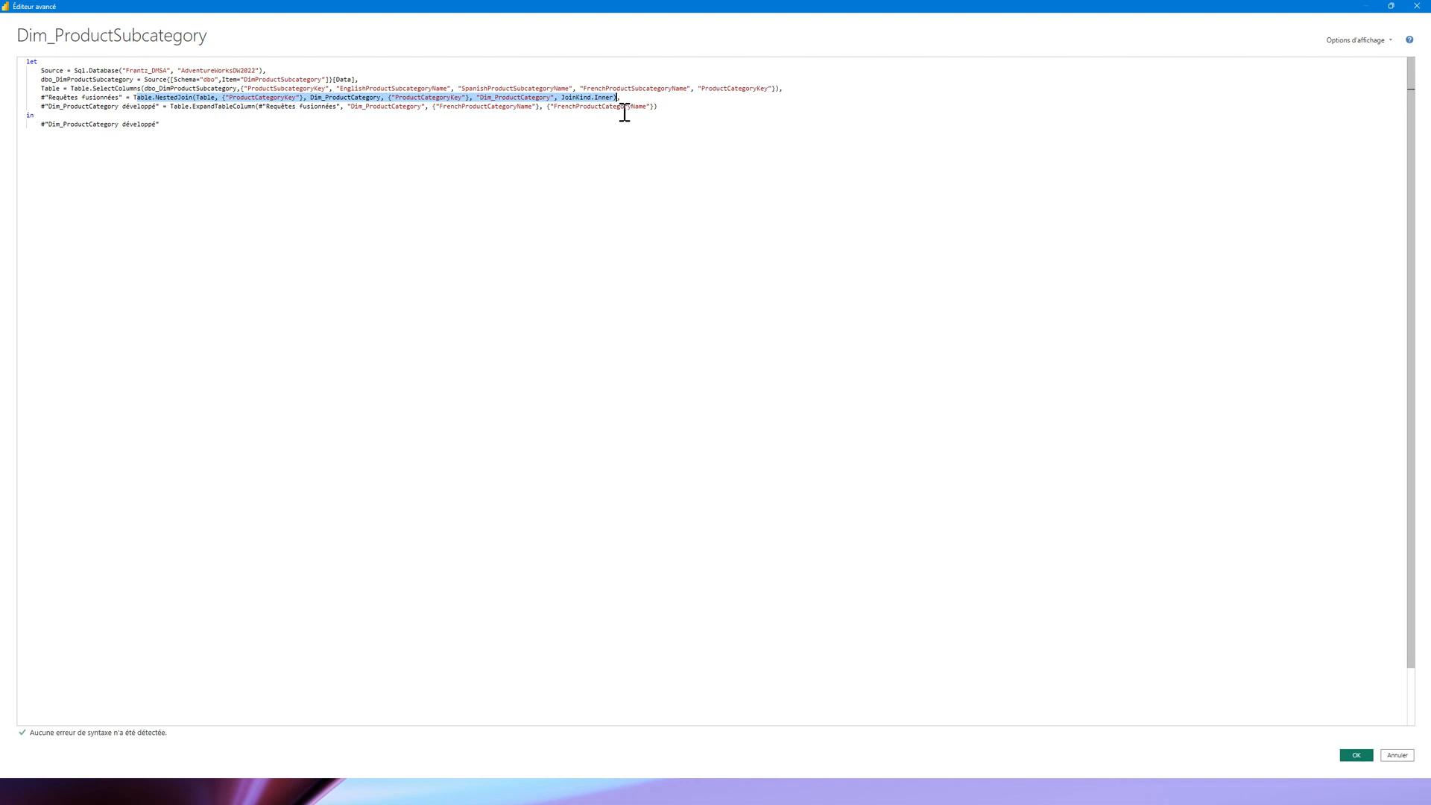
- Examine how the Table argument of Table.NestedJoin refers to the preceding Table step in the code
left_click(216, 89)
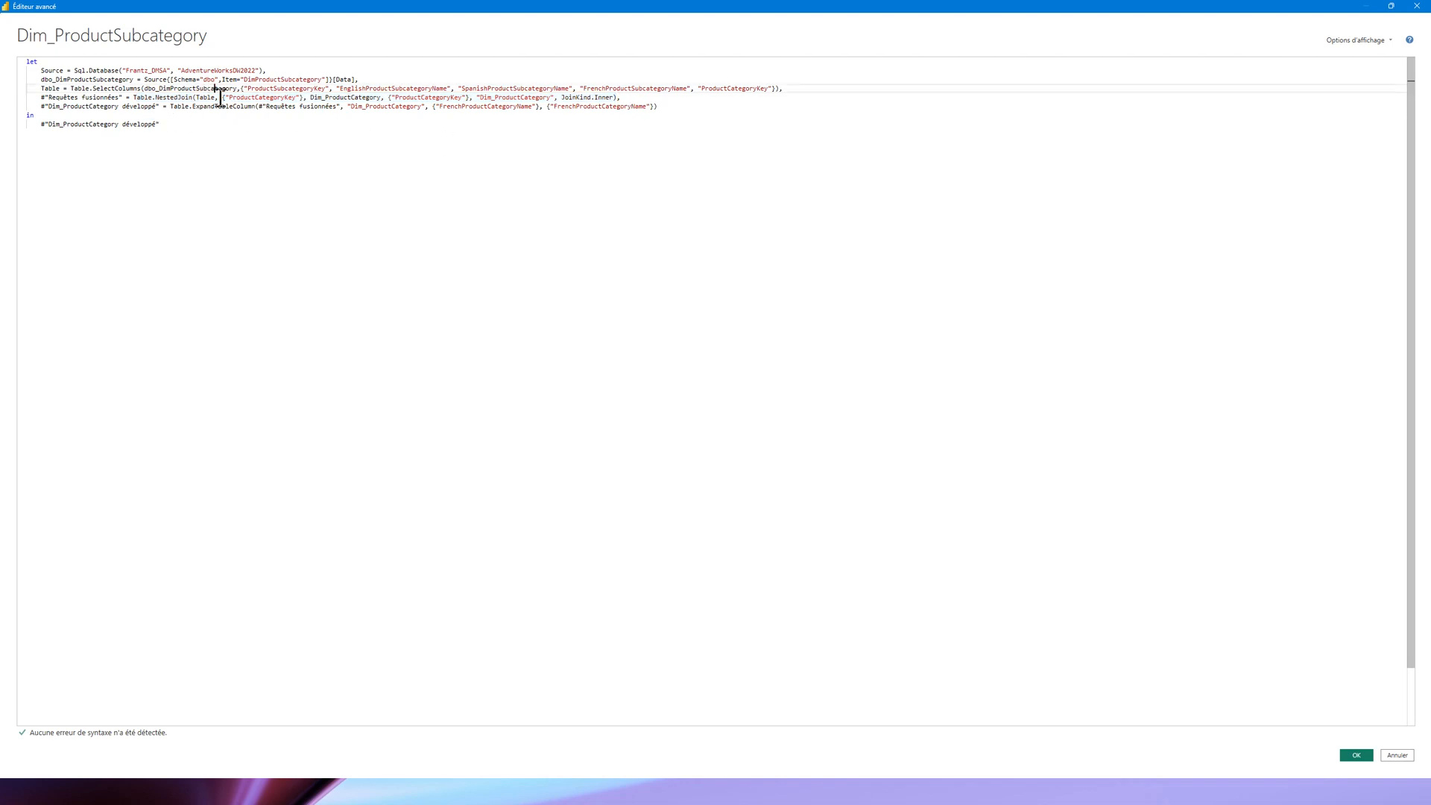
left_click(217, 99)
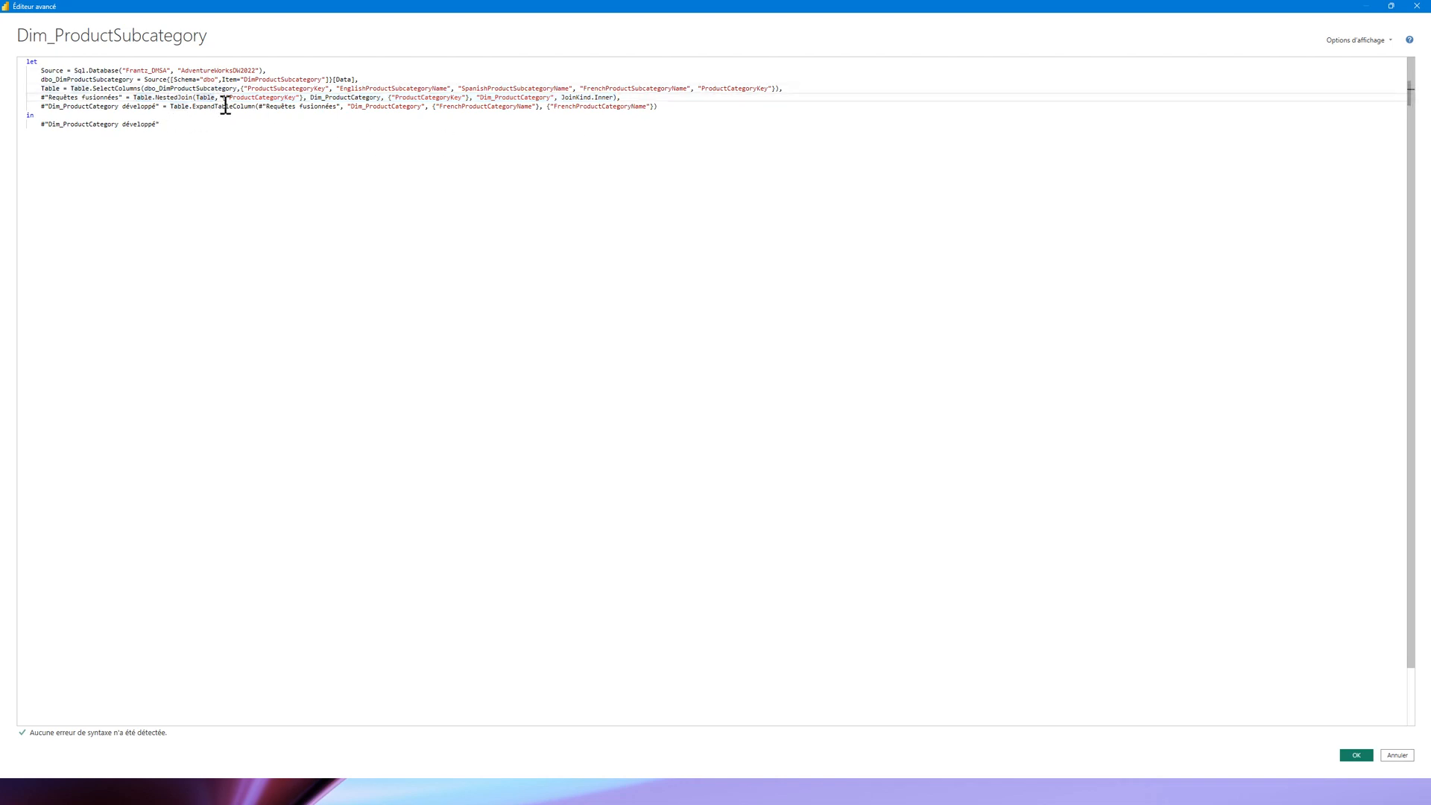
double_click(214, 99)
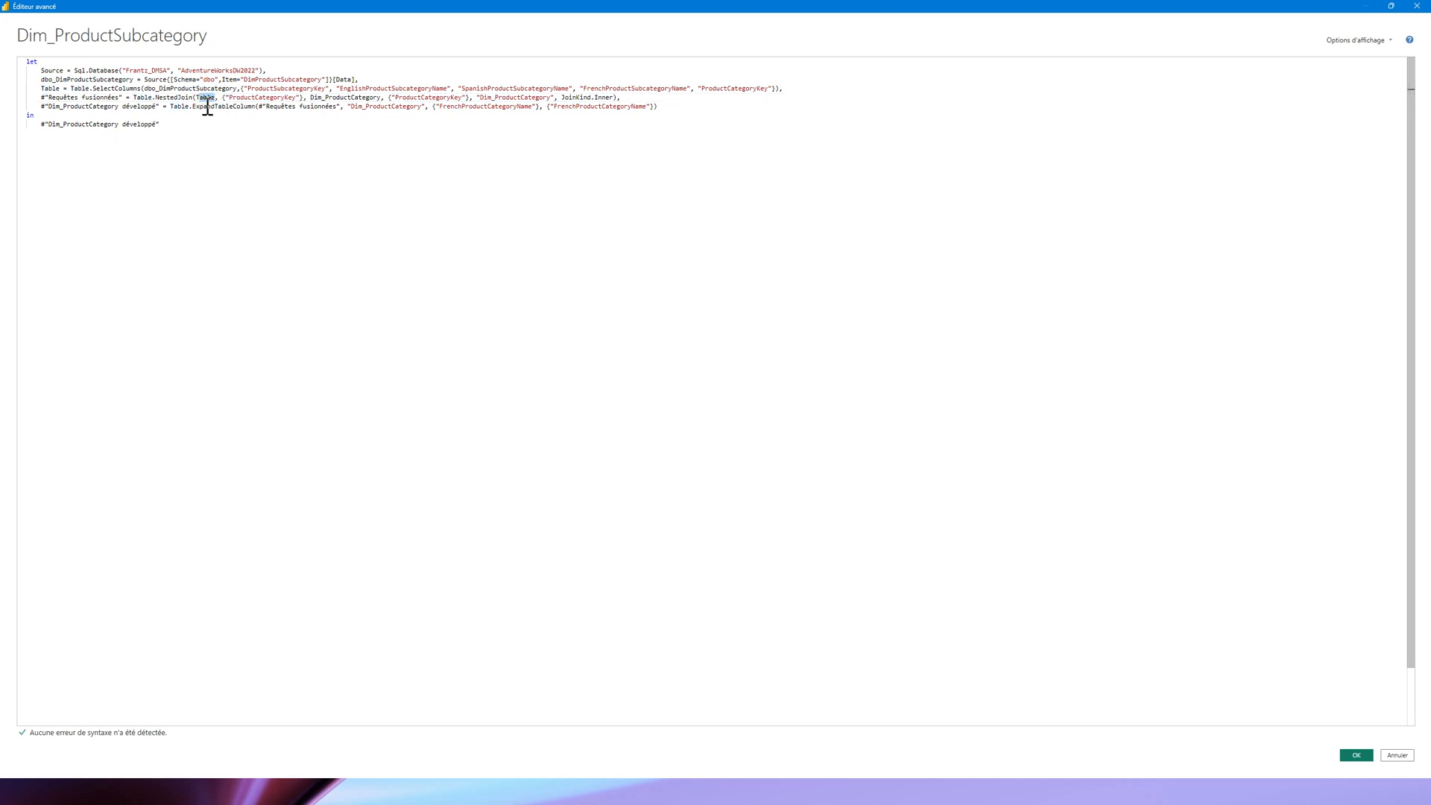
left_click(215, 98)
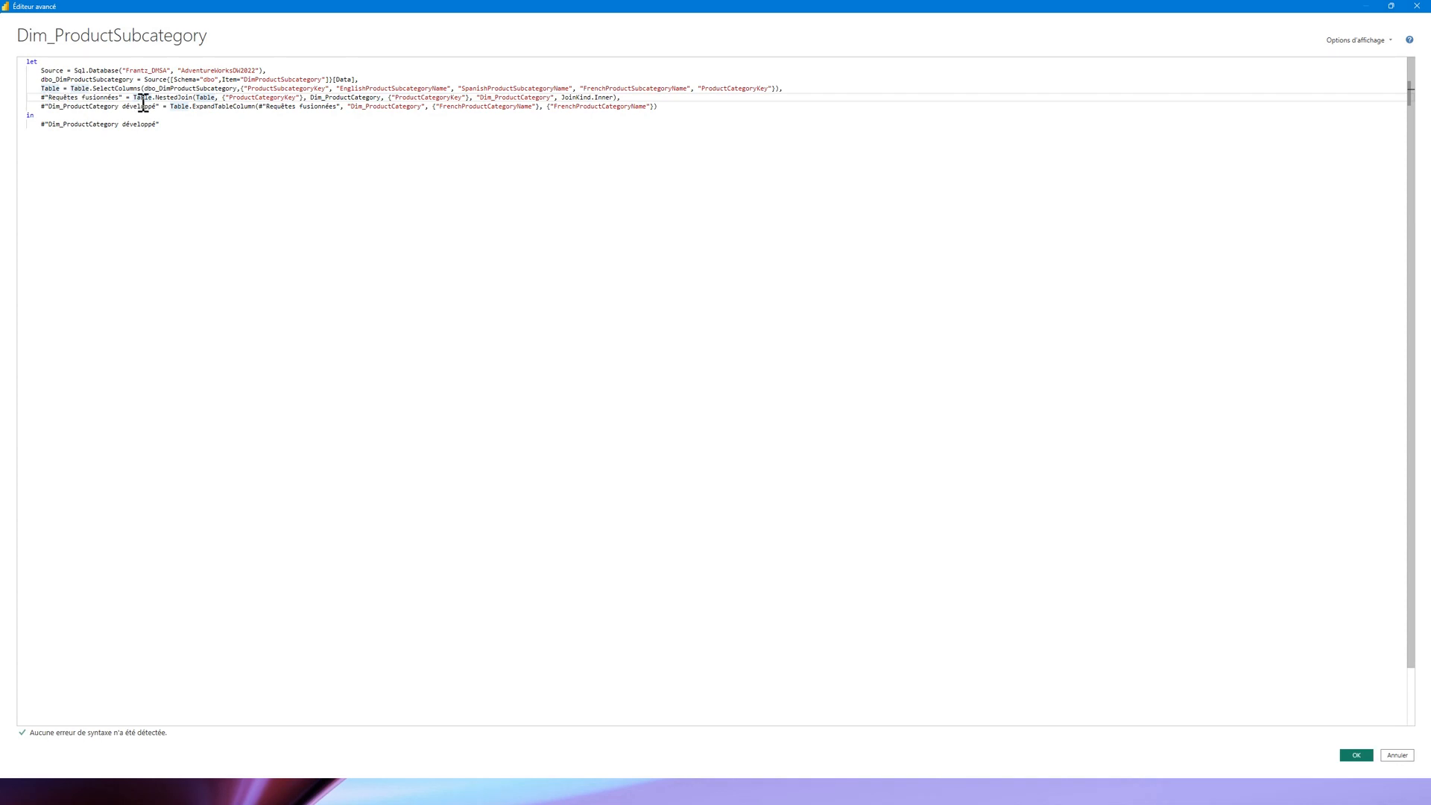
double_click(209, 99)
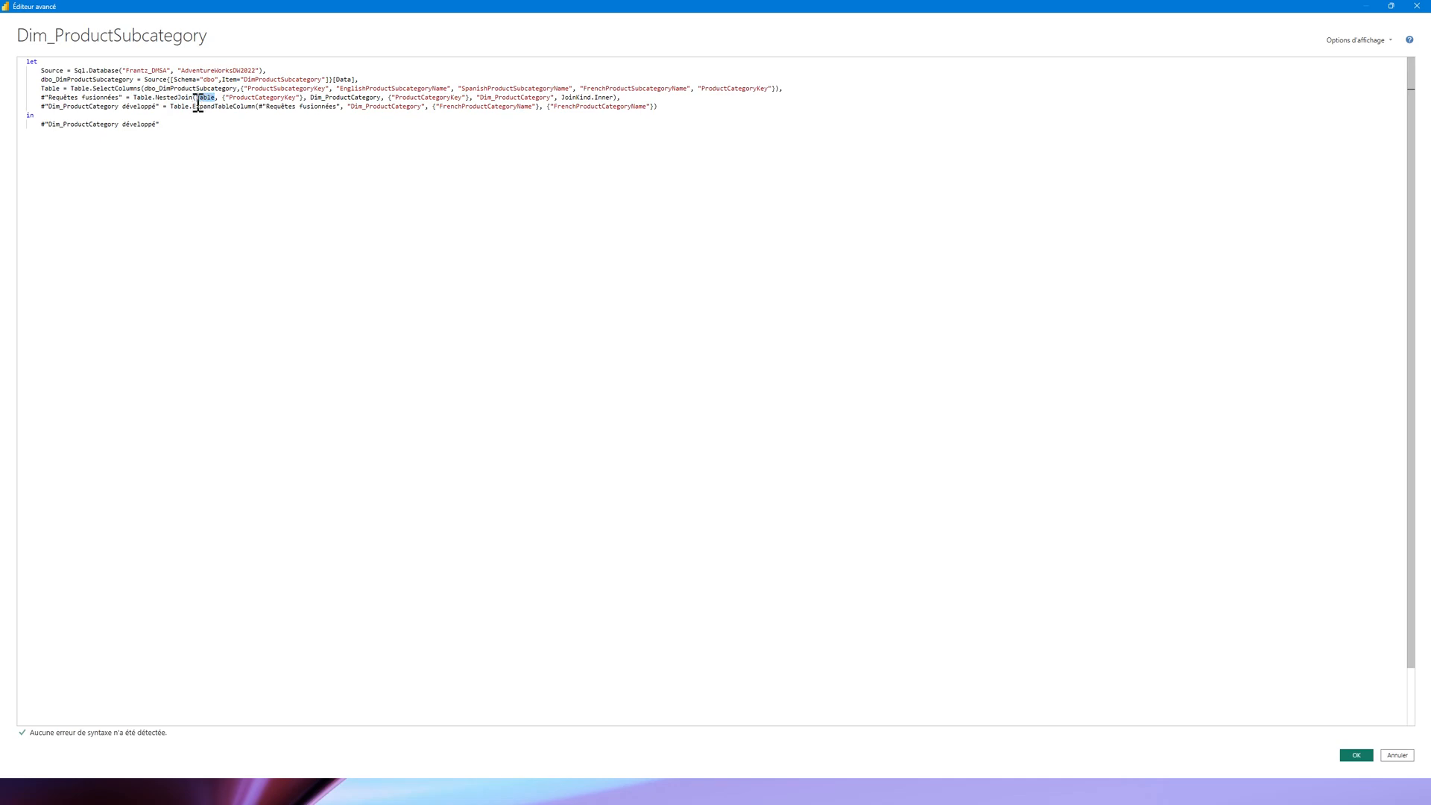
double_click(51, 89)
double_click(208, 98)
left_click(160, 100)
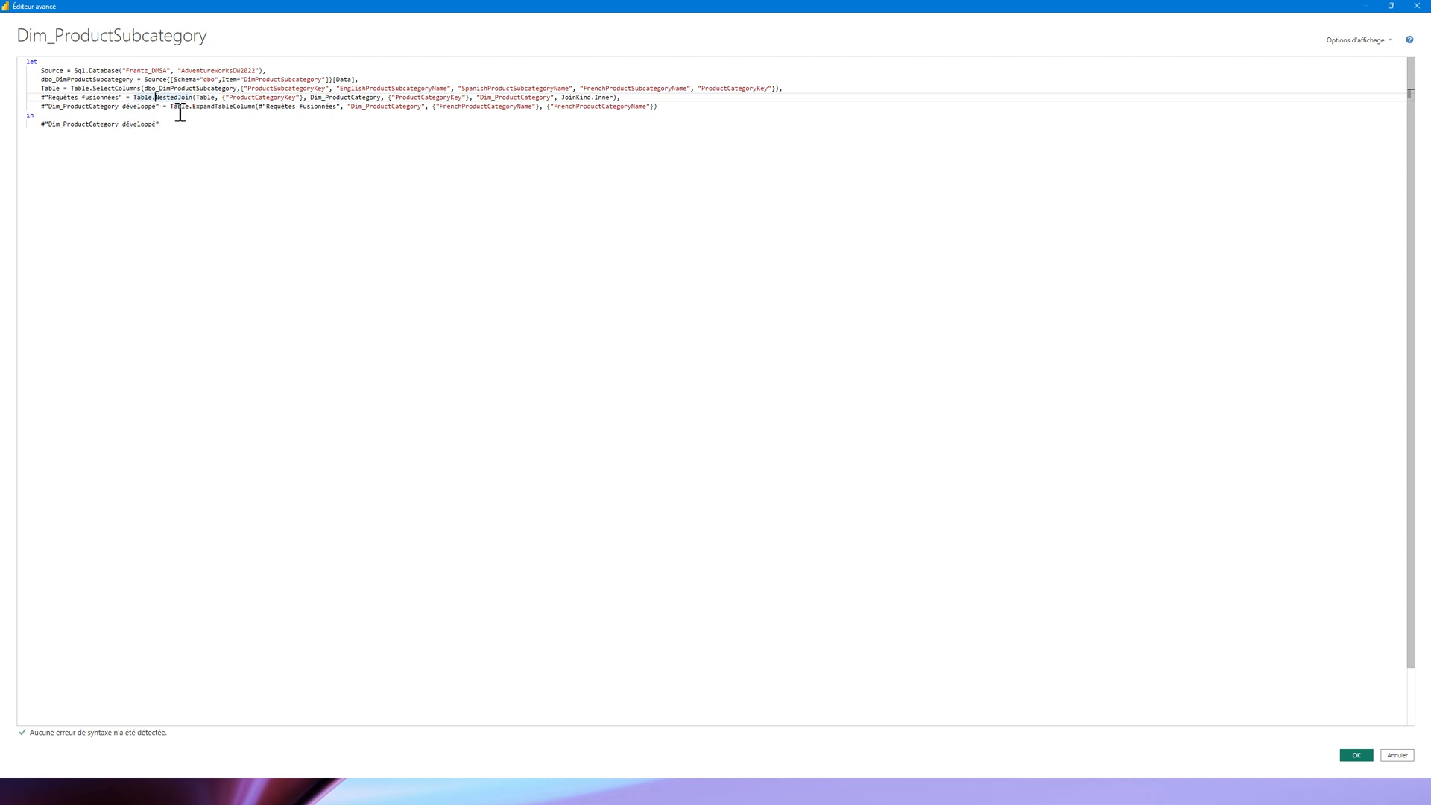
- Examine the Table.ExpandTableColumn function and its reference to "Requêtes fusionnées", and close the advanced editor
left_click_drag(170, 106, 255, 114)
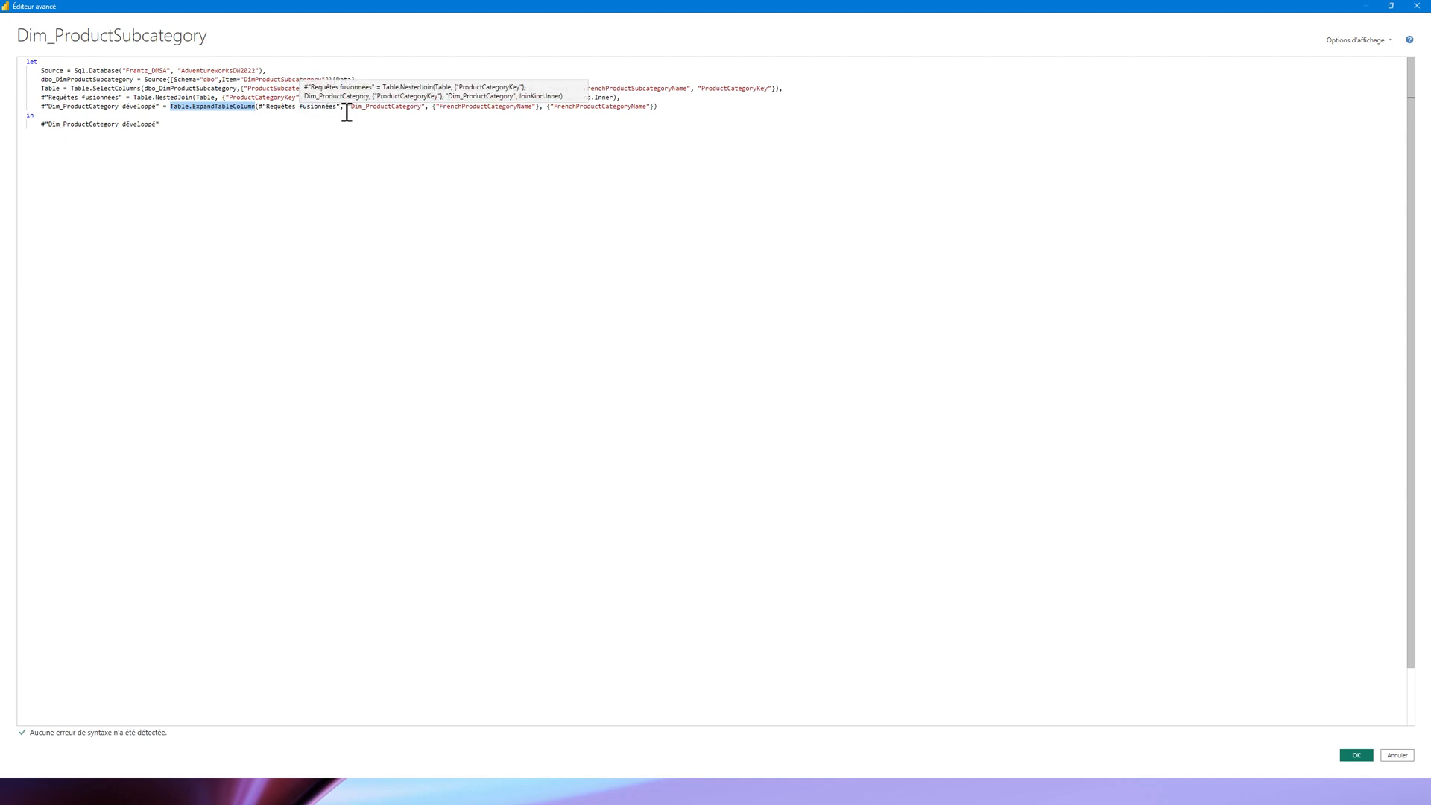
left_click_drag(340, 113, 261, 113)
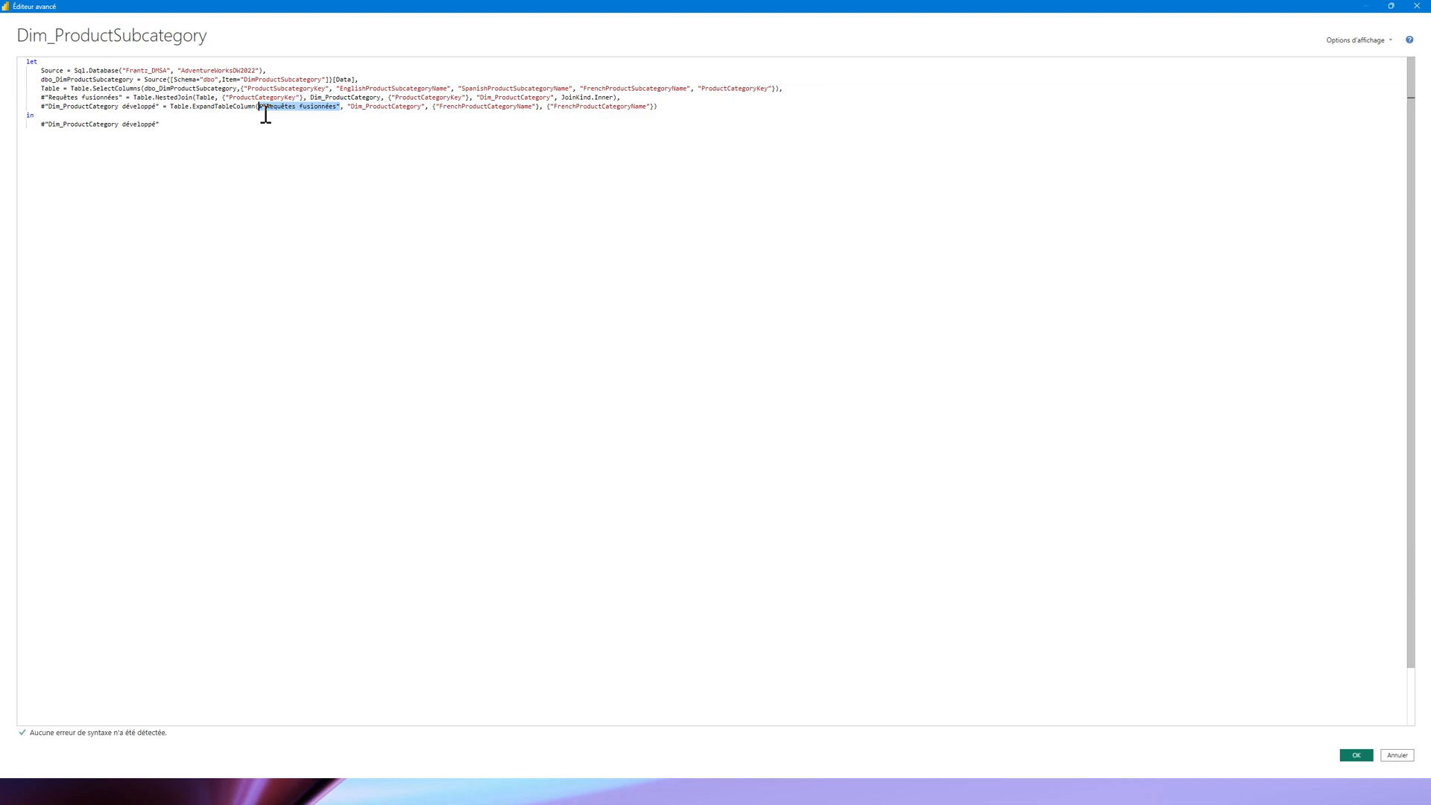
left_click(1358, 754)
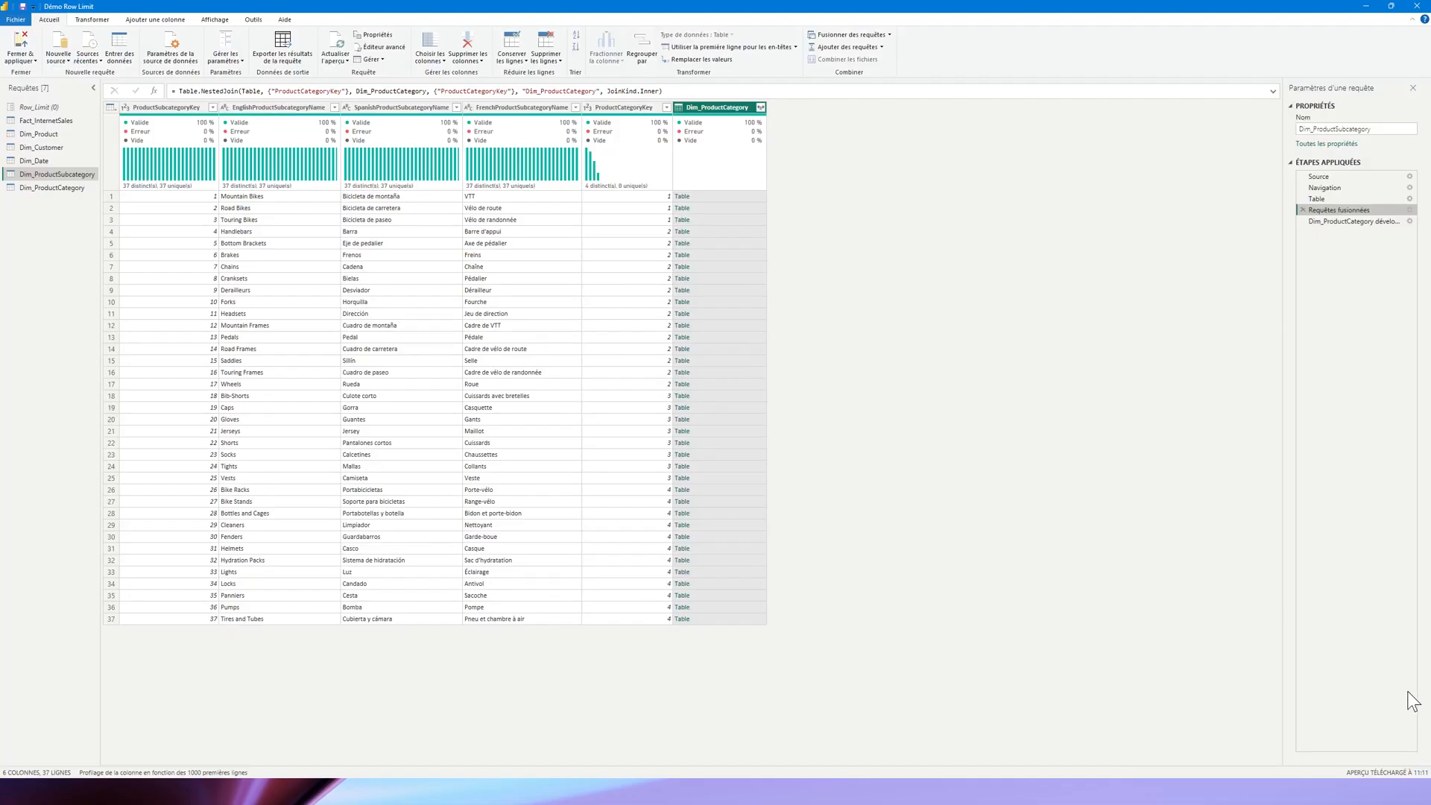
- Rename the applied step "Requêtes fusionnées" as Join_ProductCategory
double_click(1333, 210)
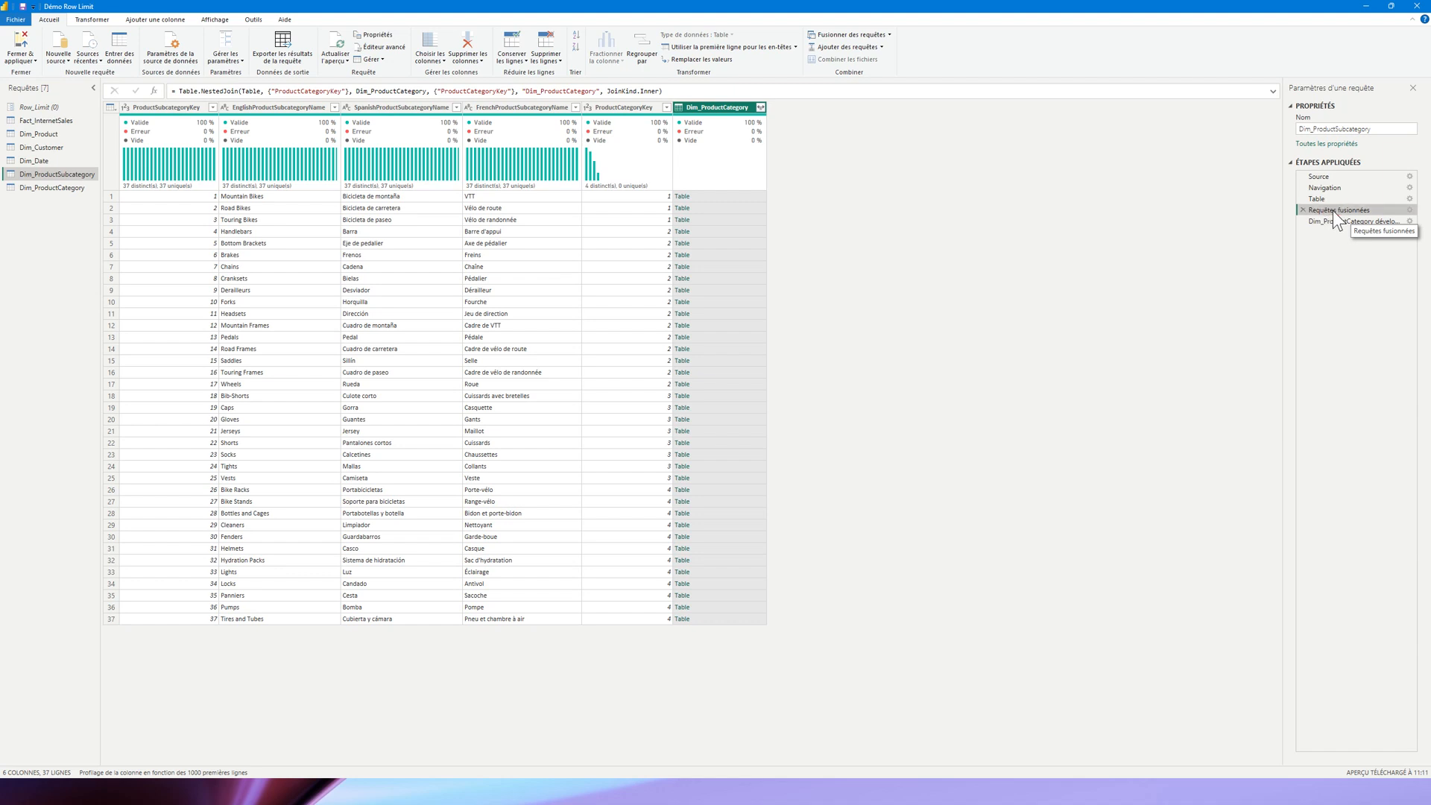
left_click(901, 219)
left_click(1346, 210)
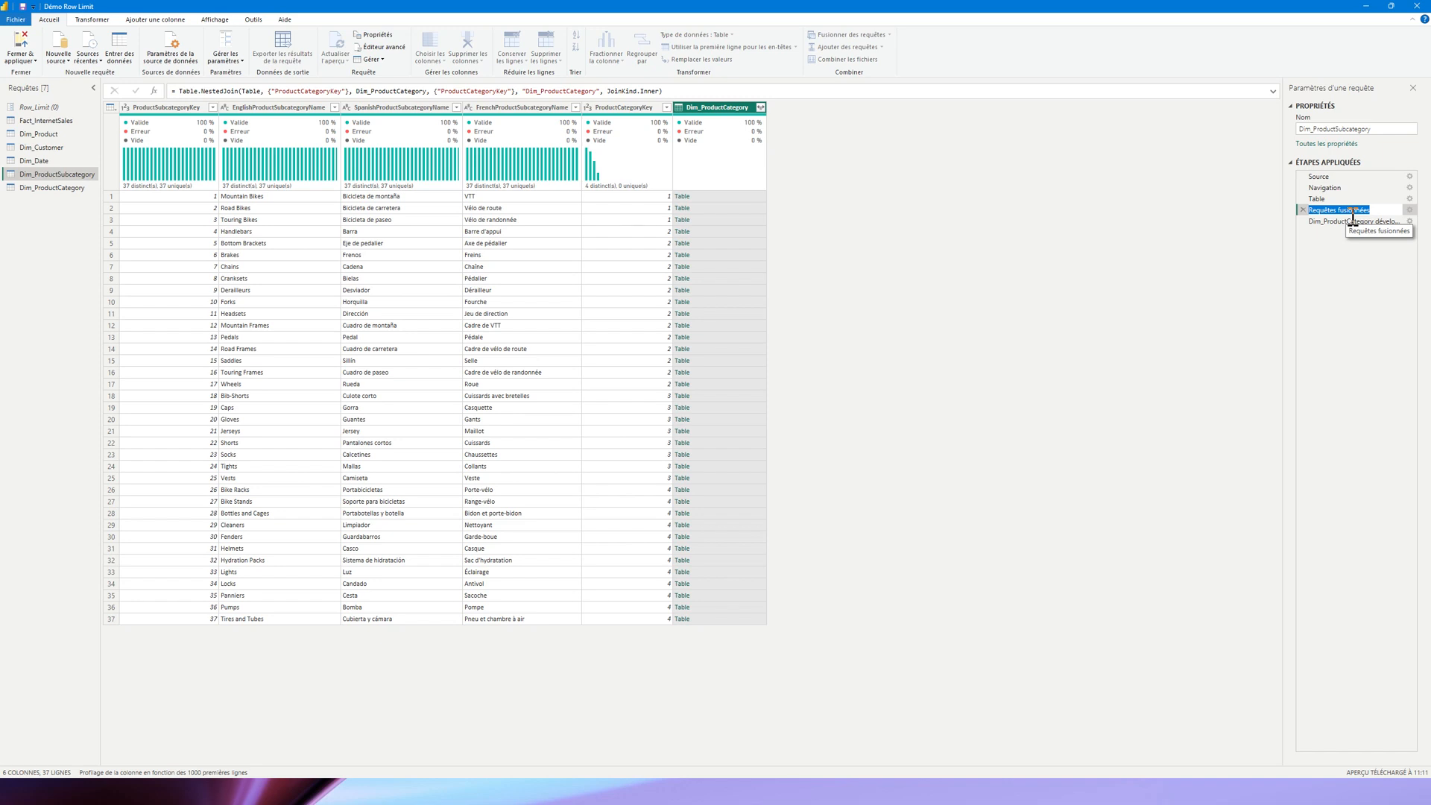
key("Caps_Lock")
type("Jo")
key("Caps_Lock")
type("oinn")
type("_P")
key("Caps_Lock")
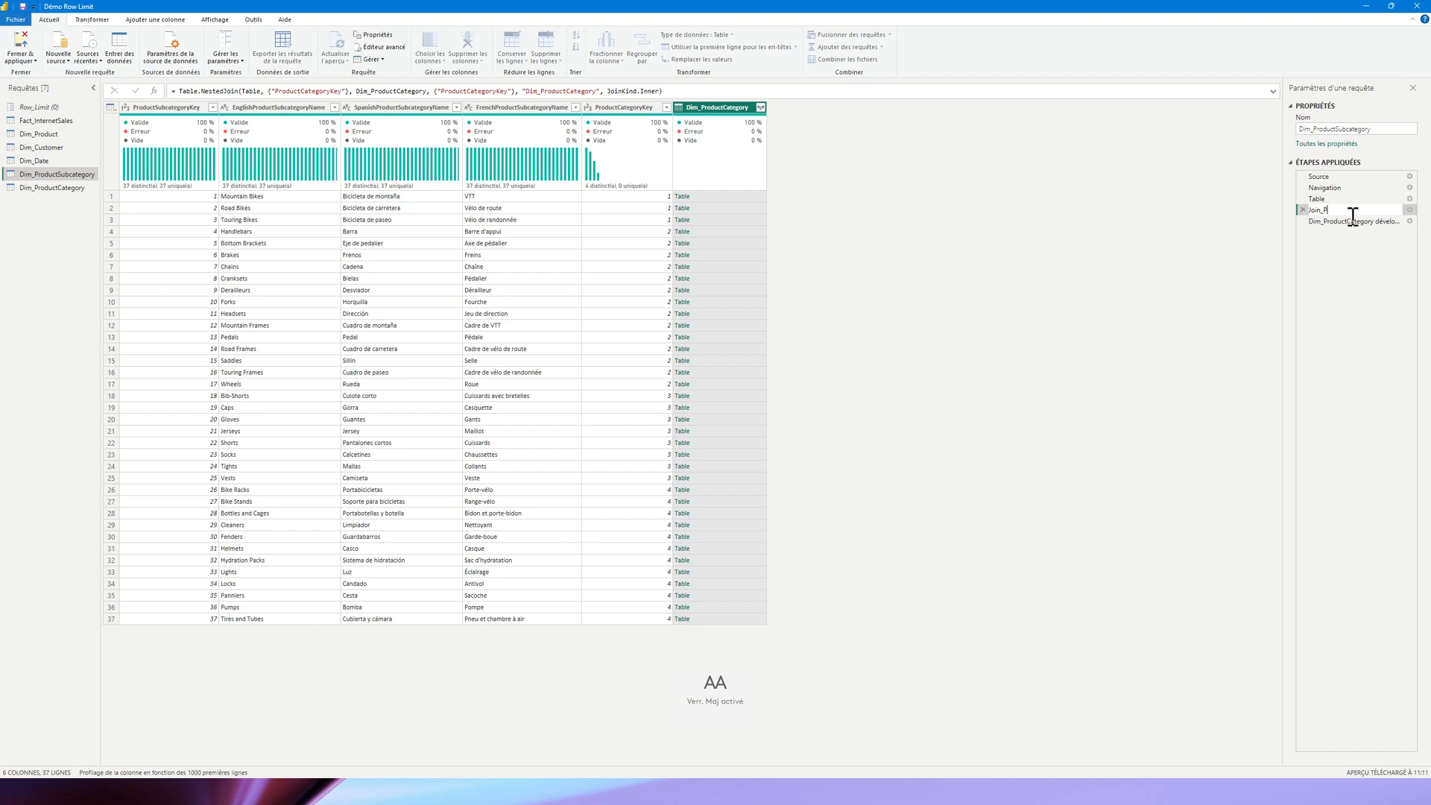
type("roductCategory")
key("Return")
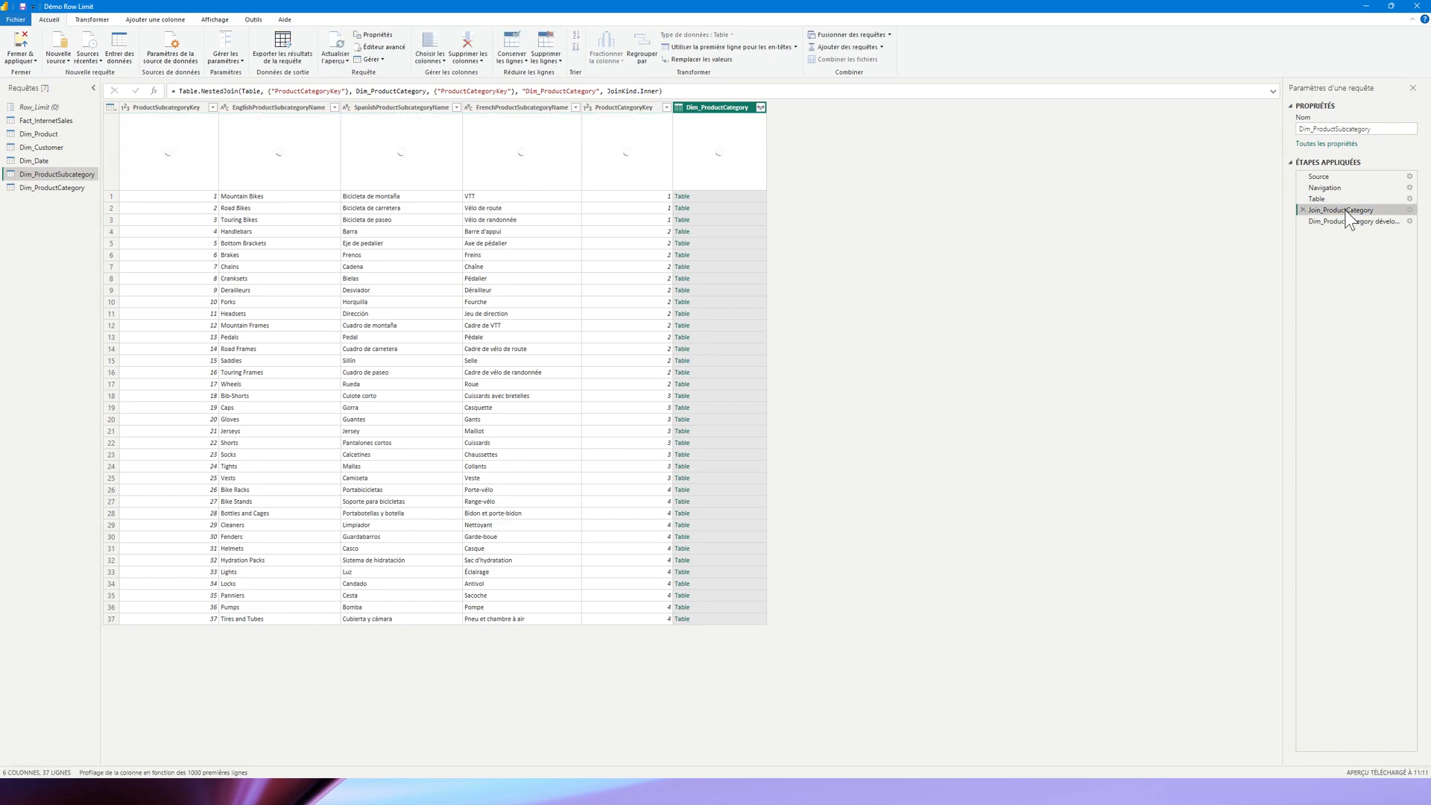
- Rename the applied step "Dim_ProductCategory développé" as Expand_ProdCat
left_click(1362, 222)
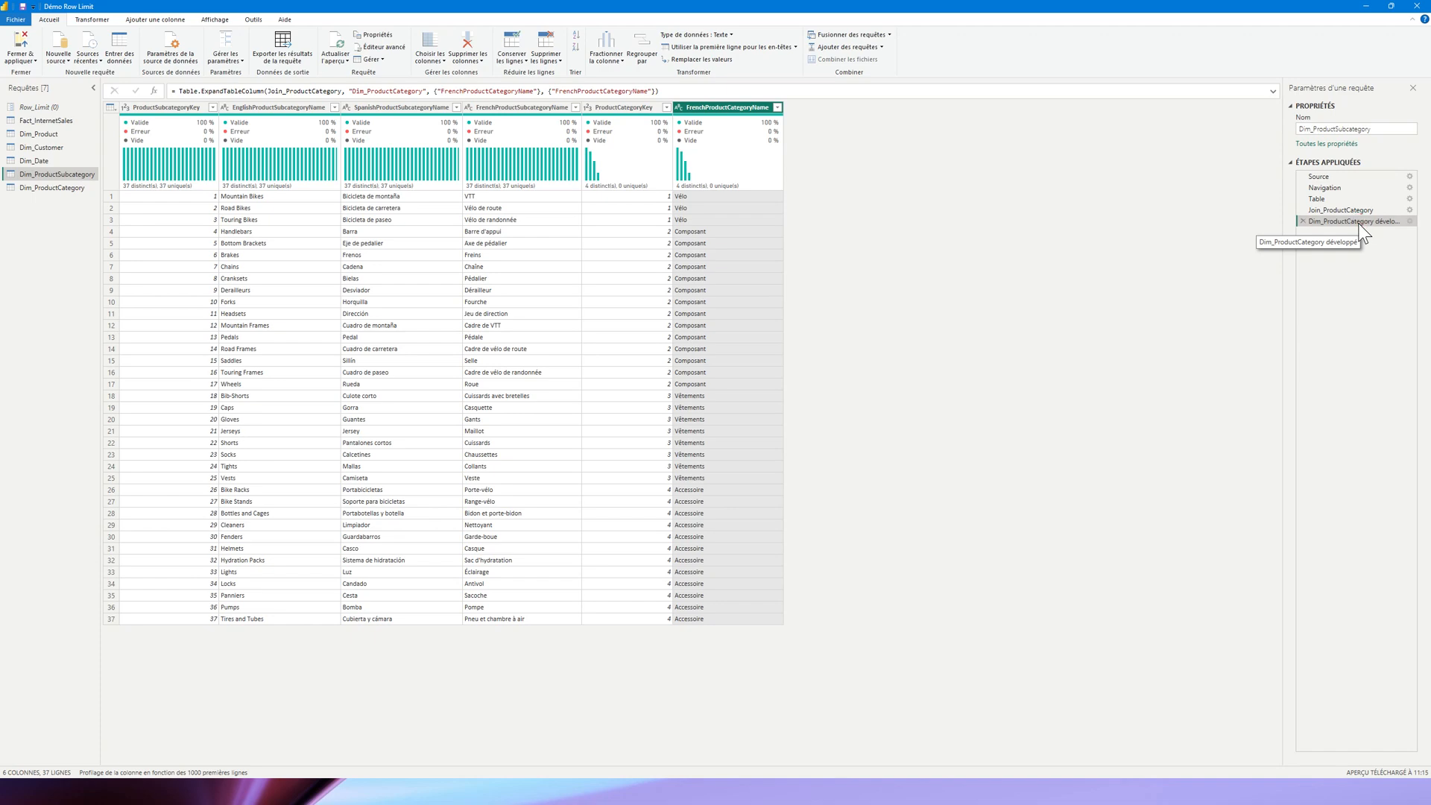
double_click(1361, 222)
type("Expand_P")
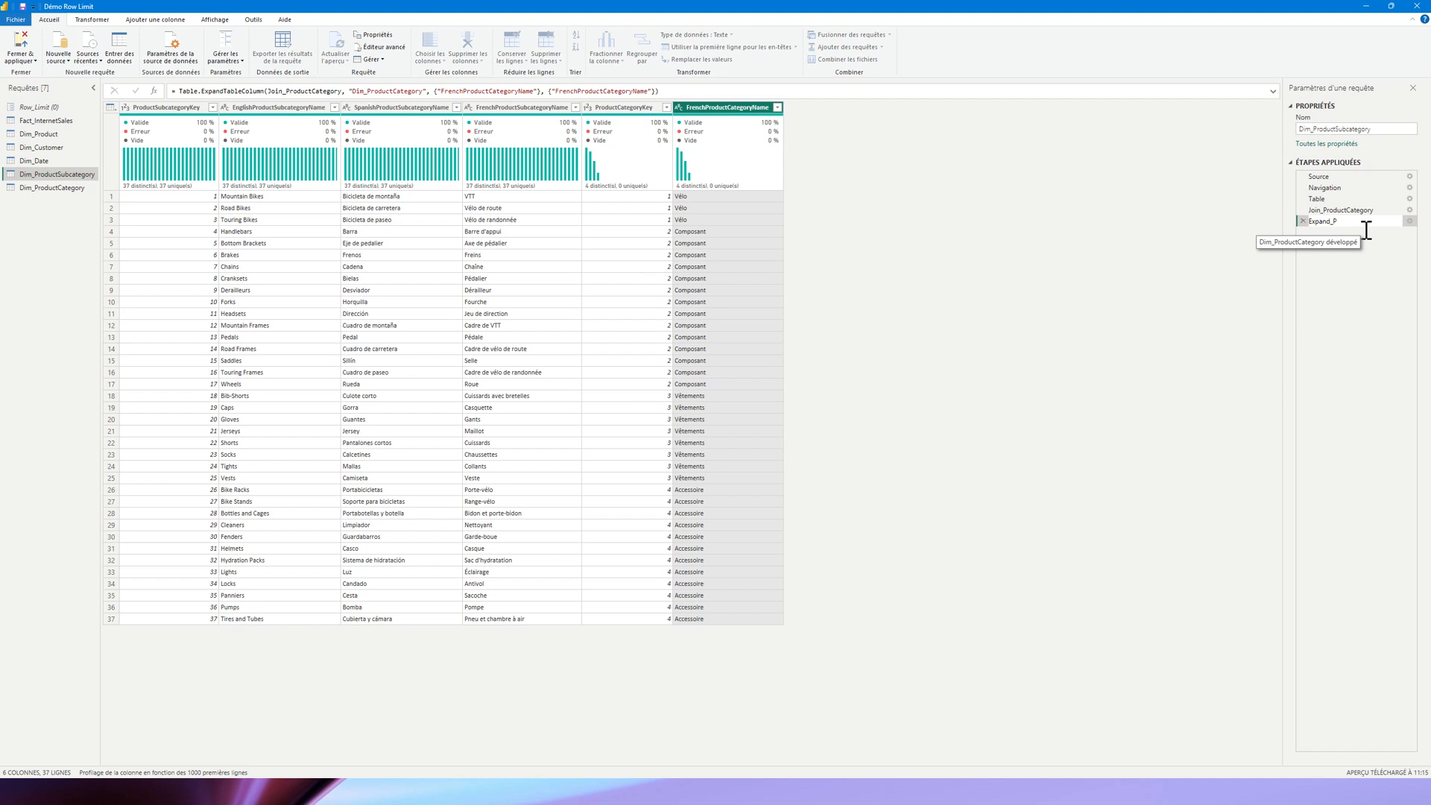
type("rod")
key("Caps_Lock")
type("Cat")
key("Caps_Lock")
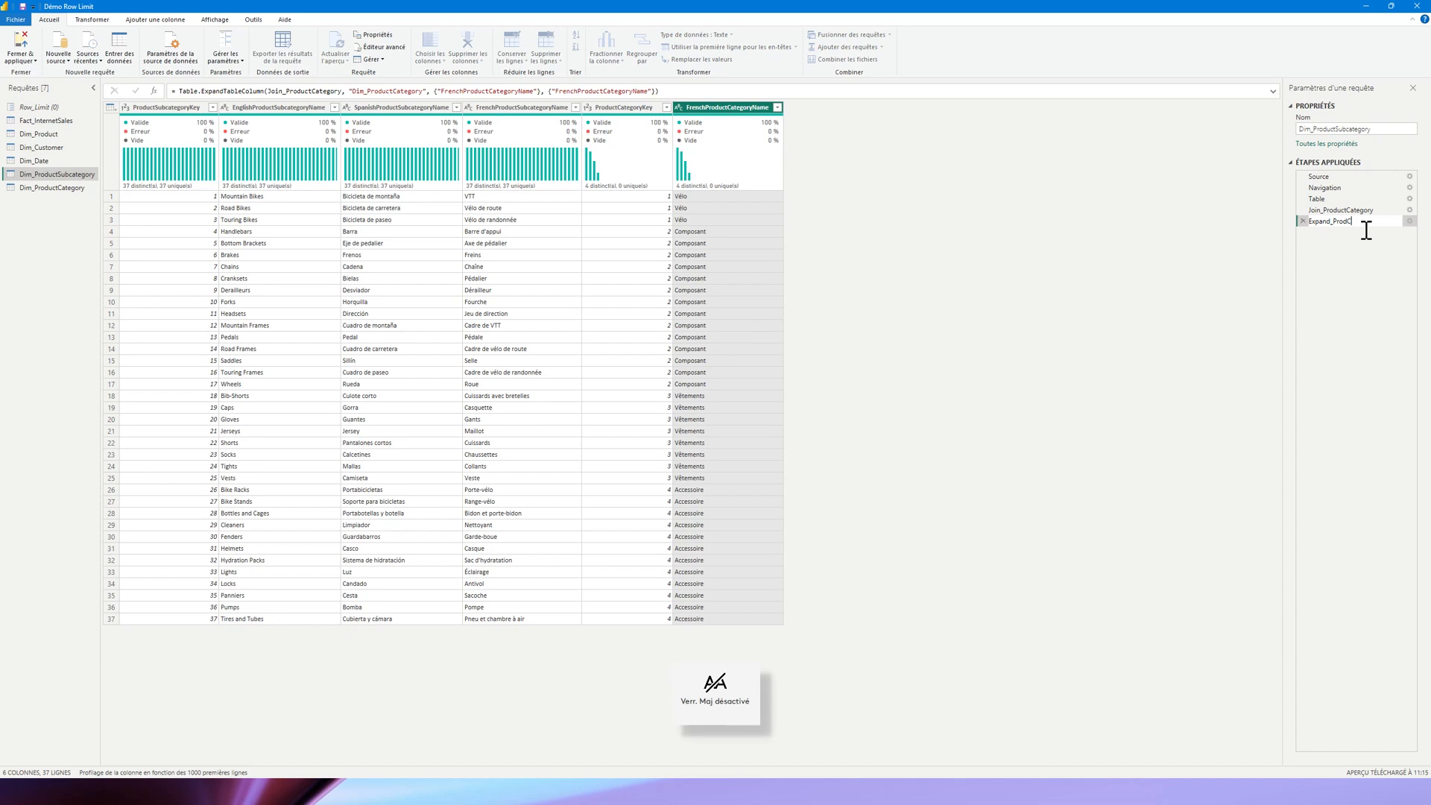
key("Return")
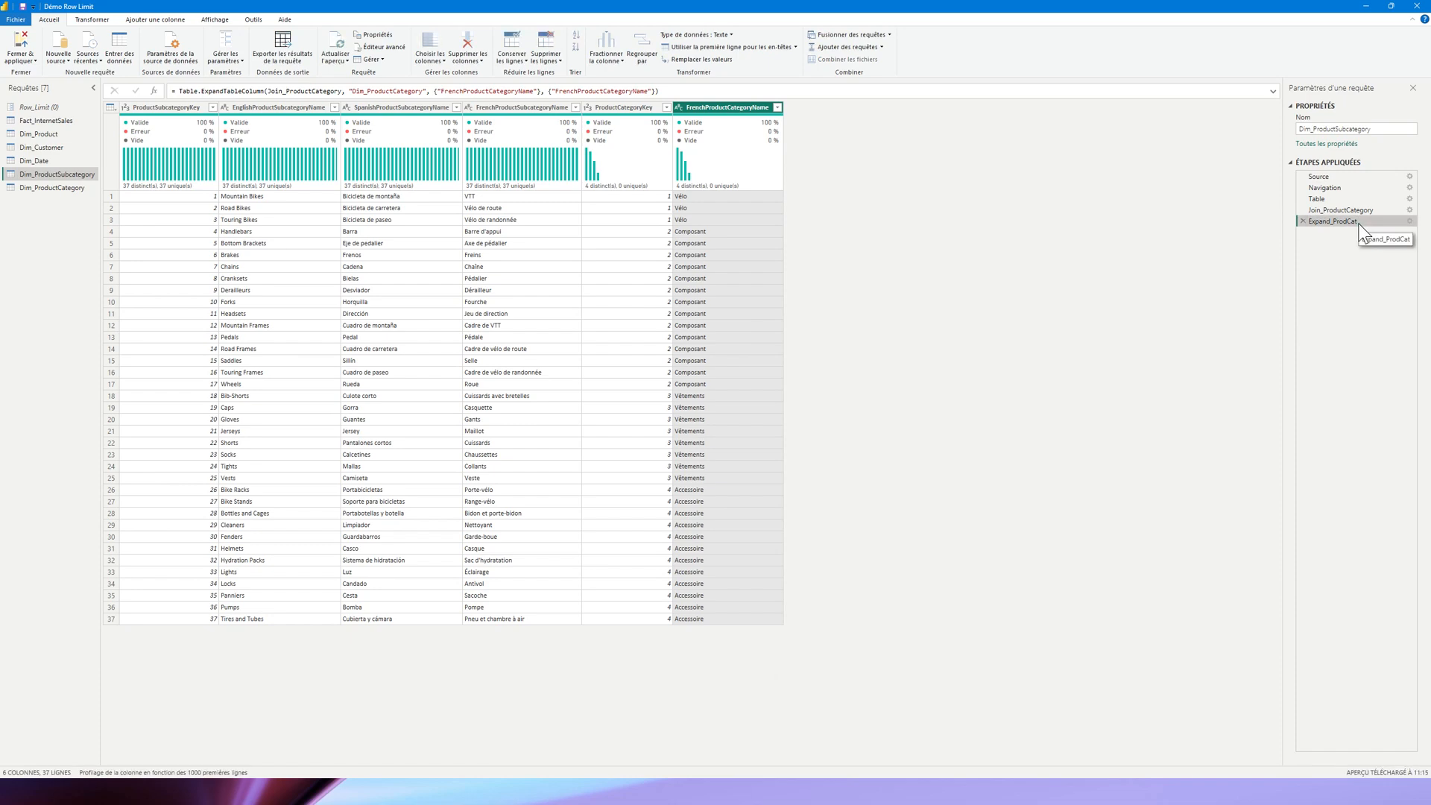
- Shorten the name of the Join_ProductCategory applied step to Join_ProdCat
left_click(1362, 209)
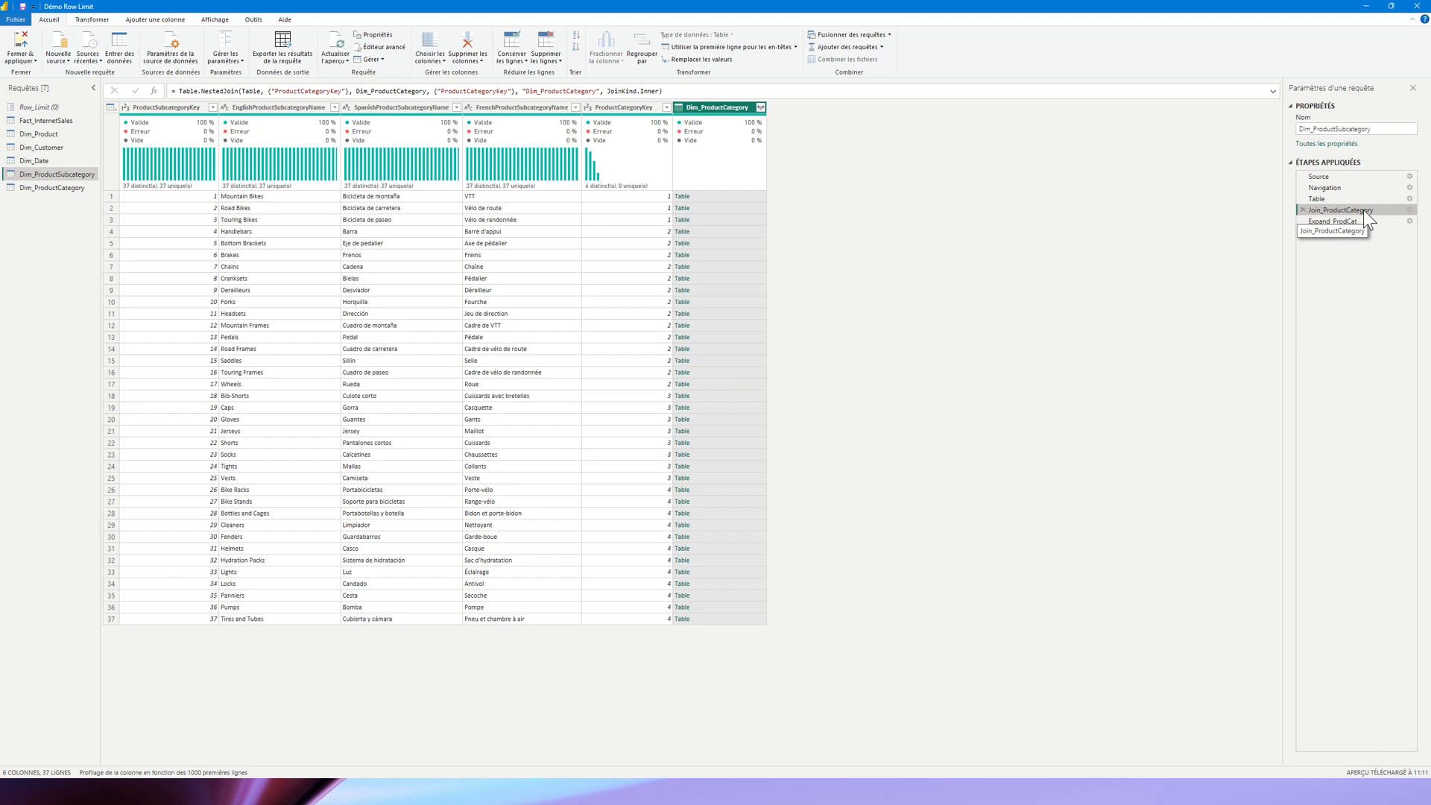
left_click(1369, 210)
key("shift+Left")
key("shift+Left")
key("shift+Left")
key("shift+Left")
key("shift+Left")
key("shift+Left")
key("shift+Left")
key("shift+Left")
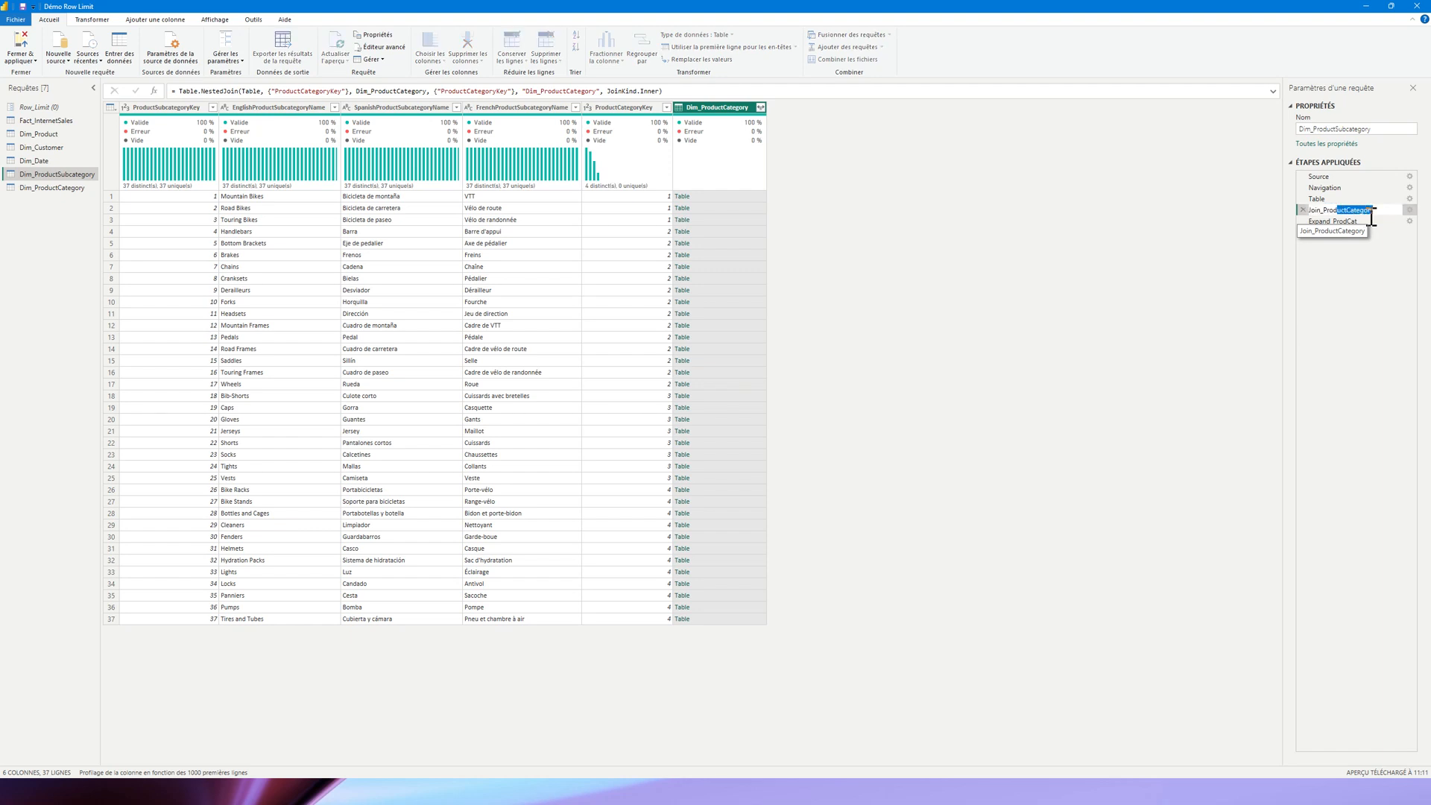
key("BackSpace")
type("Cat")
key("Return")
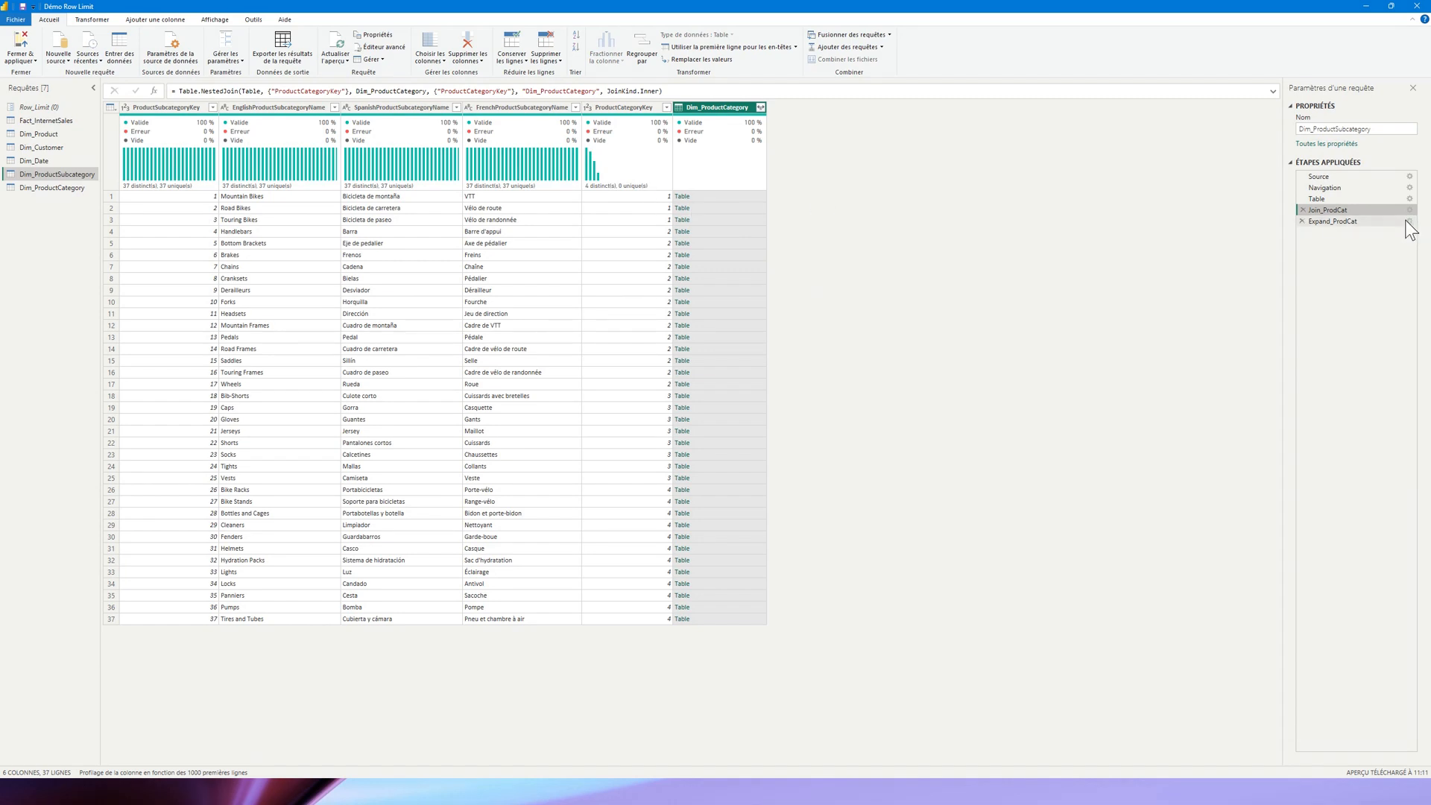
- Reopen the query's M code and examine where the renamed steps Join_ProdCat and Expand_ProdCat are defined and referenced
left_click(1368, 222)
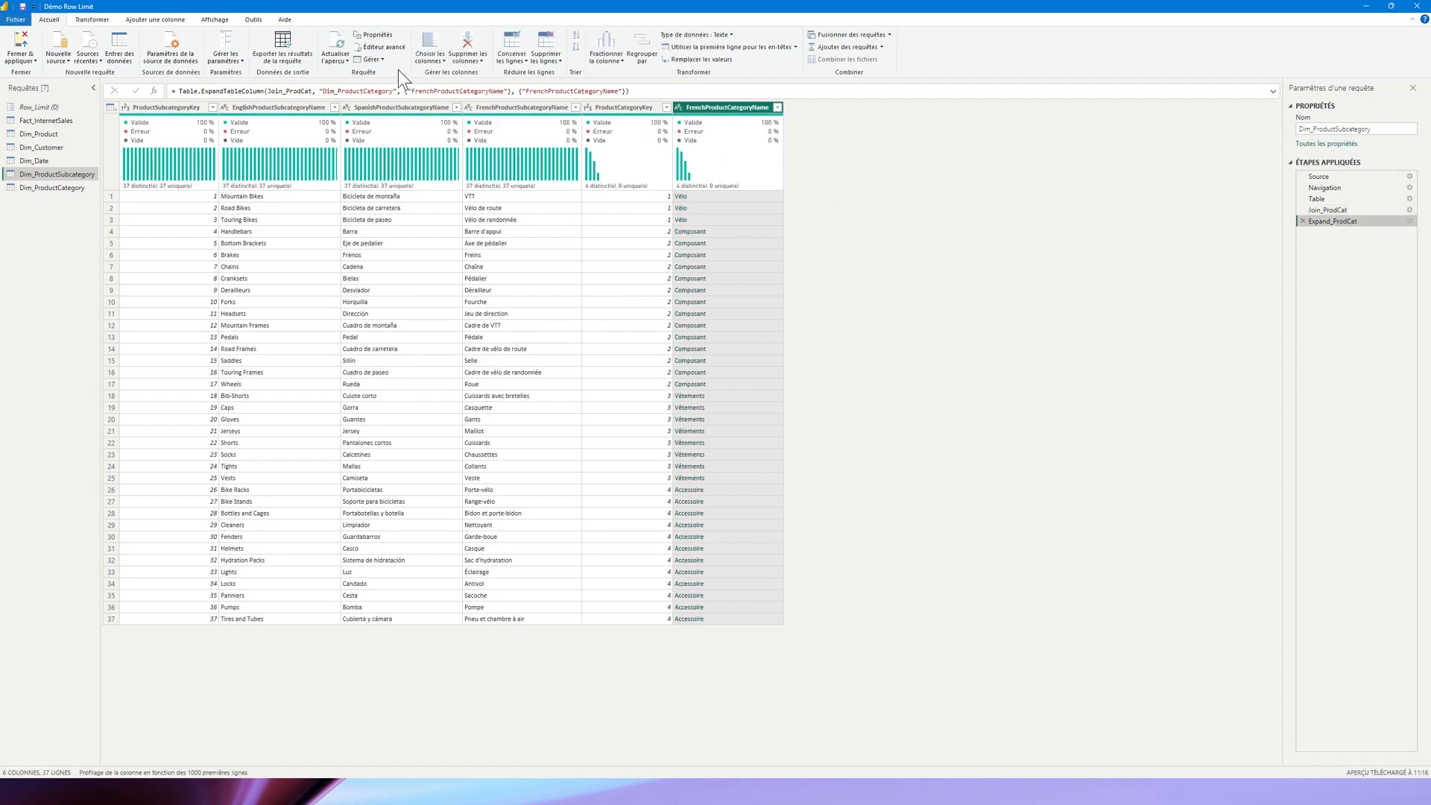
left_click(387, 47)
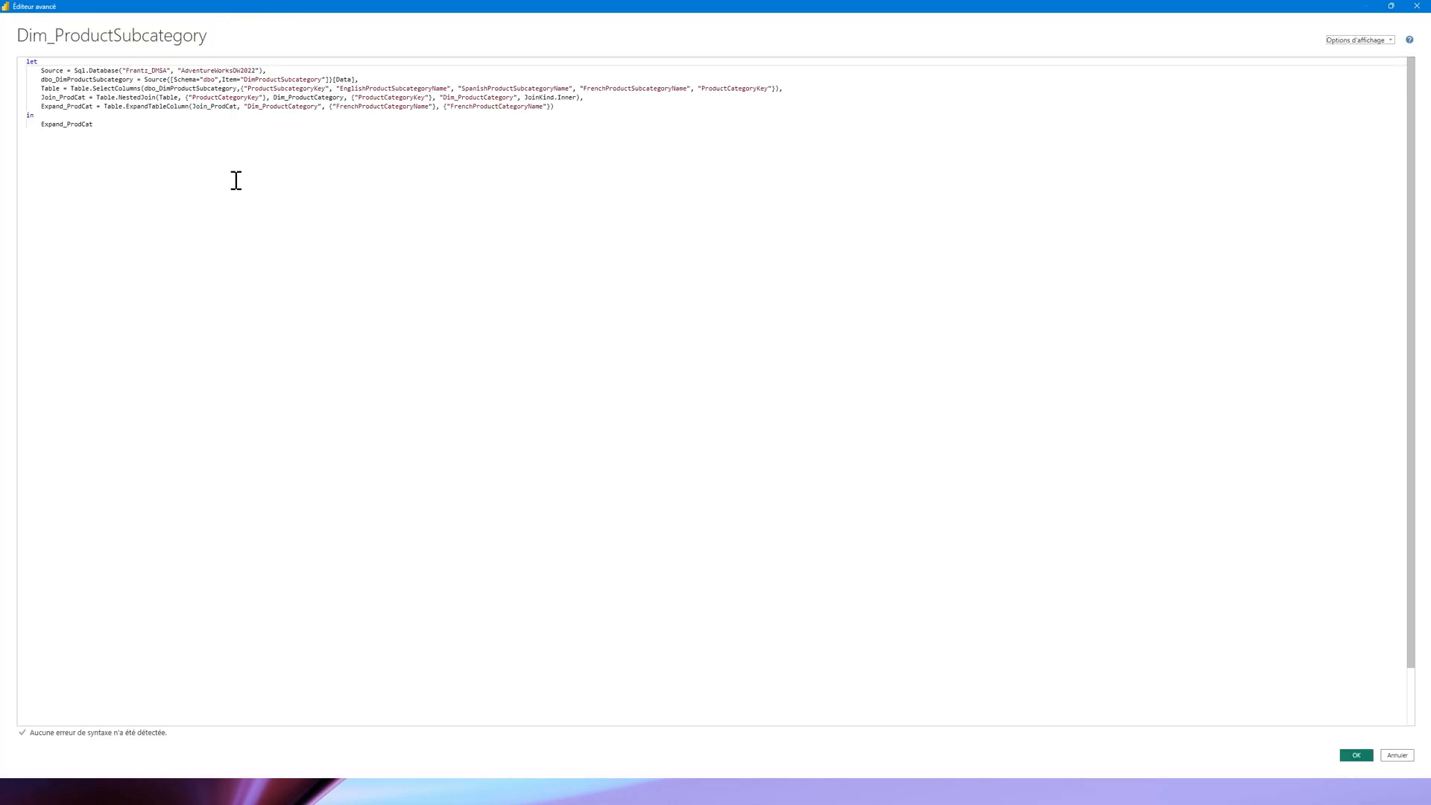
left_click(78, 100)
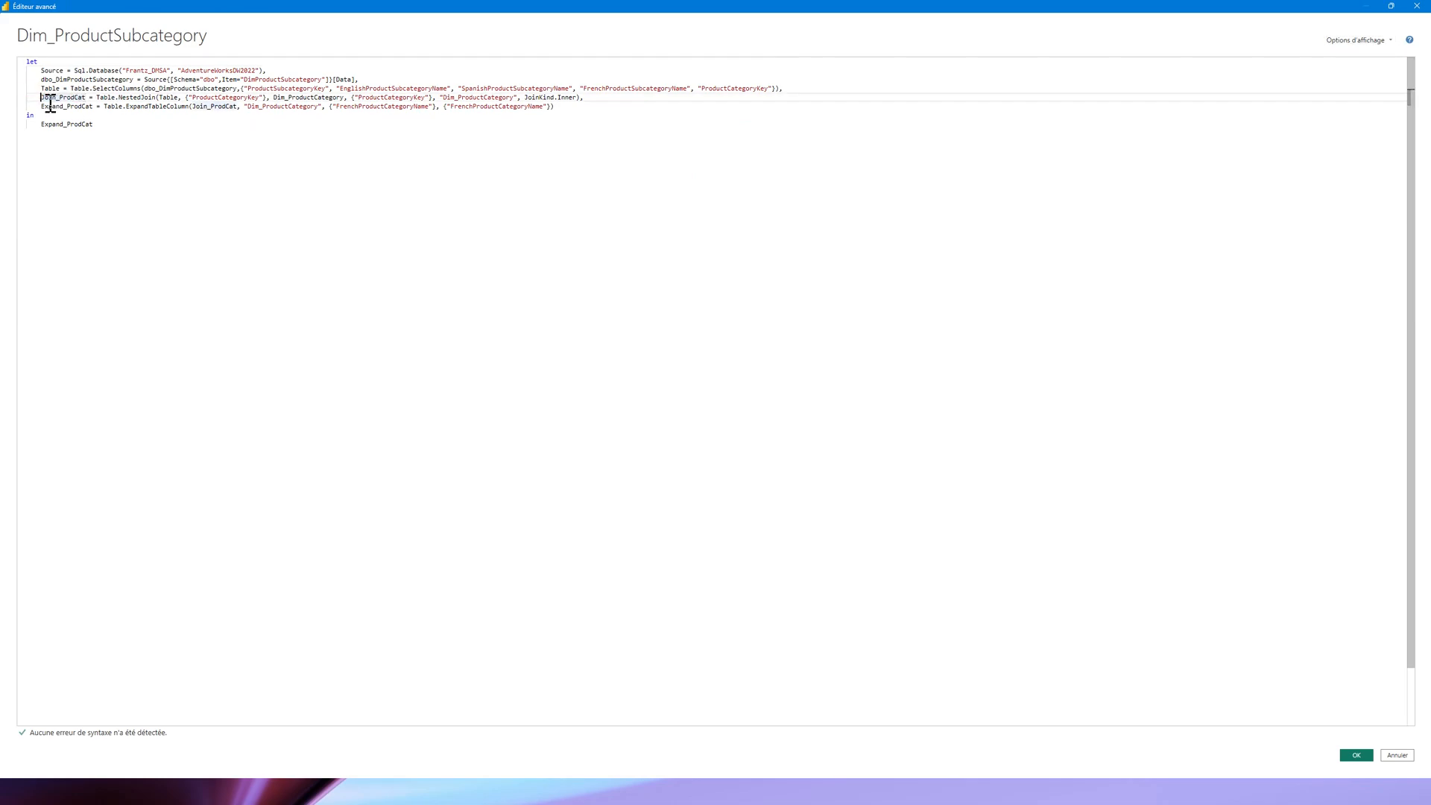
left_click_drag(42, 99, 89, 100)
left_click(89, 100)
left_click_drag(38, 95, 89, 104)
left_click_drag(194, 109, 238, 112)
mouse_move(40, 111)
left_mouse_down()
mouse_move(101, 116)
mouse_move(102, 131)
mouse_move(39, 117)
left_mouse_up()
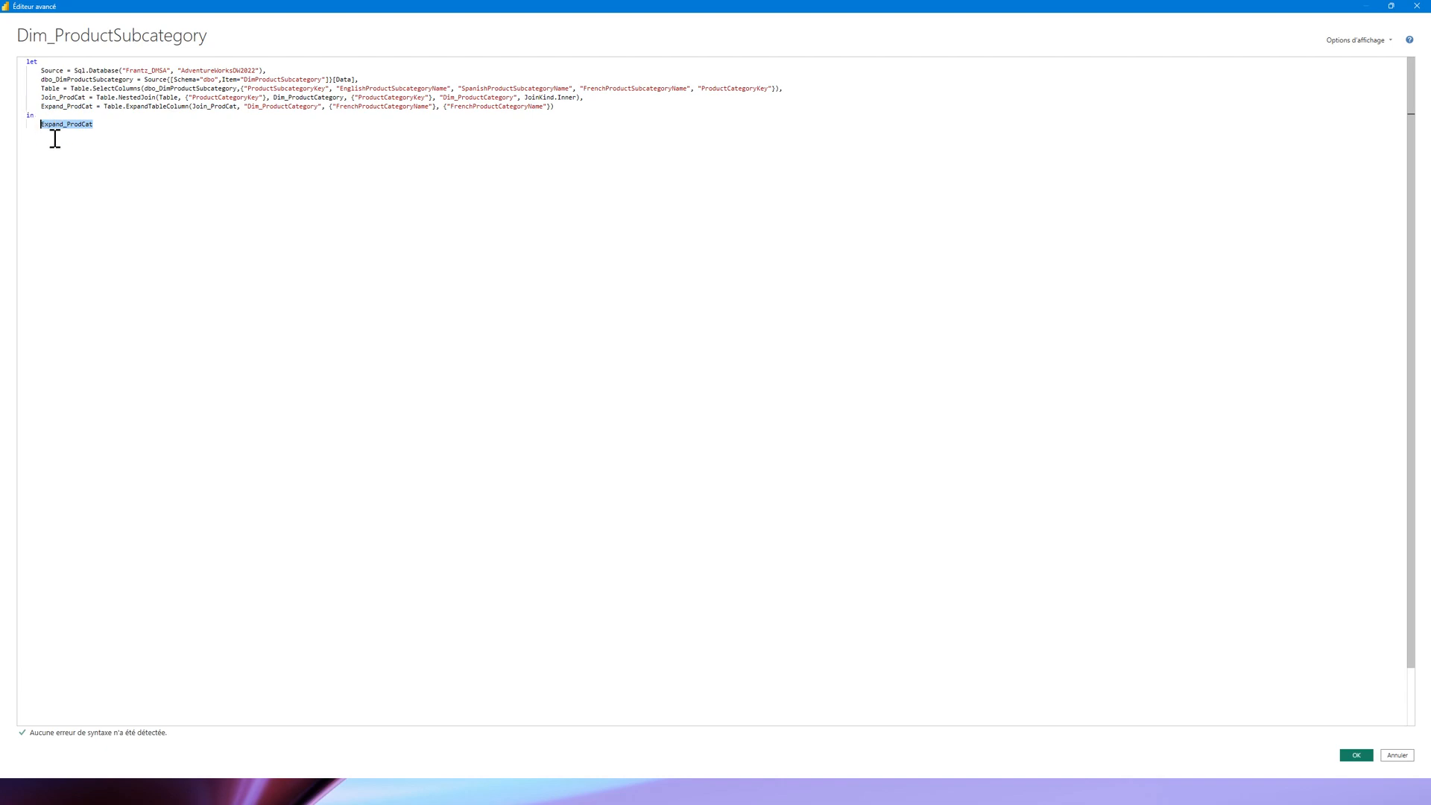
- Finish reviewing the final Expand_ProdCat reference in the M code and close the code view
left_click(113, 132)
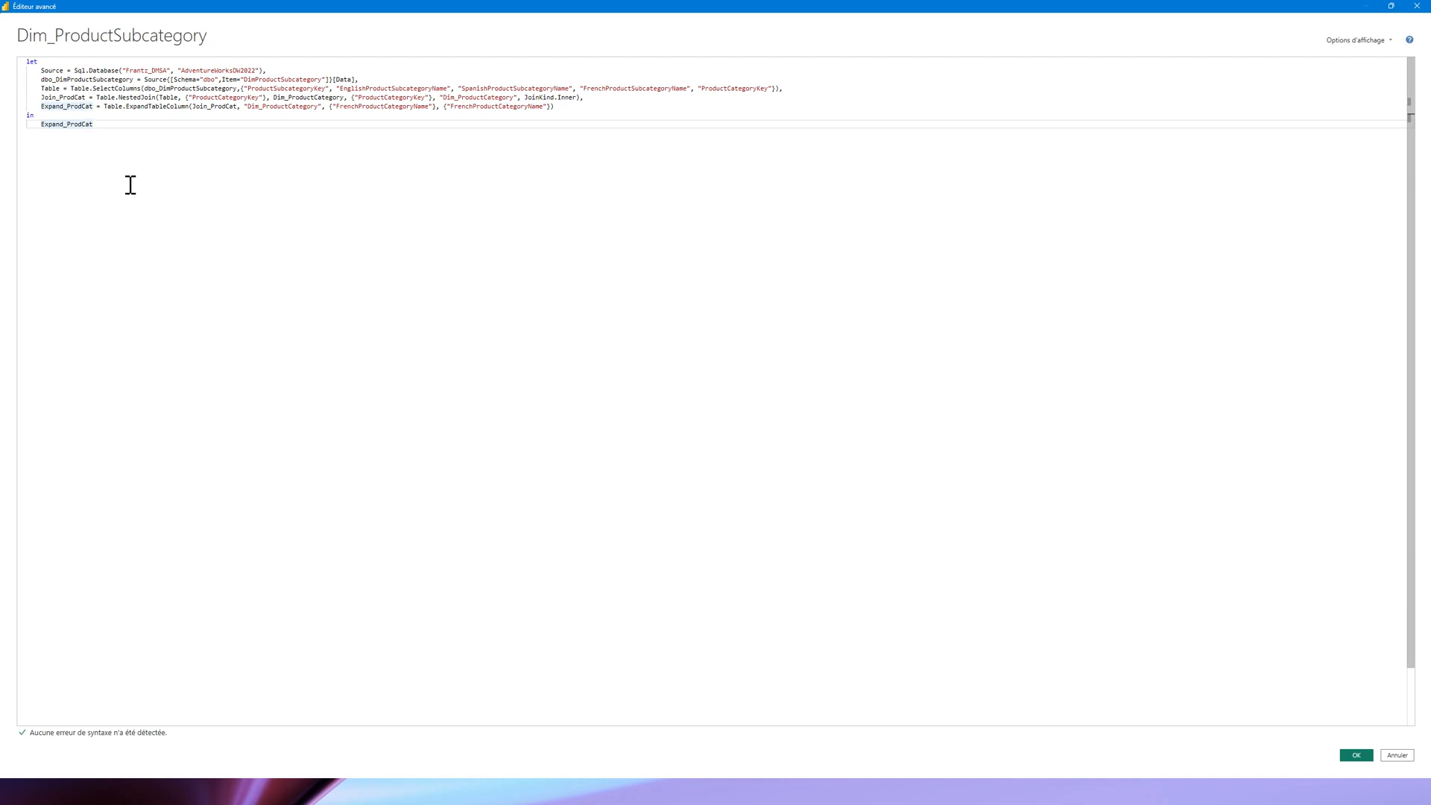
left_click(1366, 754)
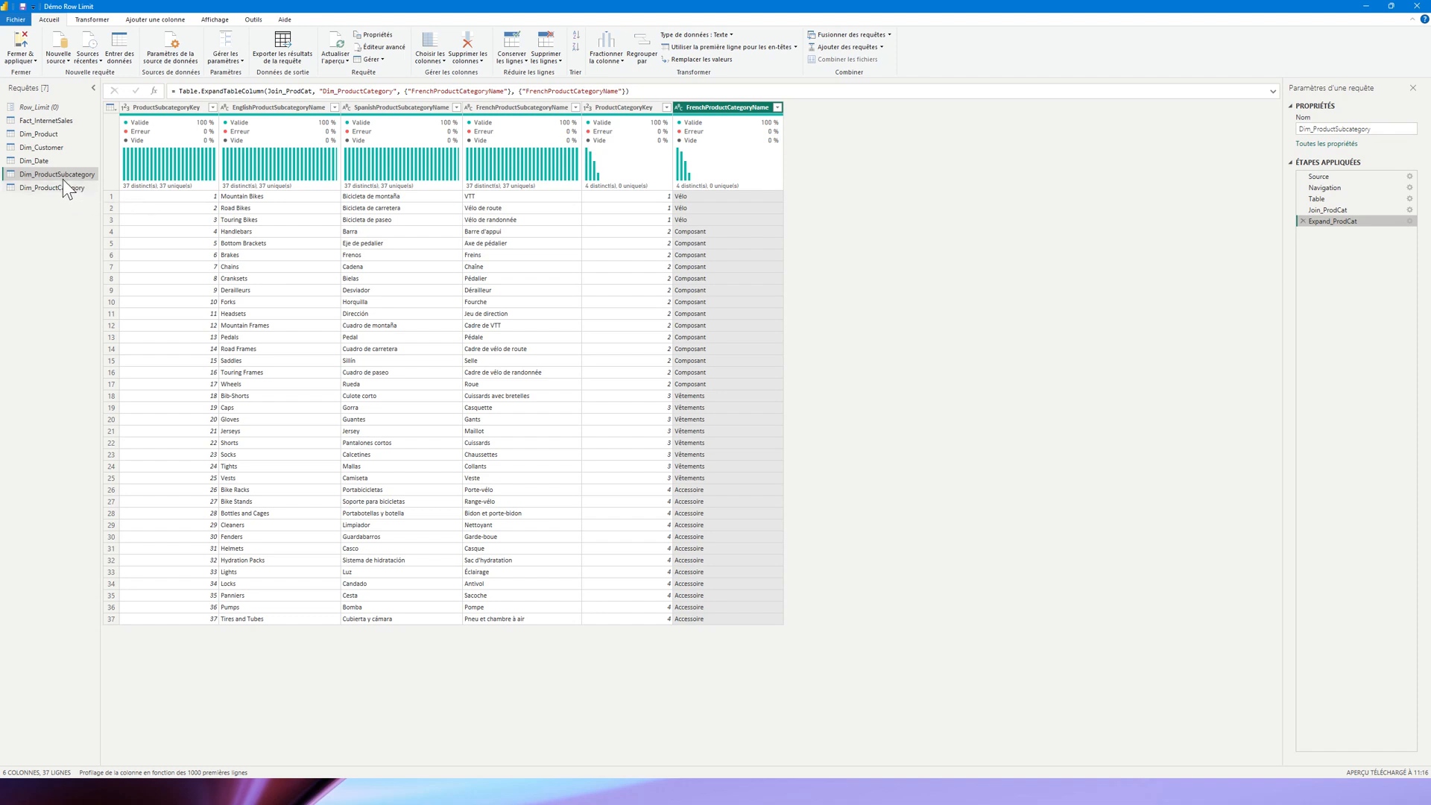
- Disable loading of the Dim_ProductCategory query into the report, accepting the possible data loss
mouse_move(450, 181)
left_click(53, 189)
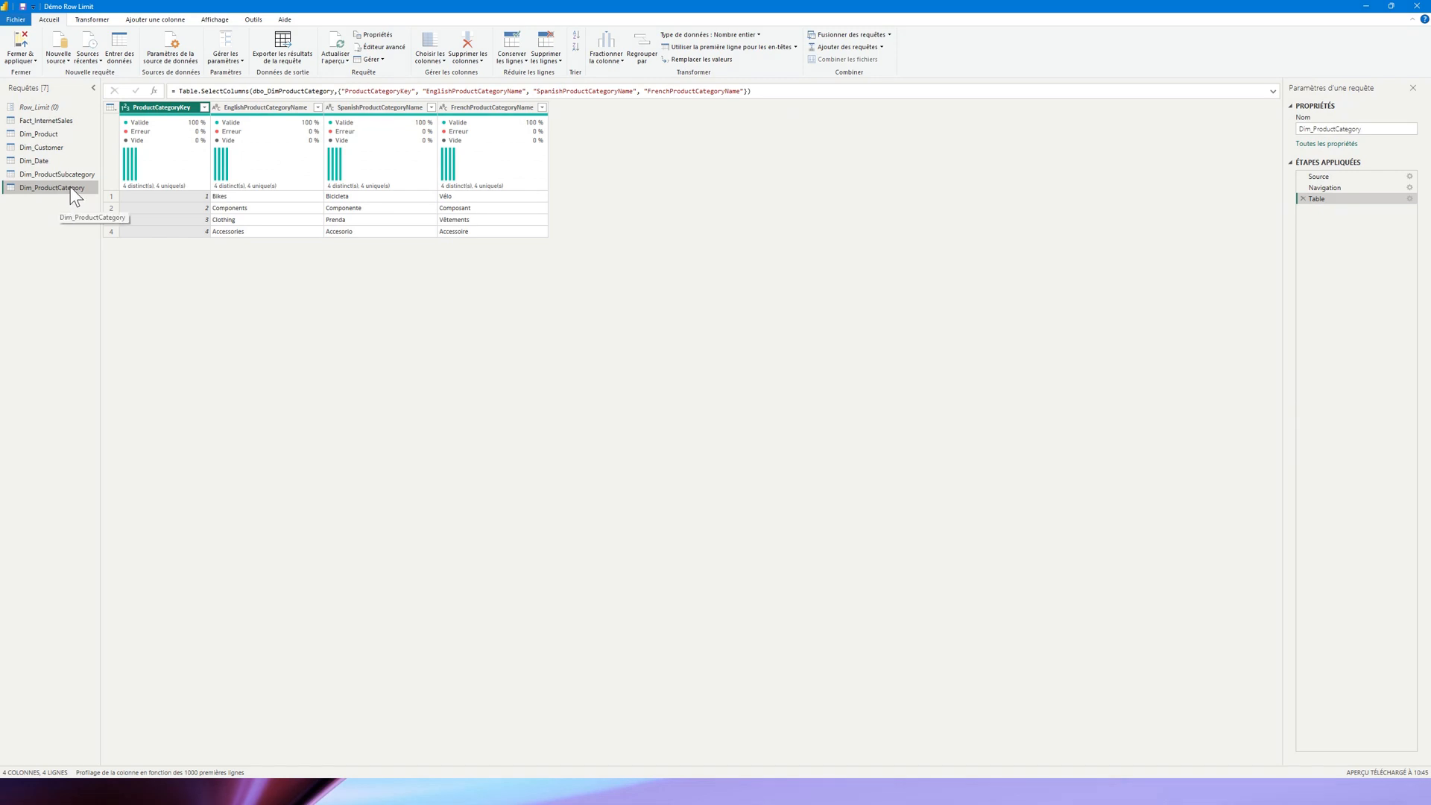
right_click(72, 187)
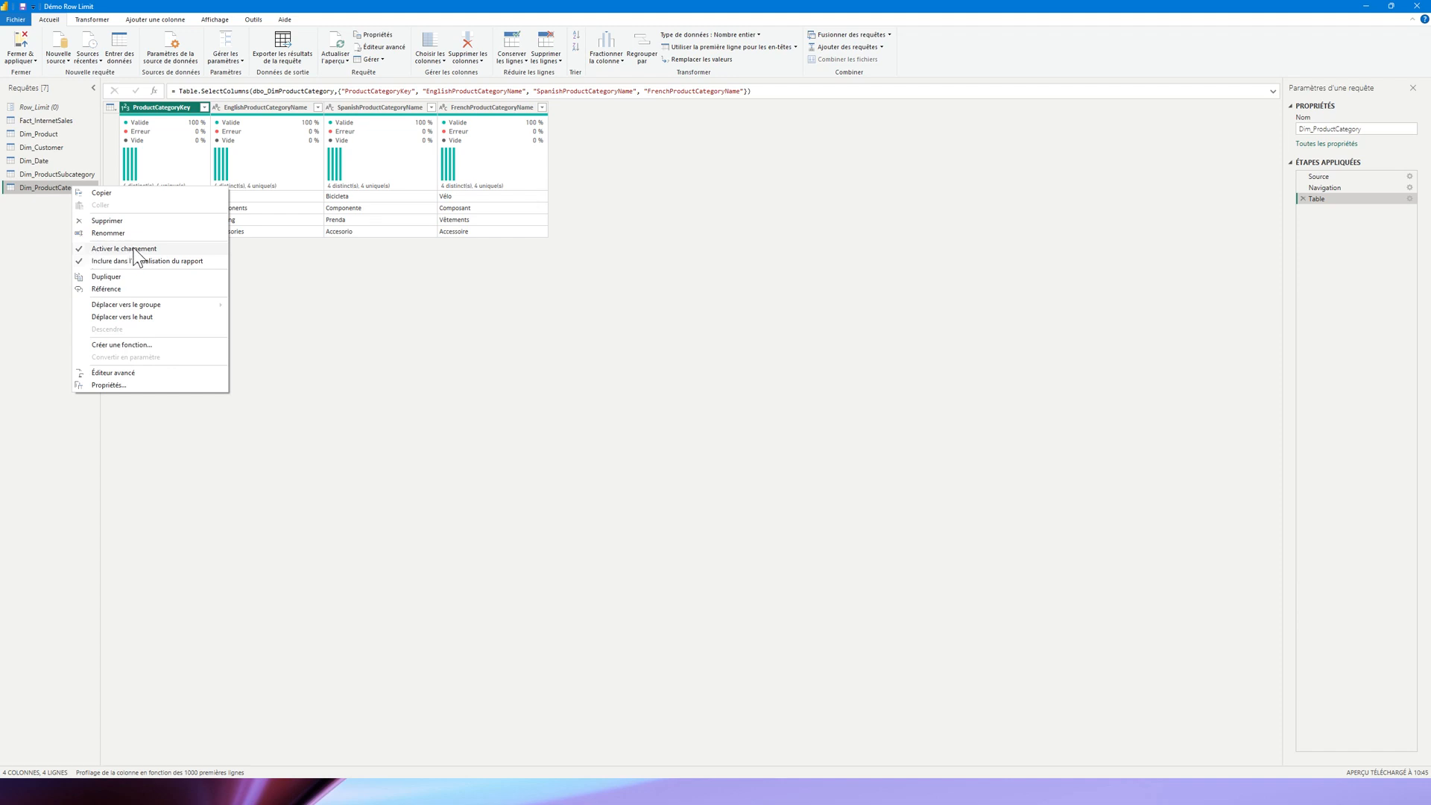
left_click(82, 252)
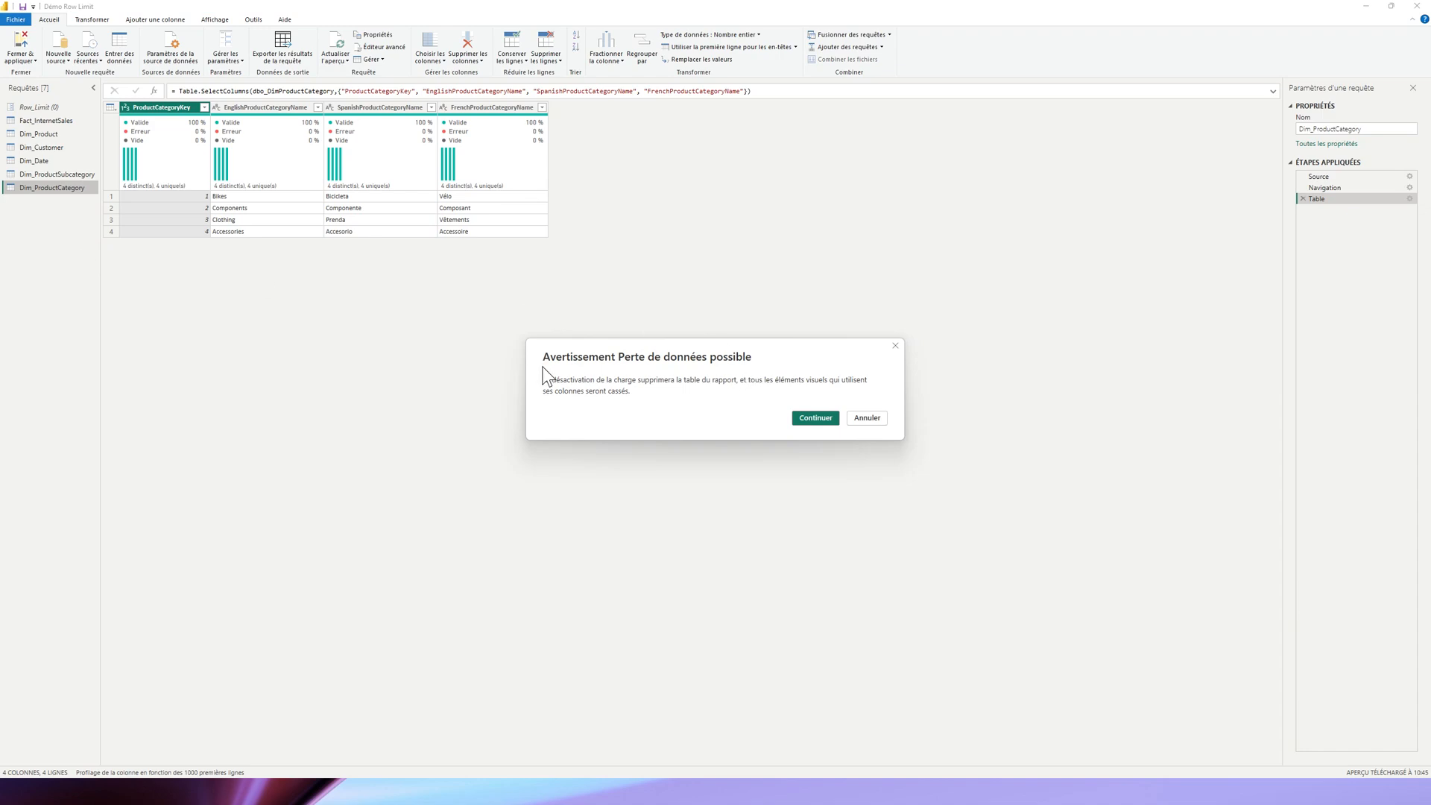
left_click(825, 417)
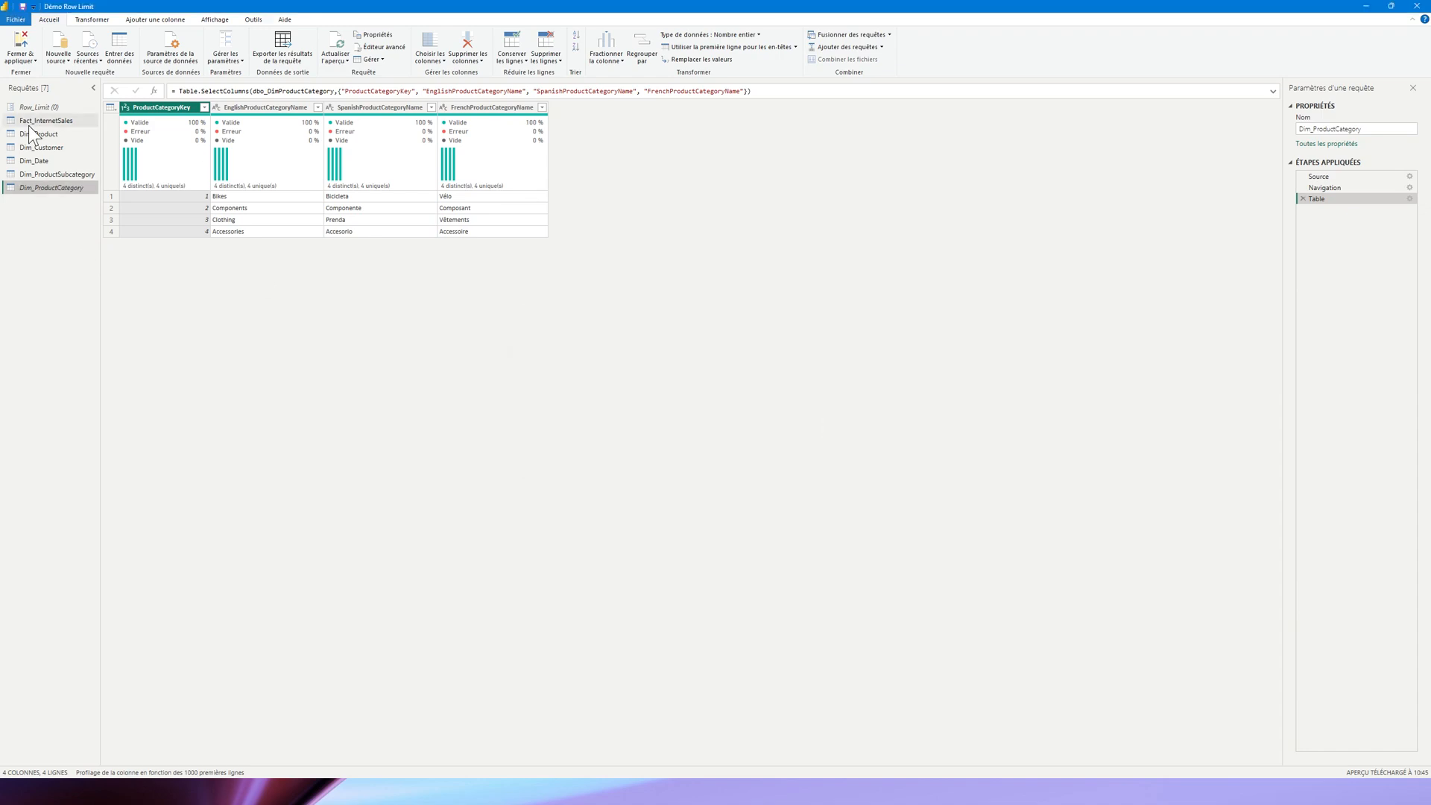
right_click(81, 190)
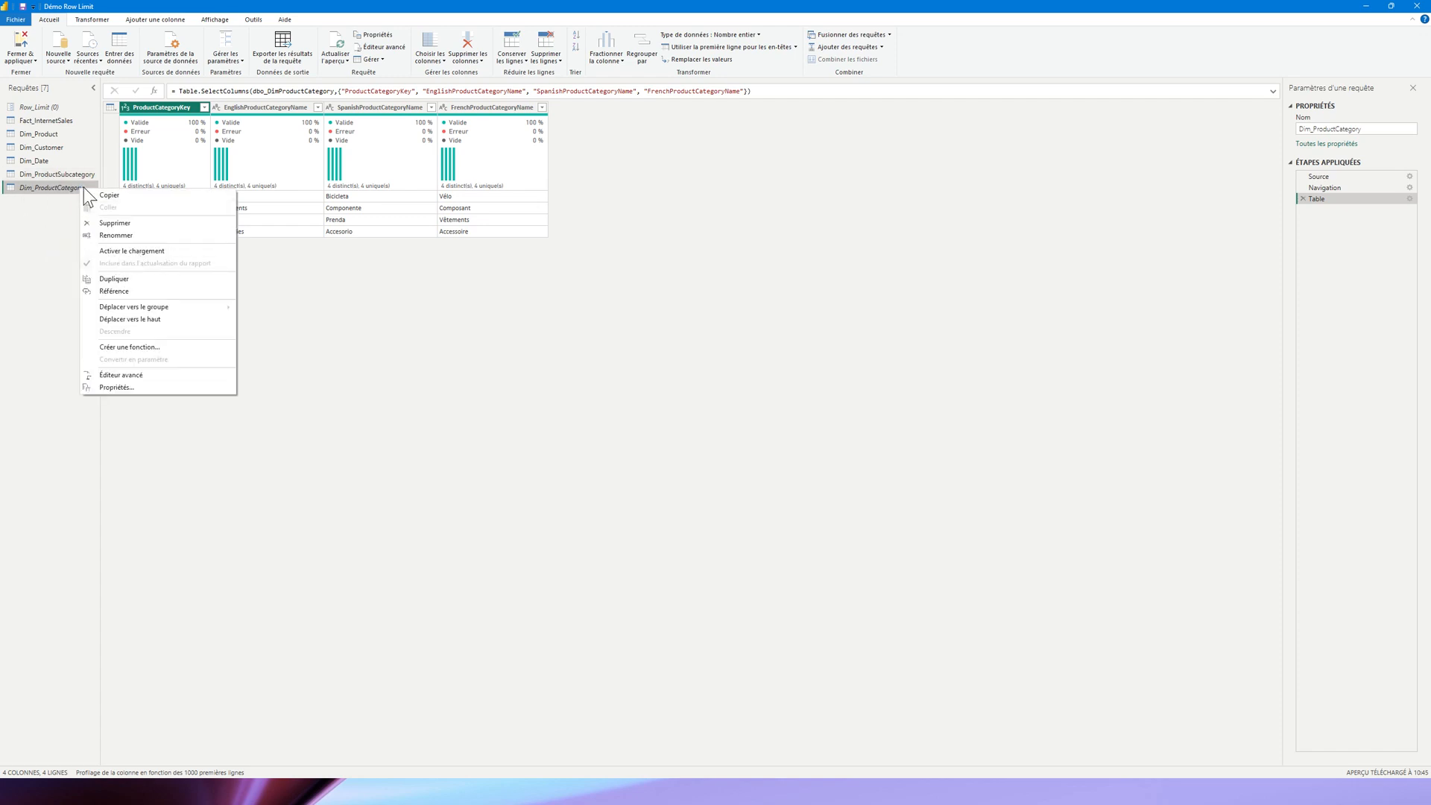
left_click(50, 186)
- Apply the query changes to the model and look over the Dim_ProductSubcategory table's fields in the diagram
left_click(21, 59)
left_click(38, 72)
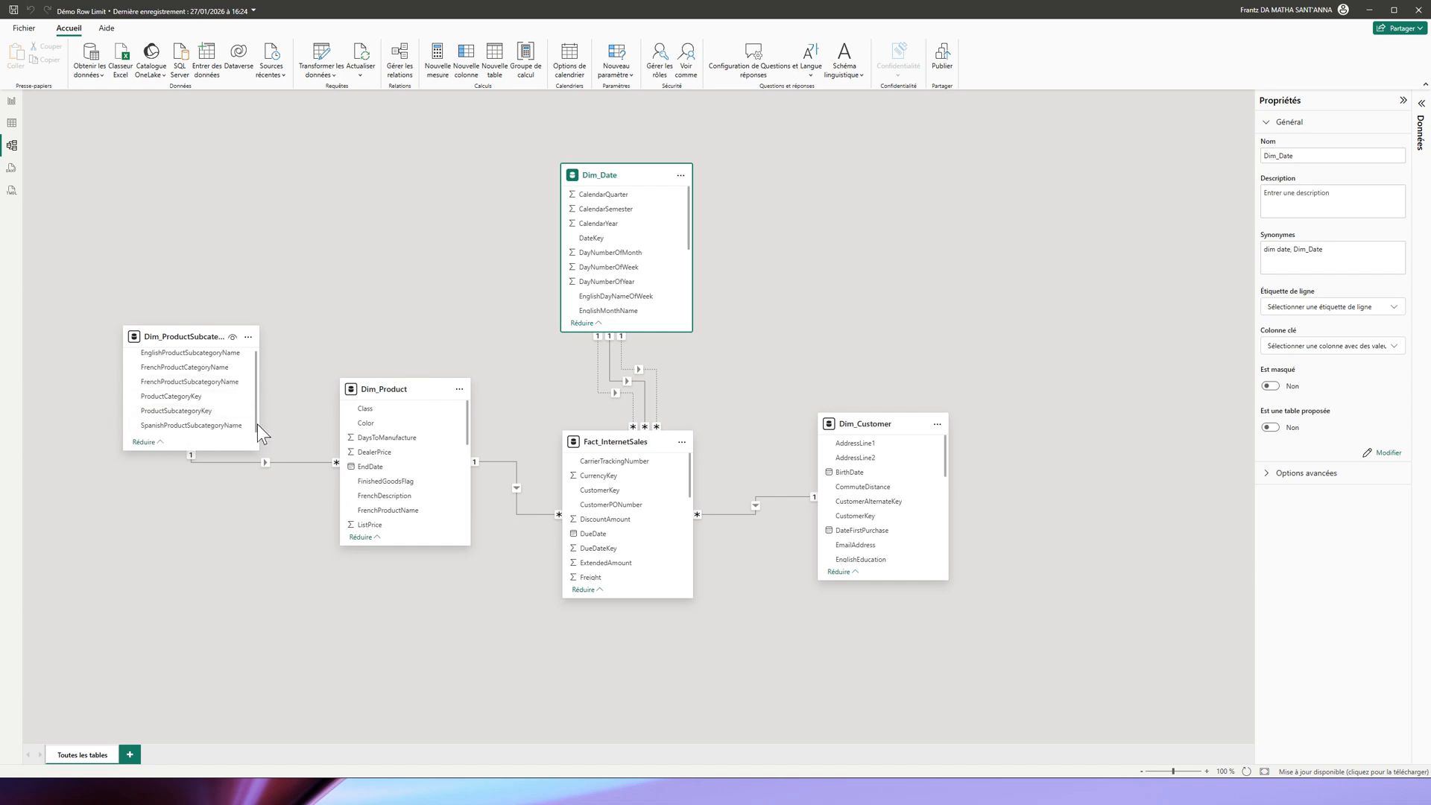
scroll(223, 406, "up", 1)
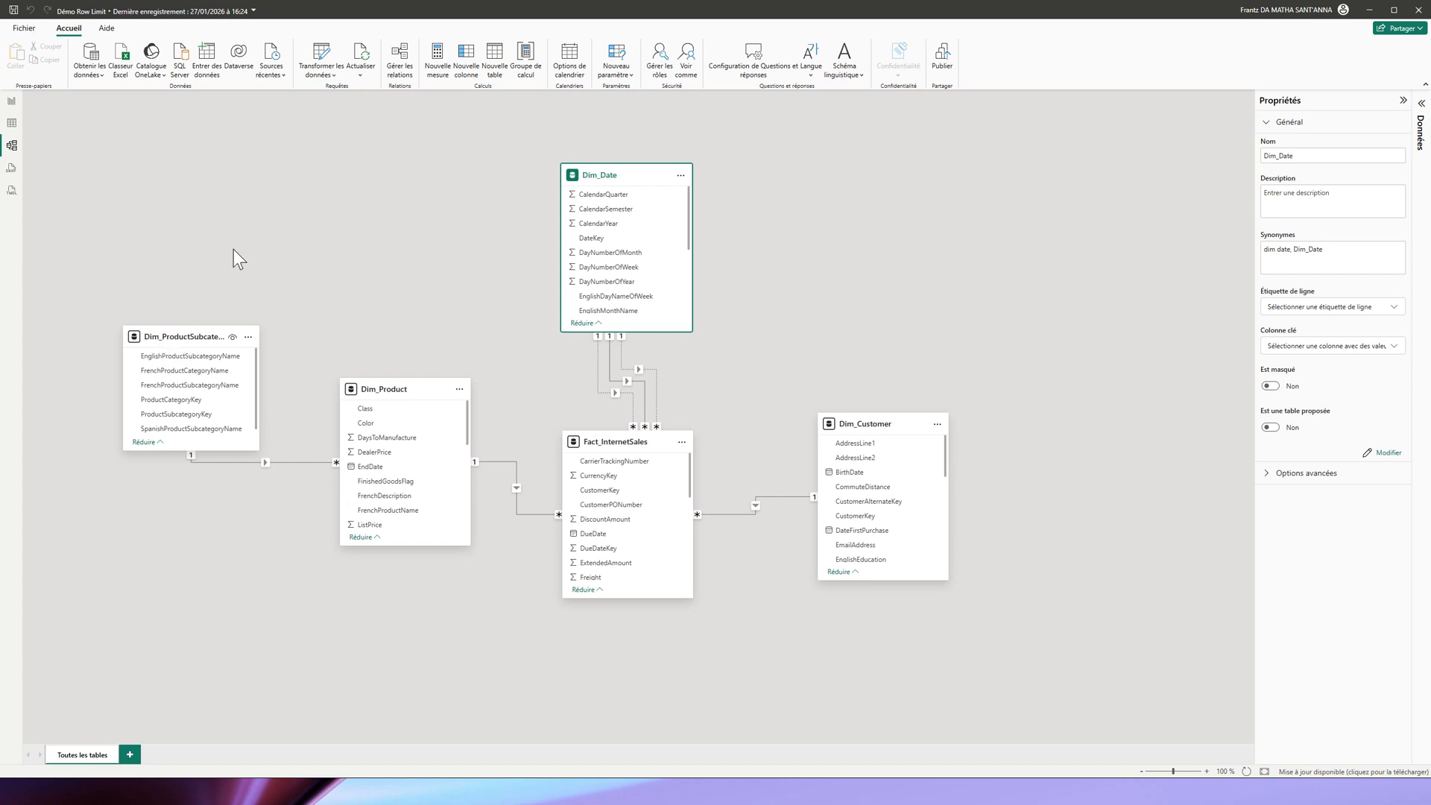
- Reopen the Power Query editor and select the ProductSubcategoryKey column of the Dim_Product query
left_click(324, 79)
left_click(350, 94)
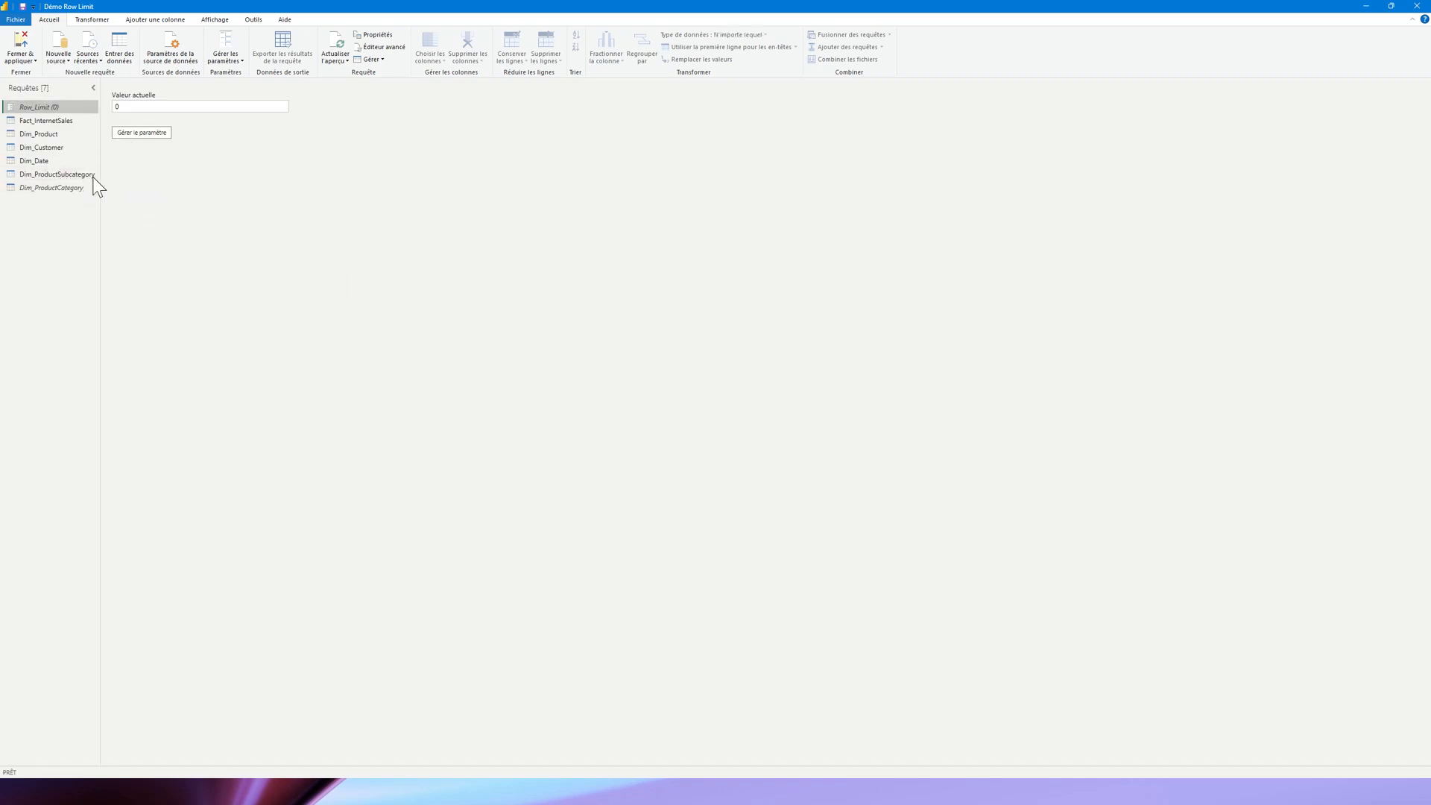
left_click(28, 135)
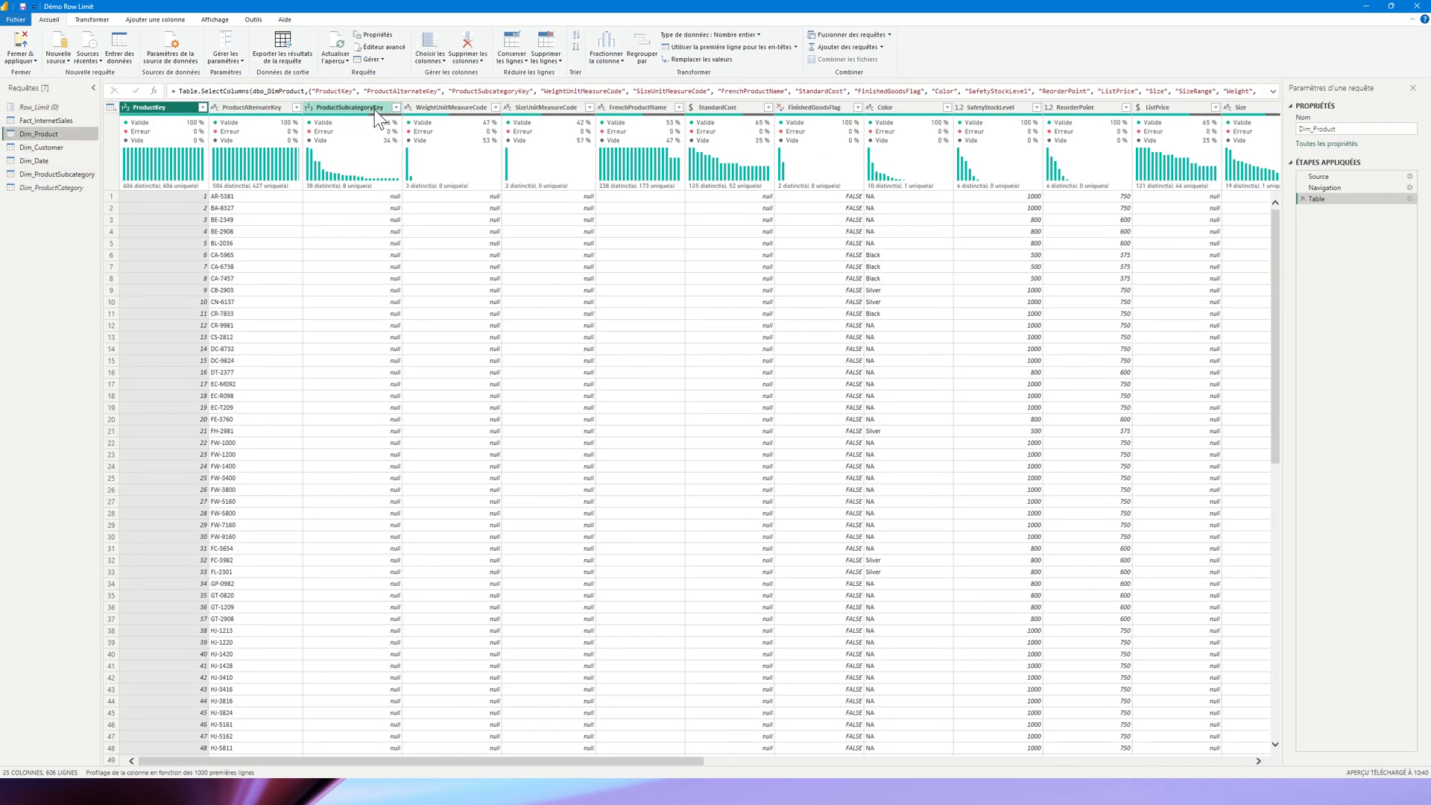
left_click(346, 110)
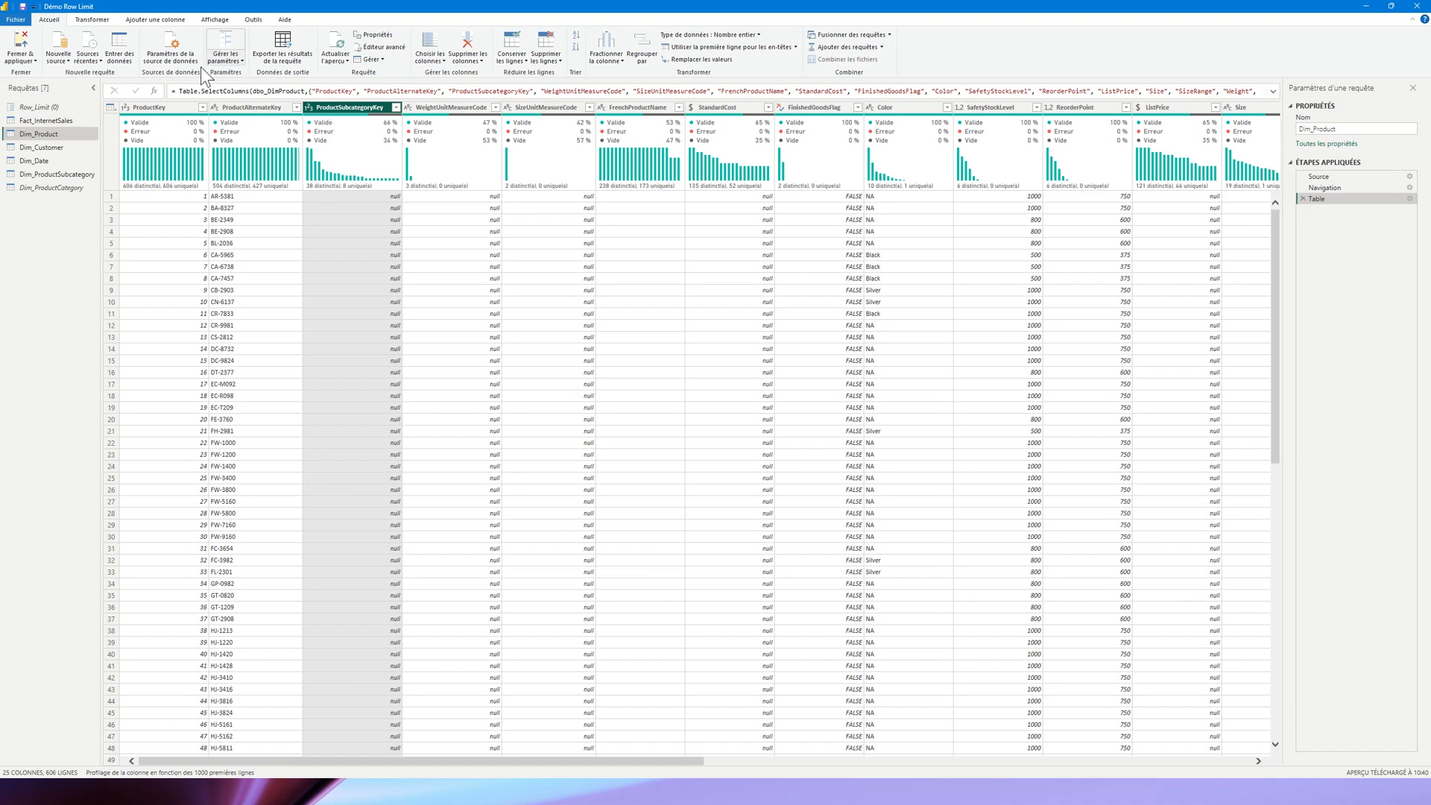
- Merge Dim_Product with Dim_ProductSubcategory on ProductSubcategoryKey in both tables, using a left outer join
left_click(890, 33)
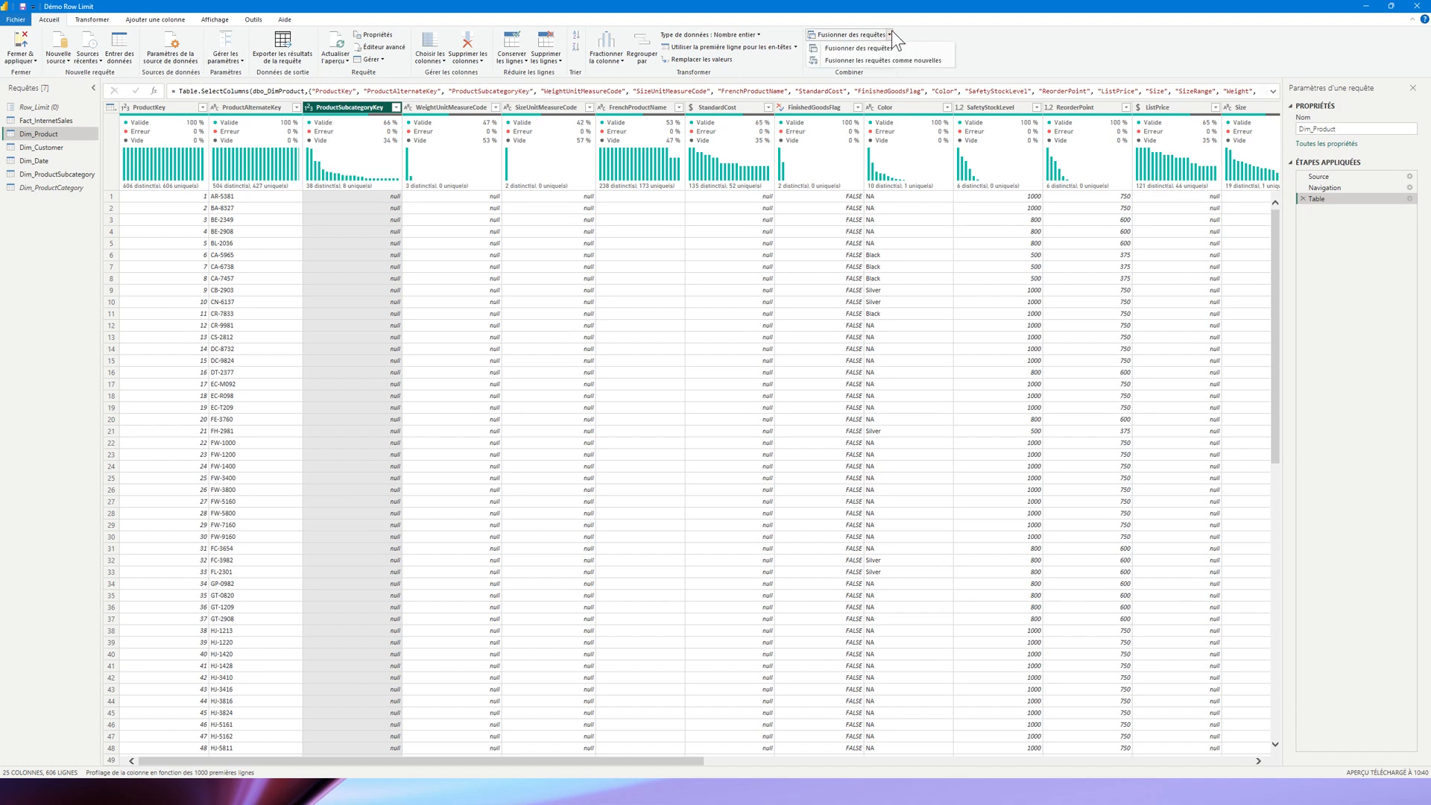
left_click(884, 49)
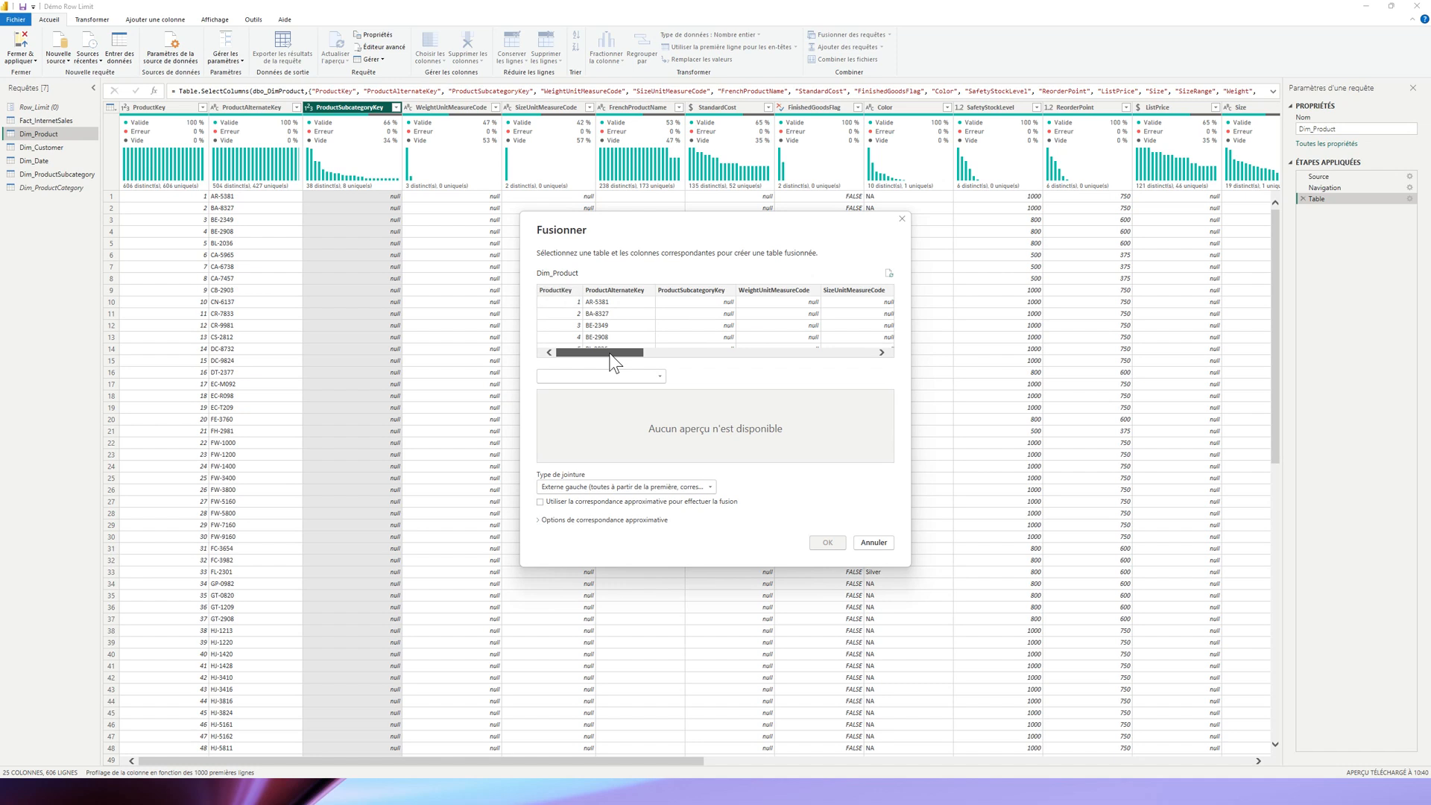
left_click_drag(610, 354, 612, 355)
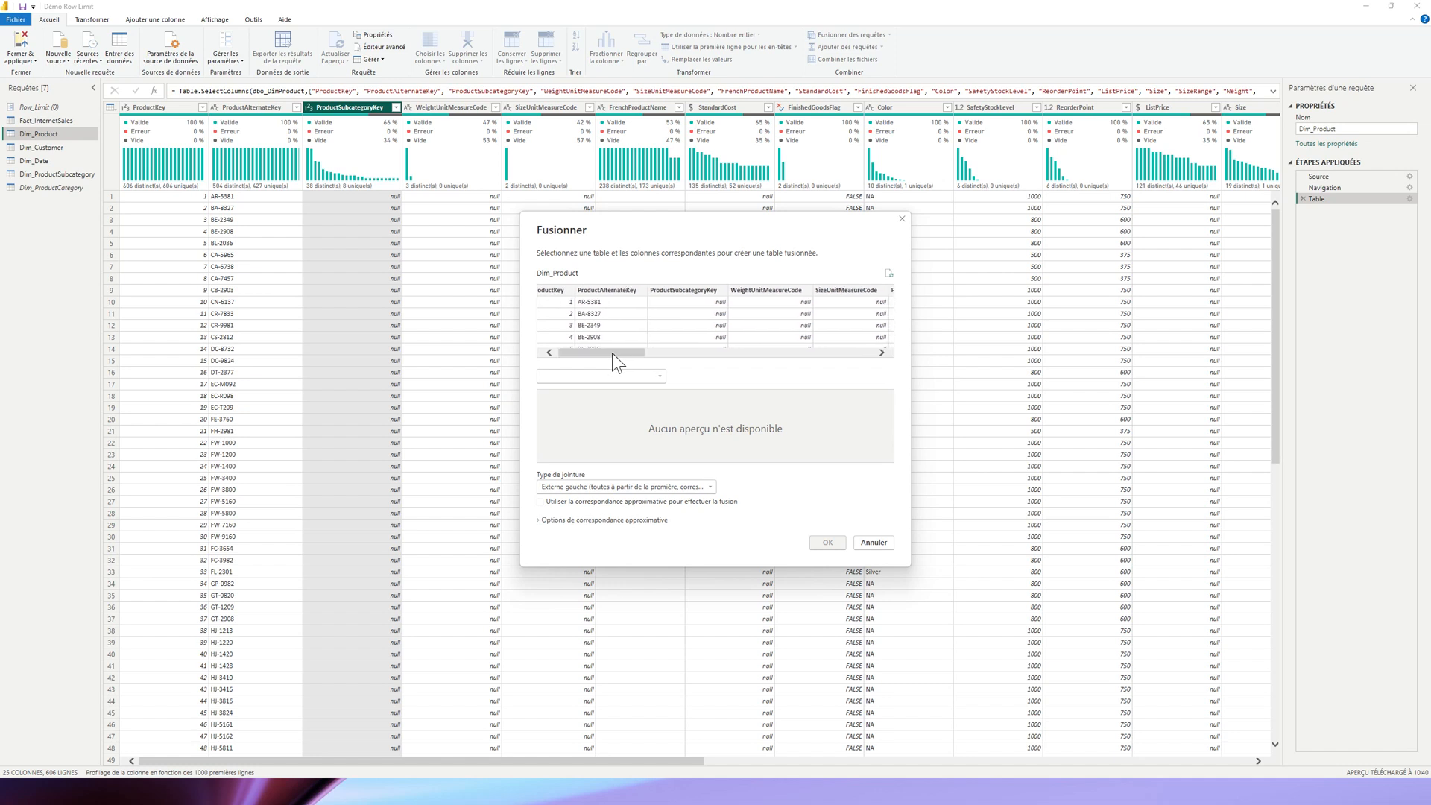
left_click(691, 290)
left_click(656, 376)
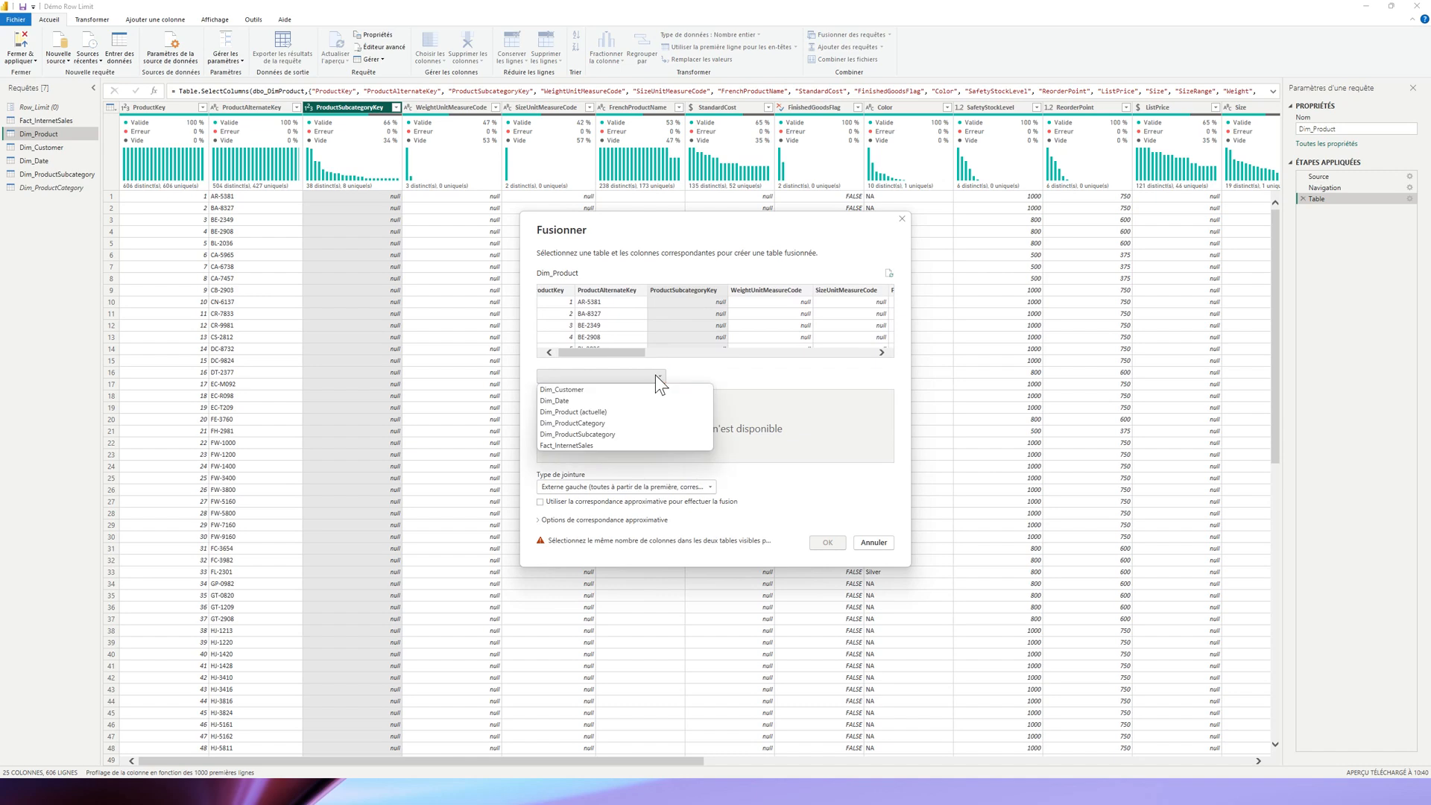
left_click(622, 435)
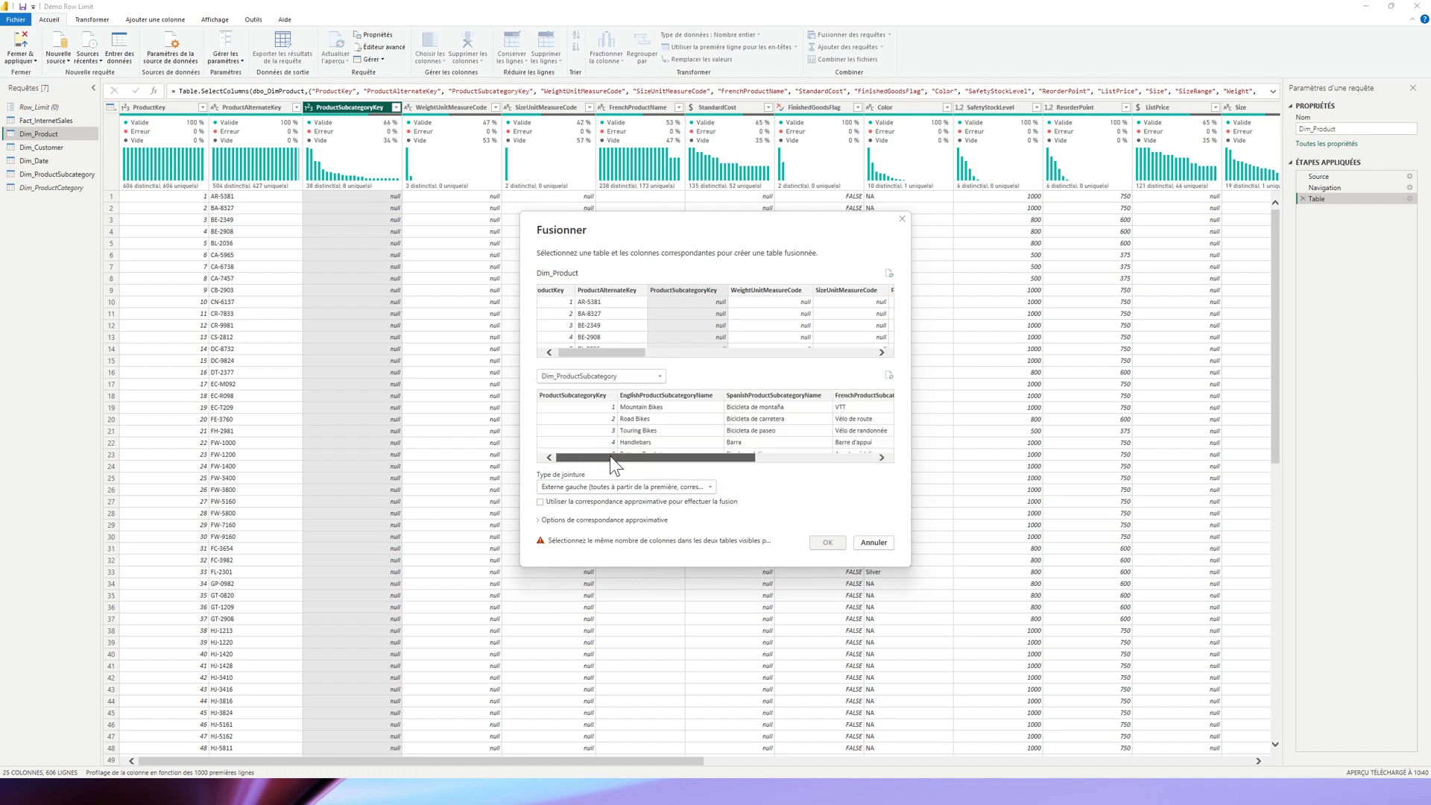
left_click(591, 396)
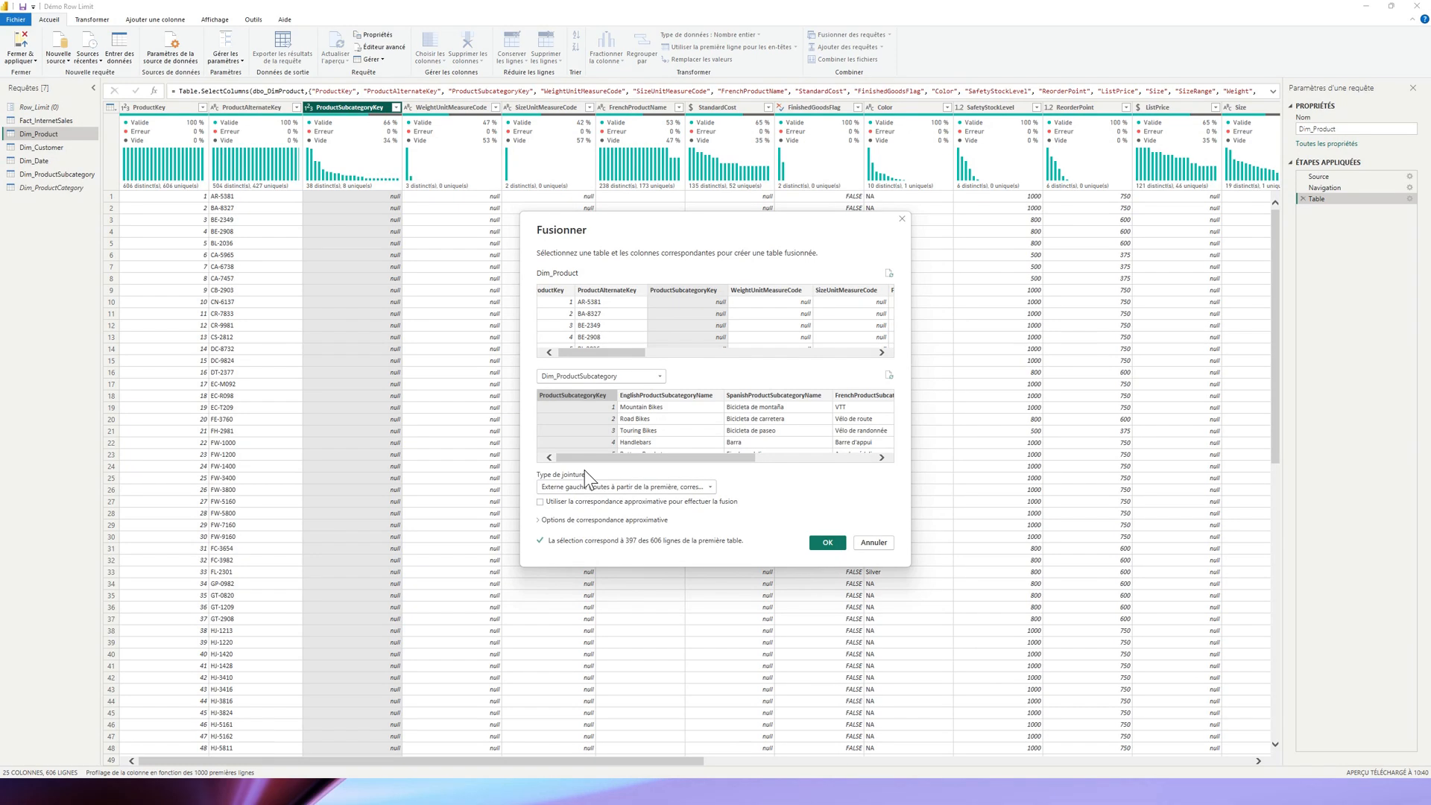
left_click_drag(633, 213, 611, 146)
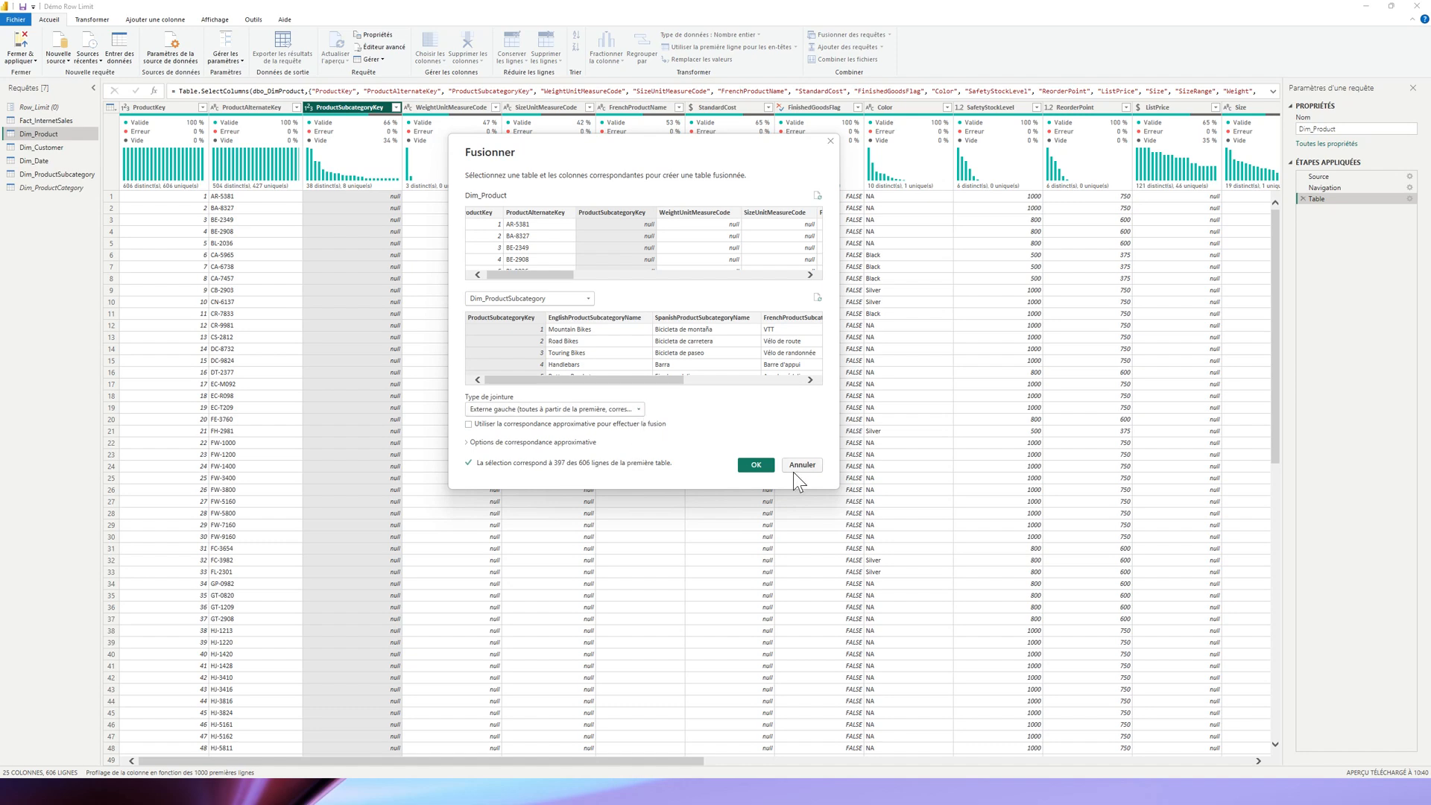
left_click(766, 468)
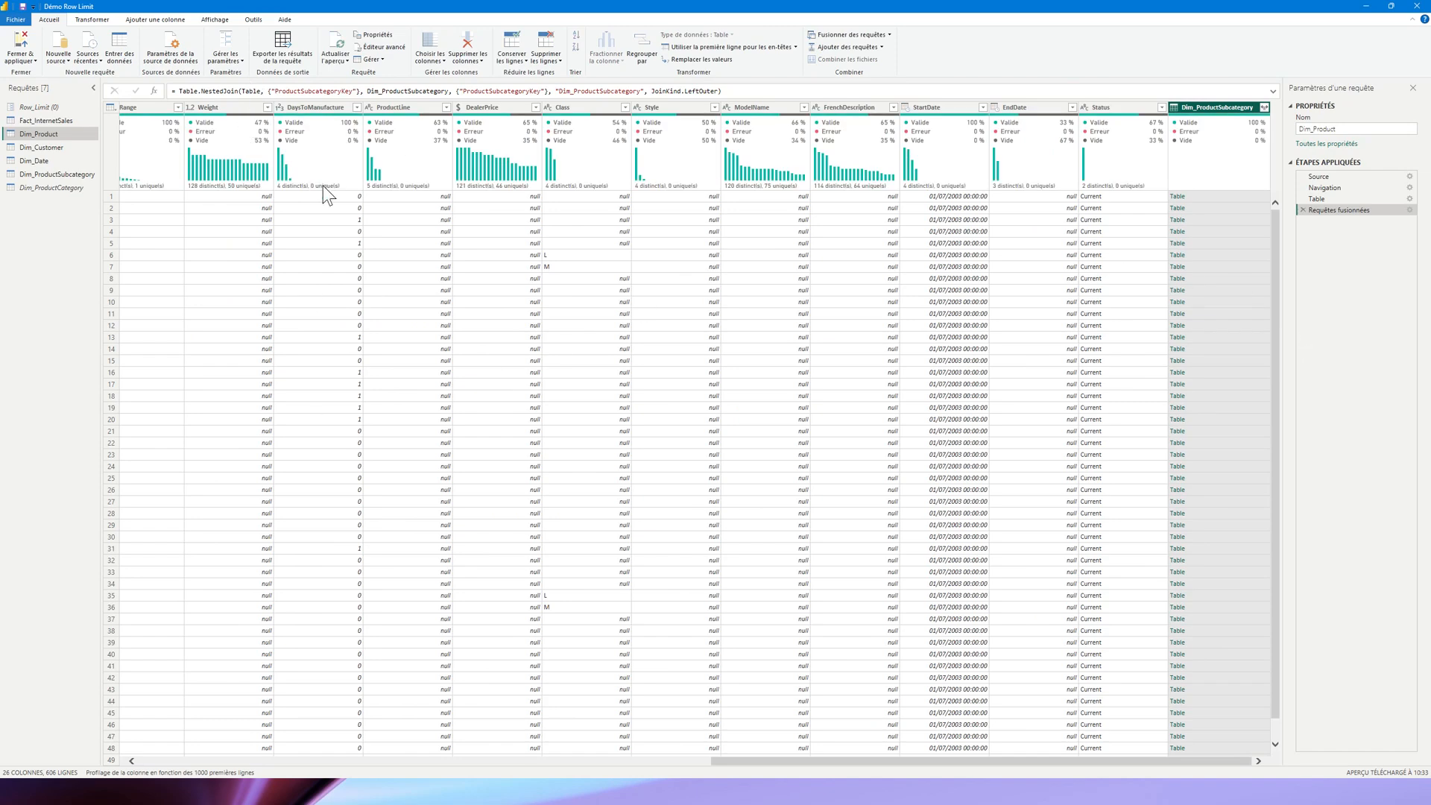
- Change the join type of Dim_Product's "Requêtes fusionnées" step to inner, keeping only matching rows
left_click_drag(775, 761, 148, 776)
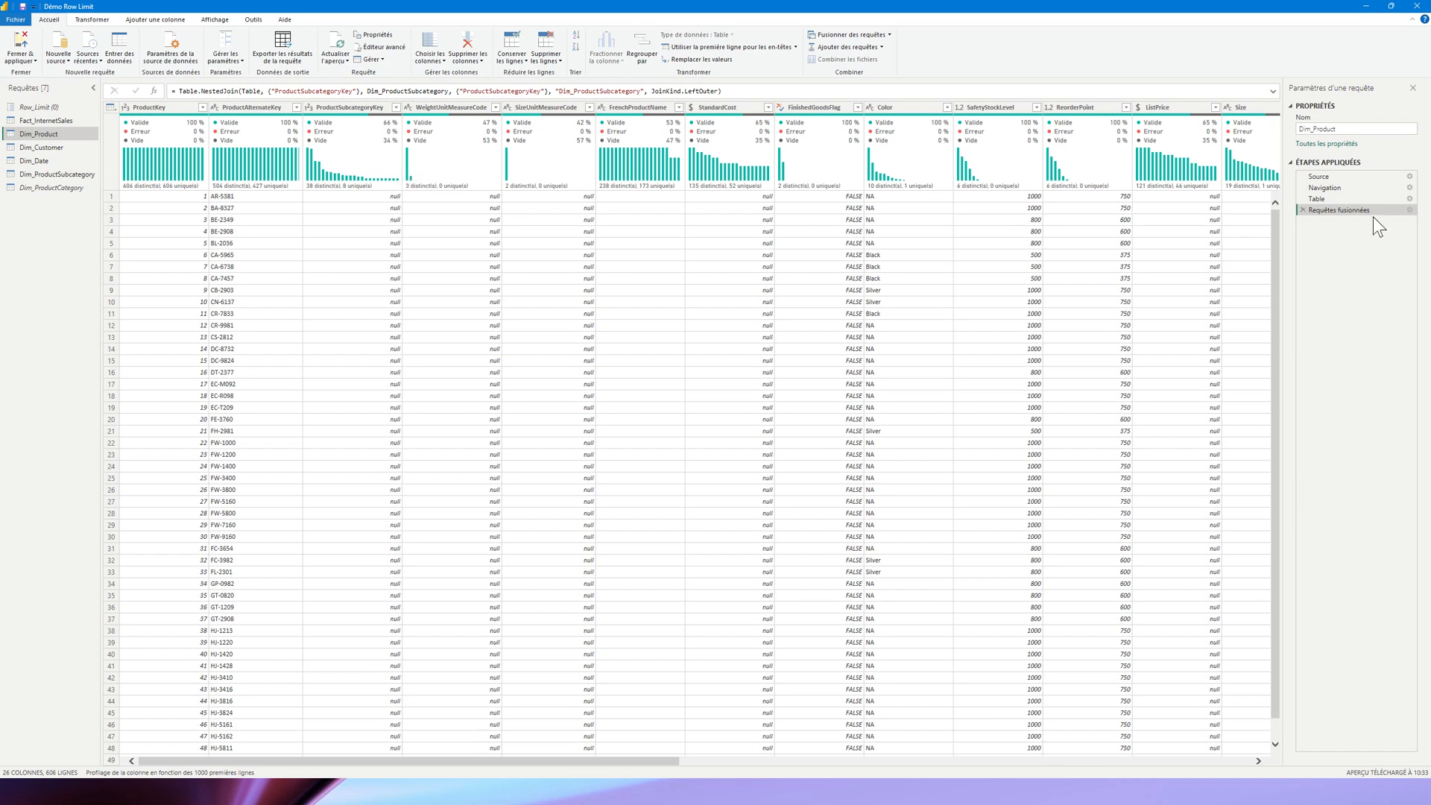
left_click(1409, 209)
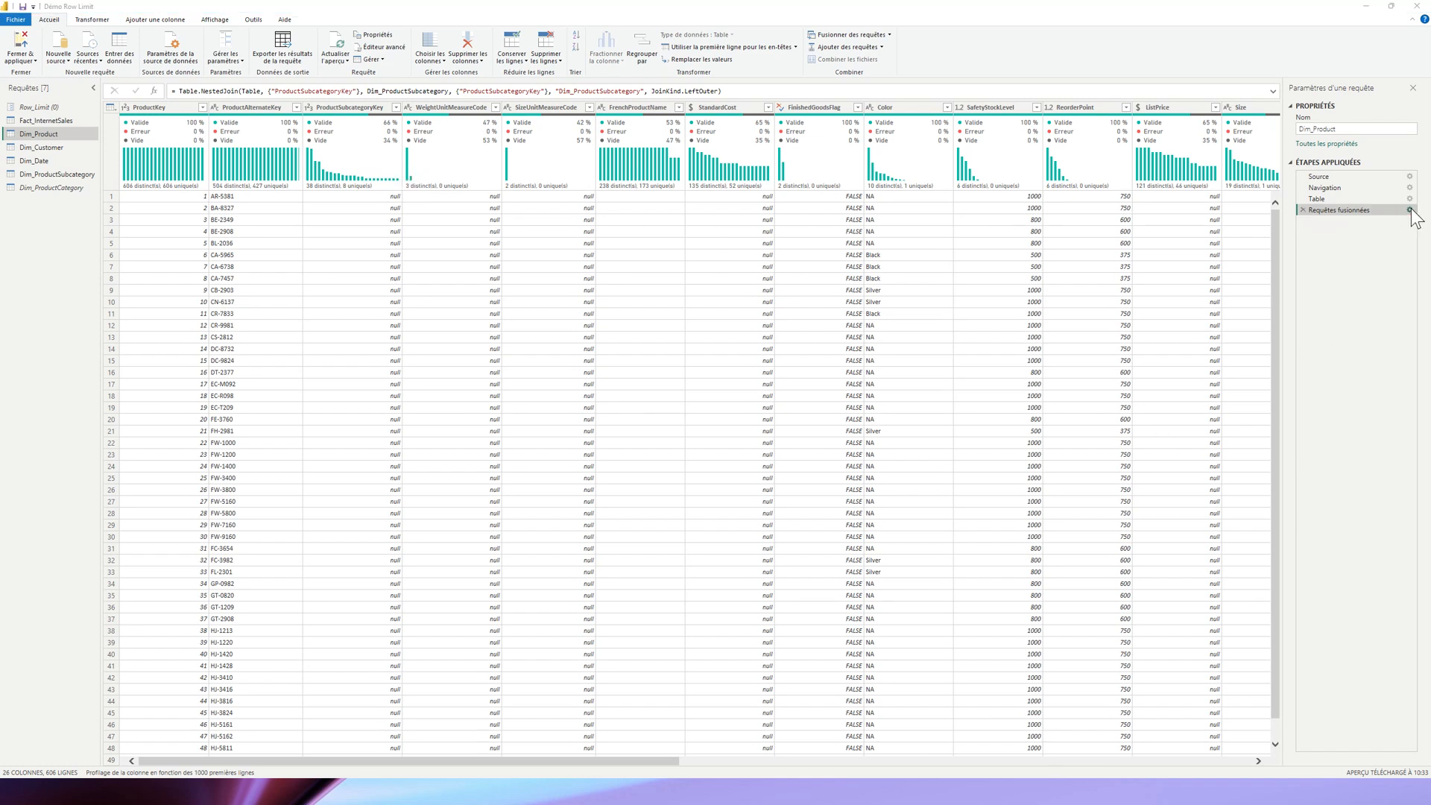
left_click(710, 489)
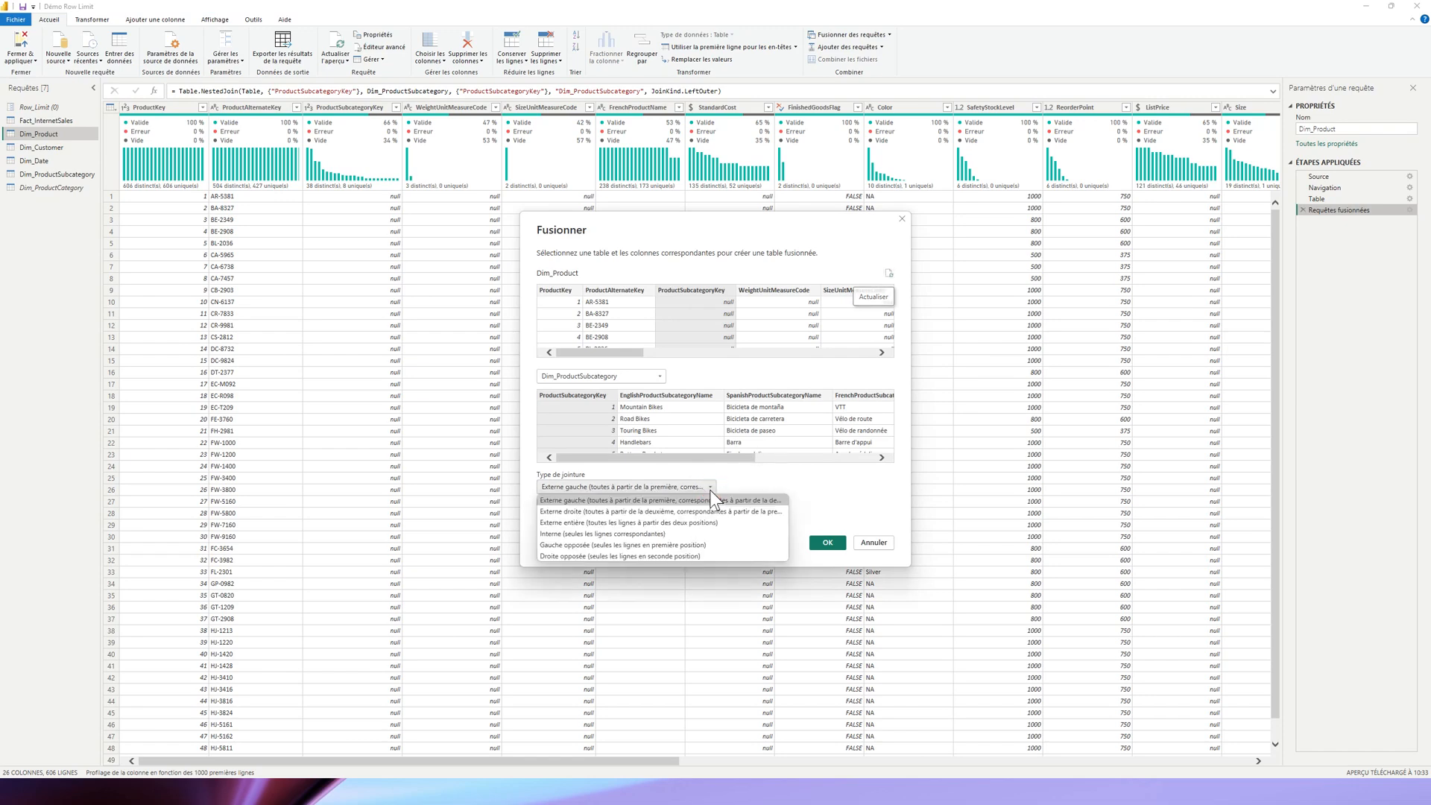
left_click(630, 535)
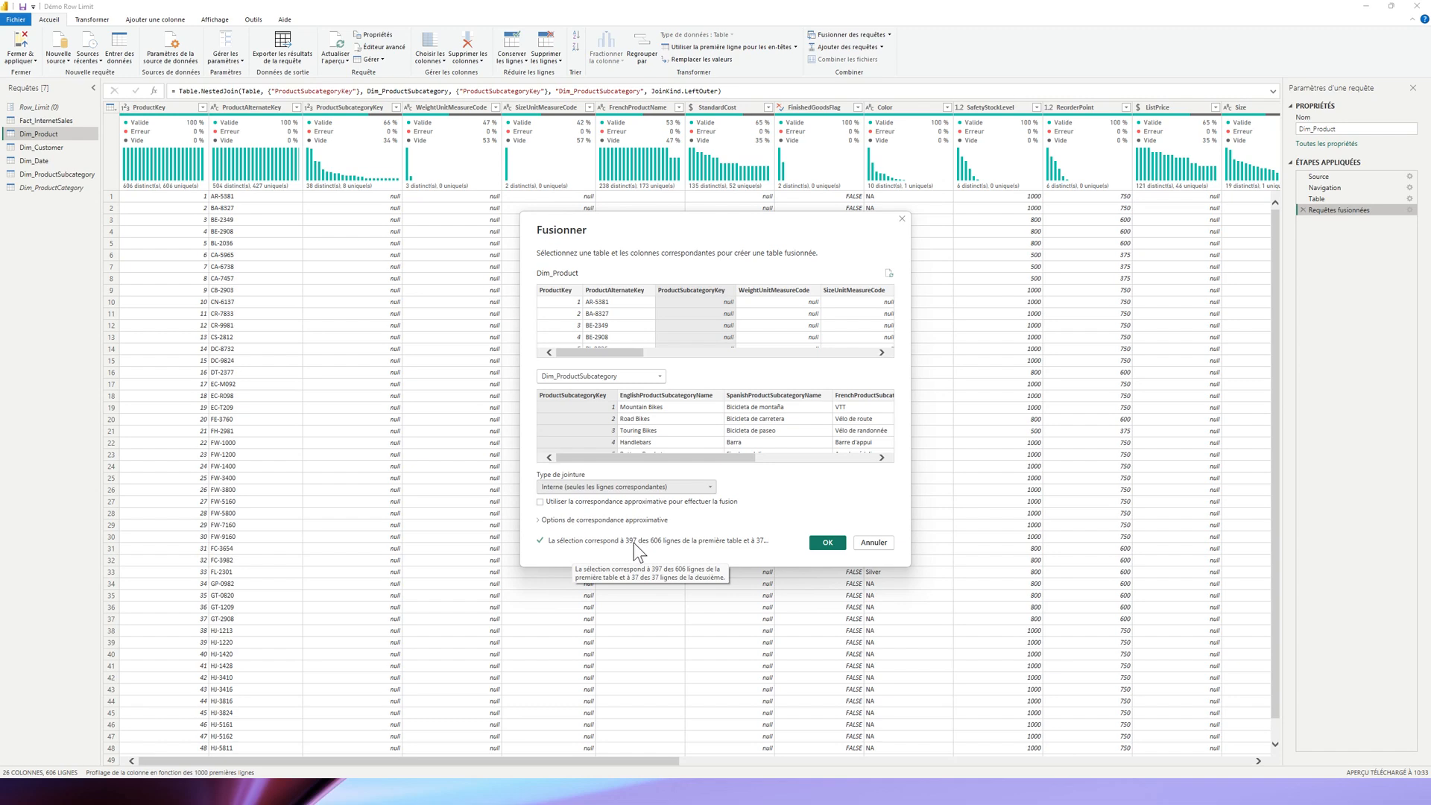
left_click(829, 541)
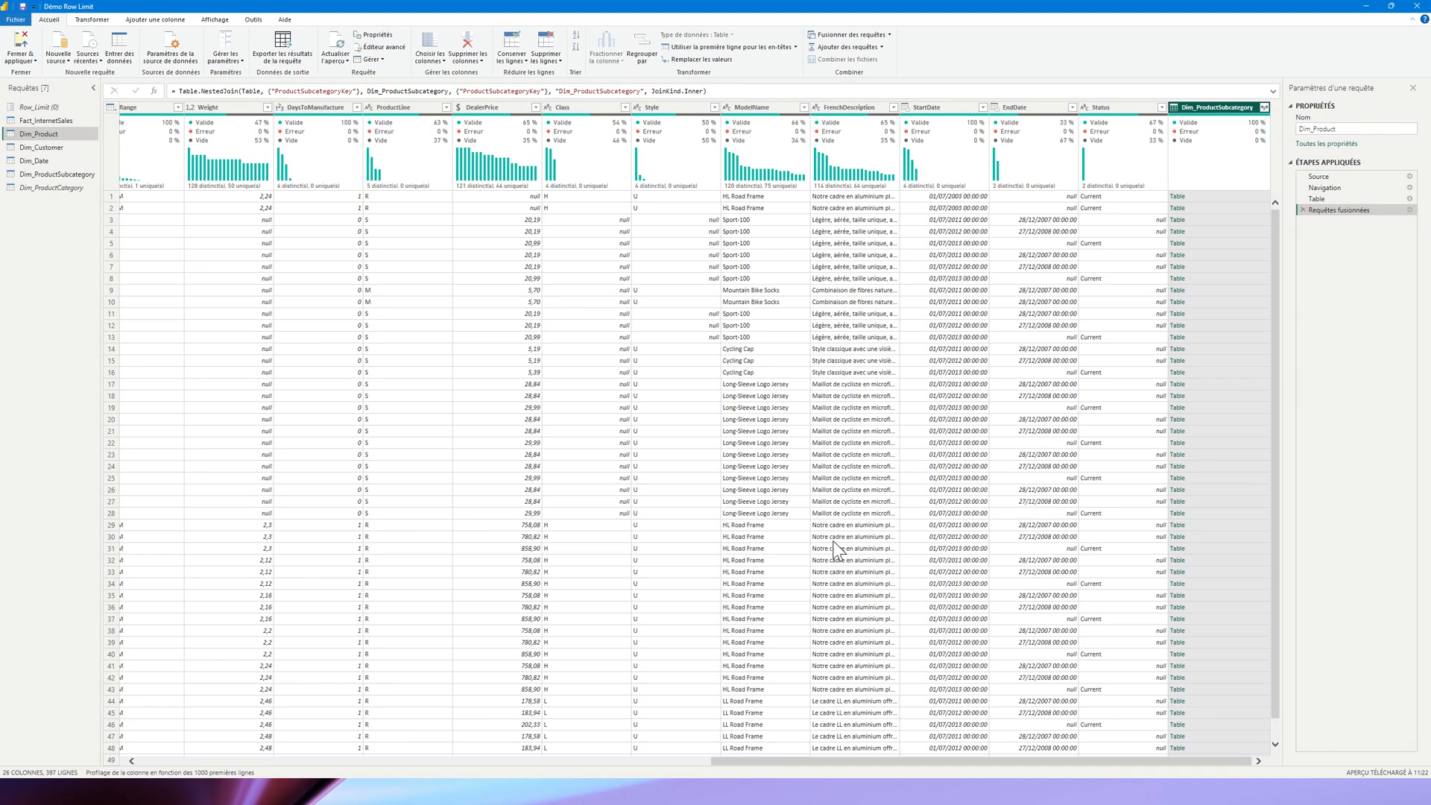
- Examine the values in Dim_Product's ProductSubcategoryKey column and its filter list for nulls
left_click_drag(959, 763, 363, 760)
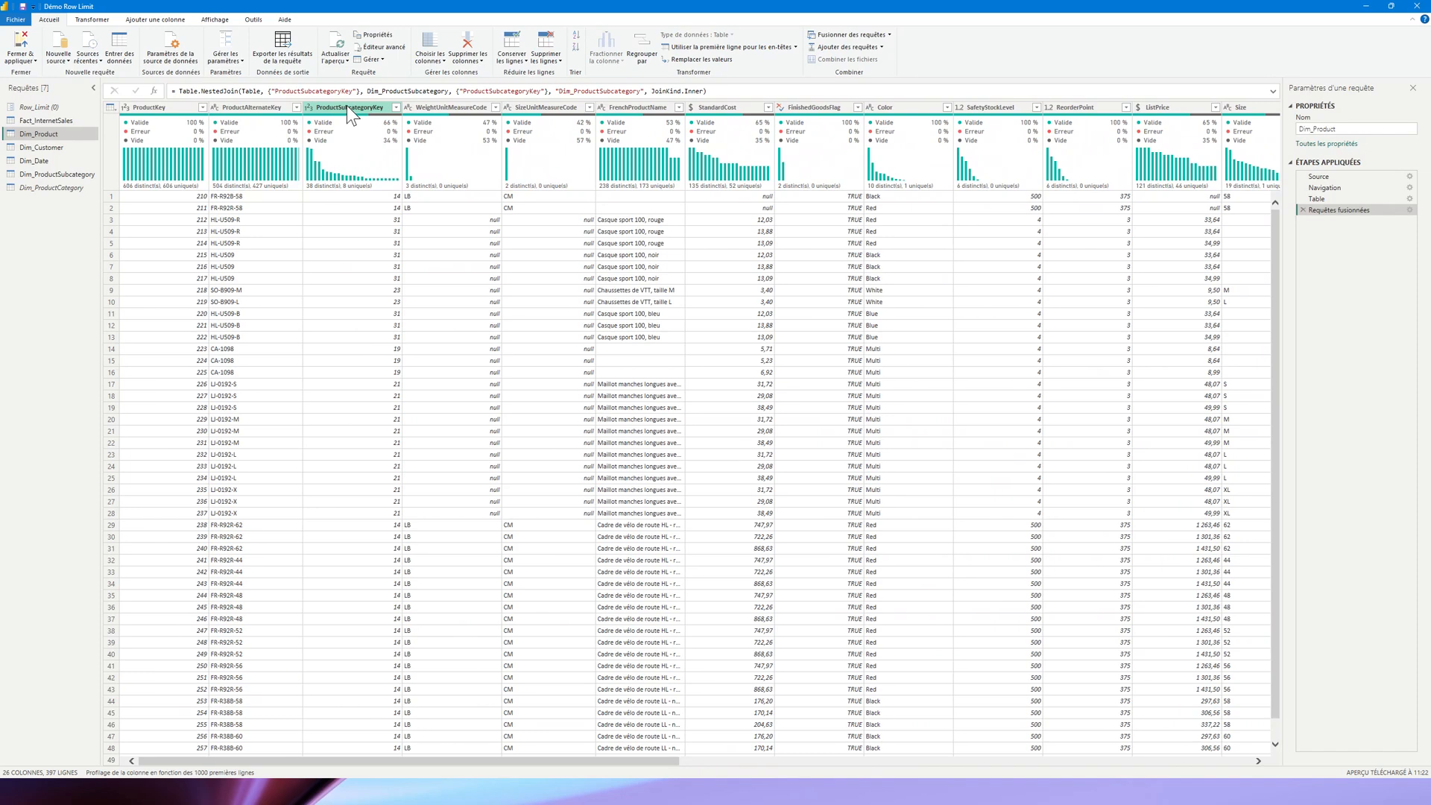
left_click(397, 108)
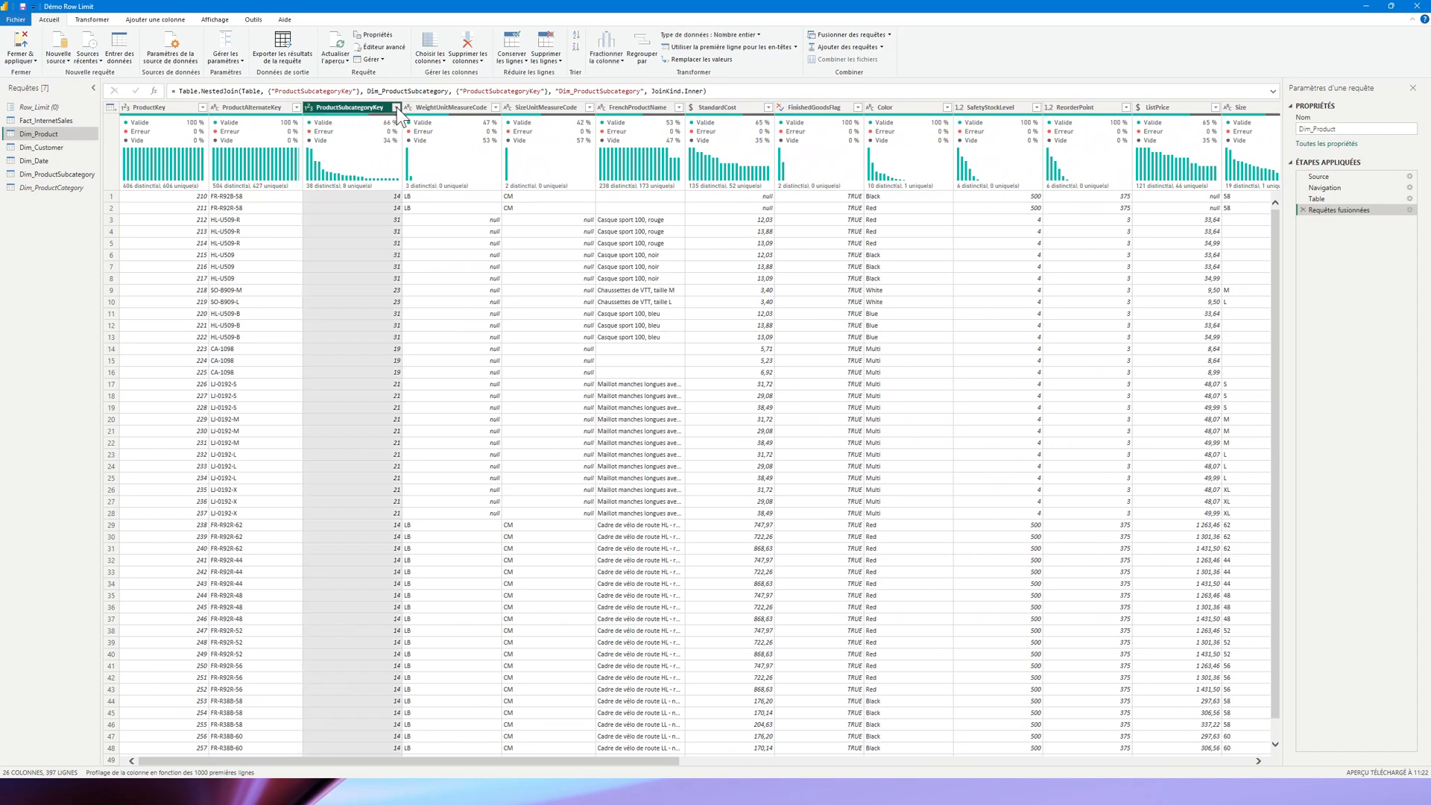
left_click_drag(390, 273, 401, 233)
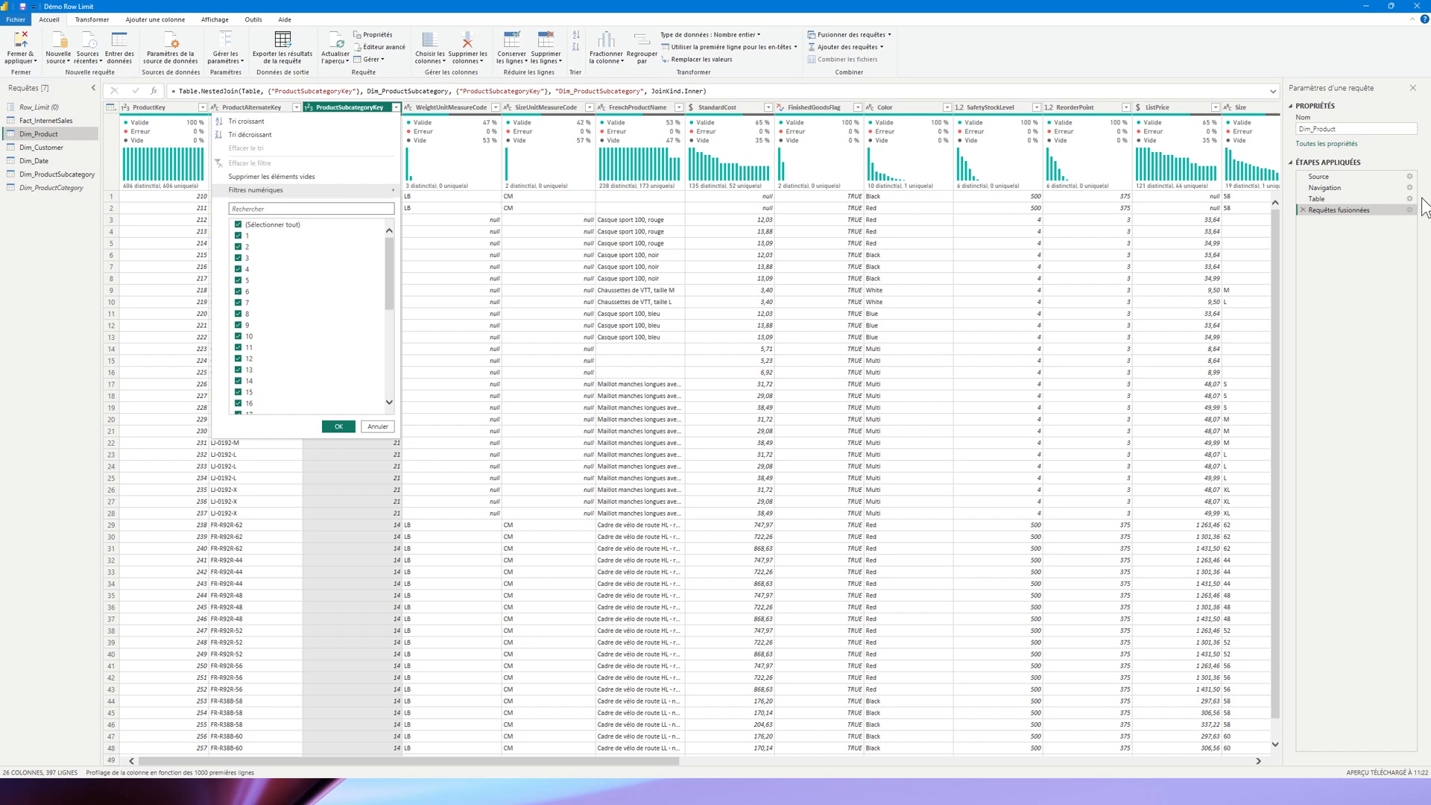
- Set the join type of Dim_Product's "Requêtes fusionnées" step to left outer
left_click(1409, 210)
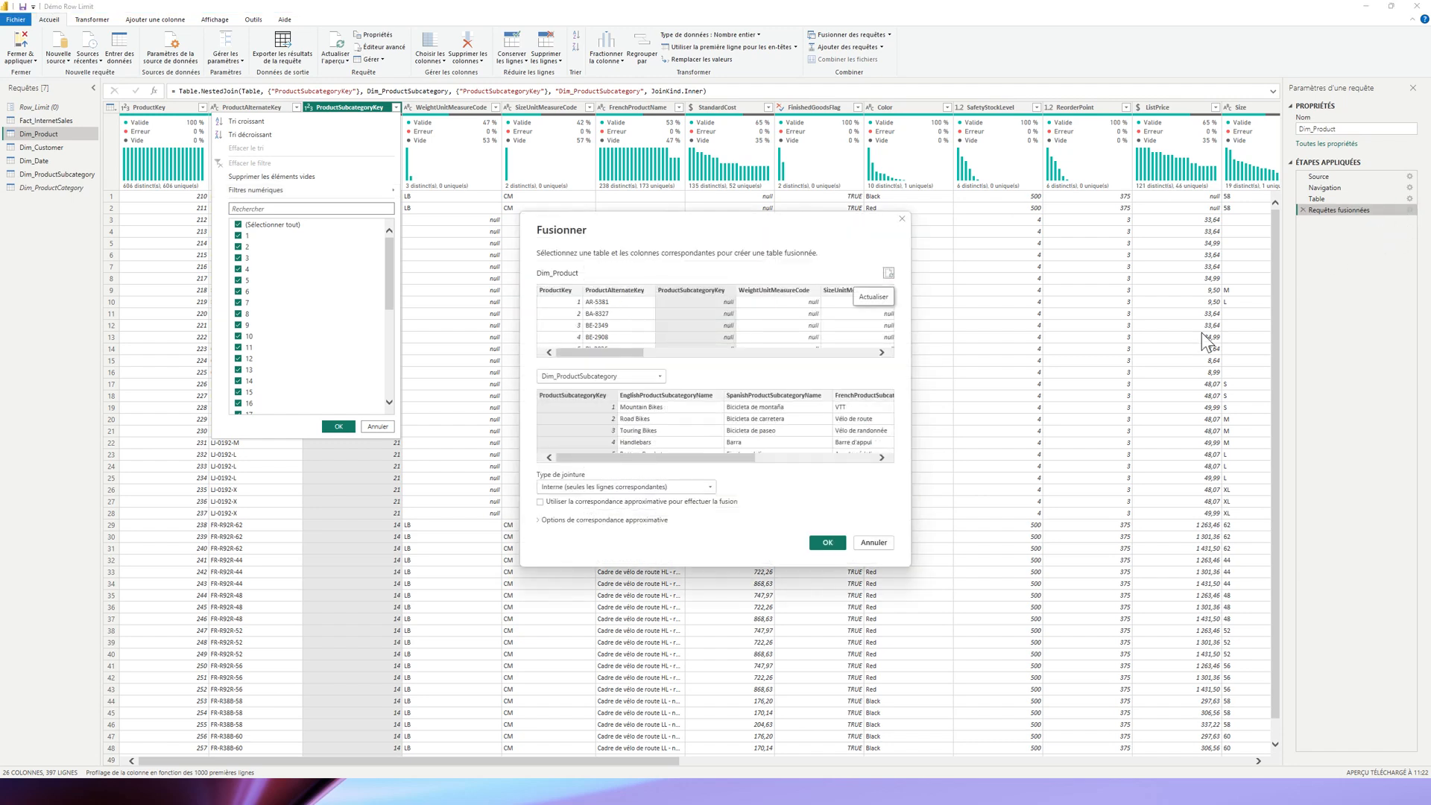
left_click(709, 487)
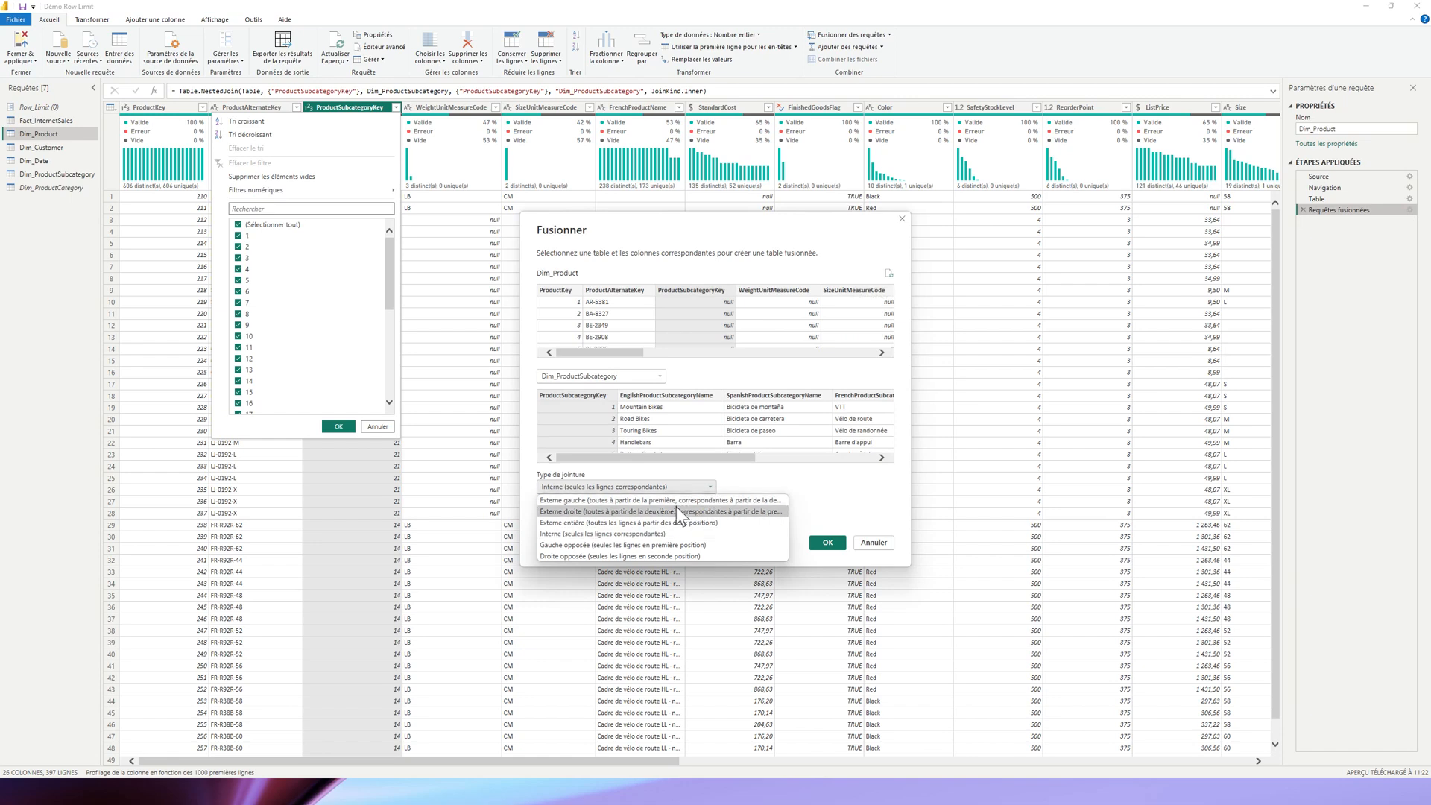
left_click(615, 500)
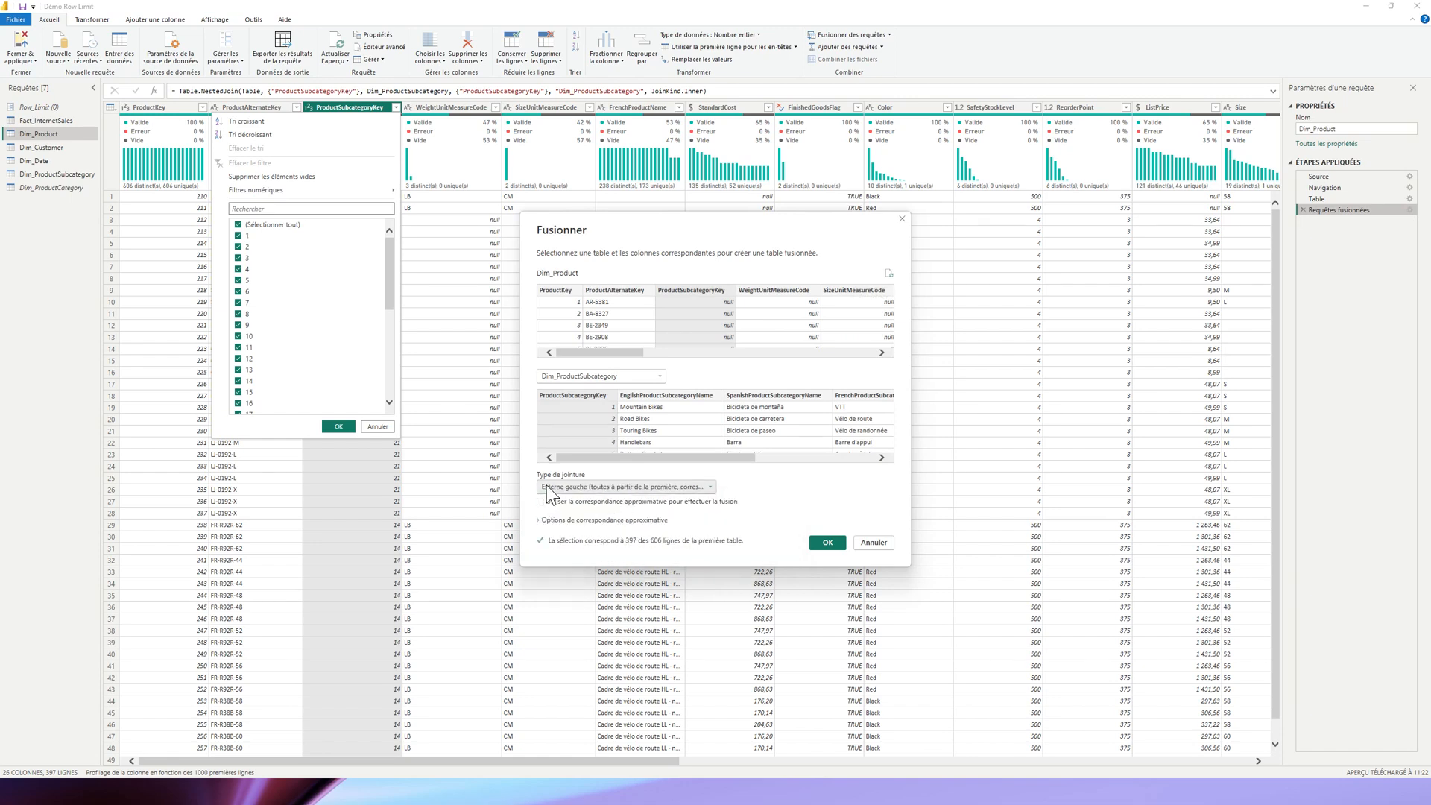
left_click(827, 542)
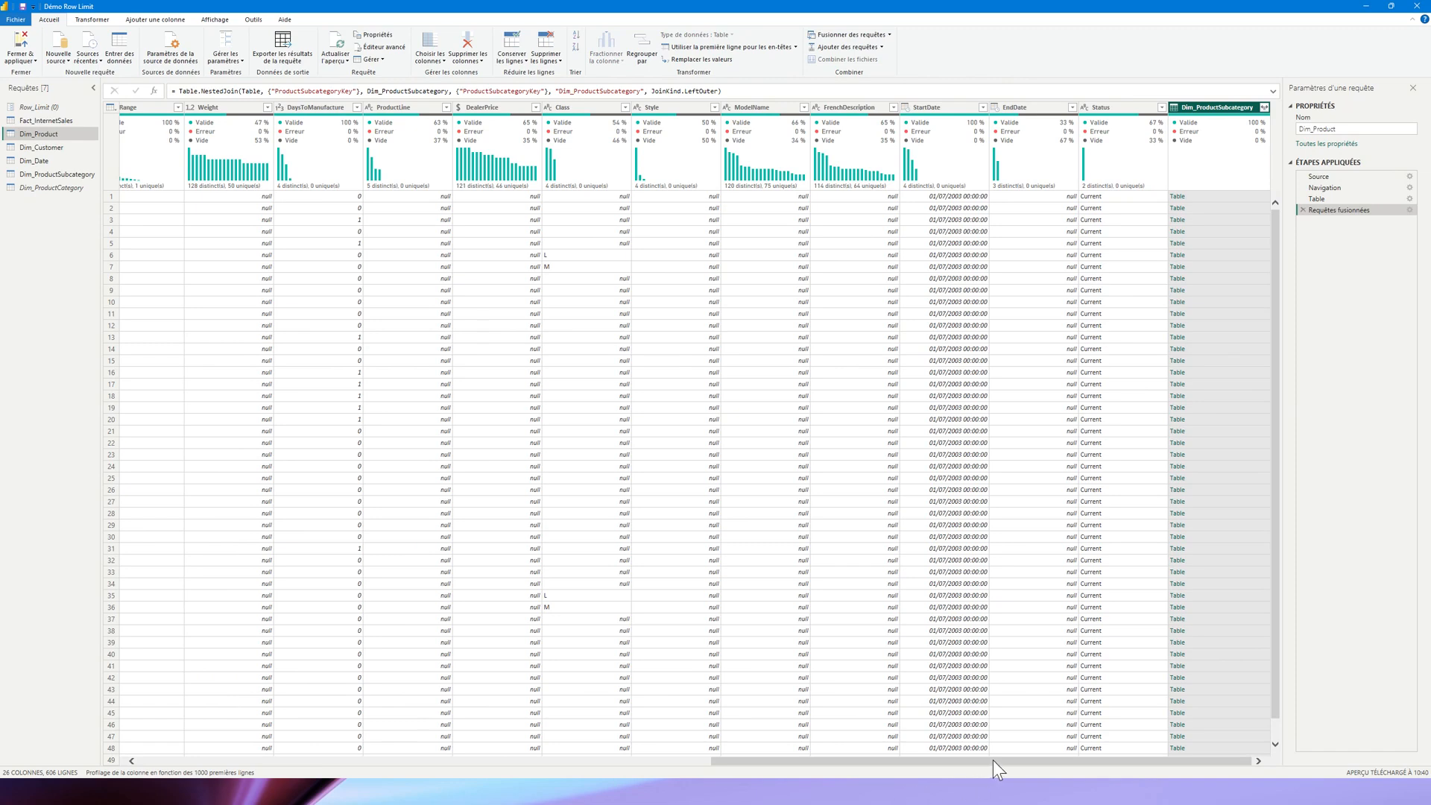
- Expand the Dim_ProductSubcategory column with only FrenchProductSubcategoryName and FrenchProductCategoryName, without the original column name as prefix
left_click(1265, 109)
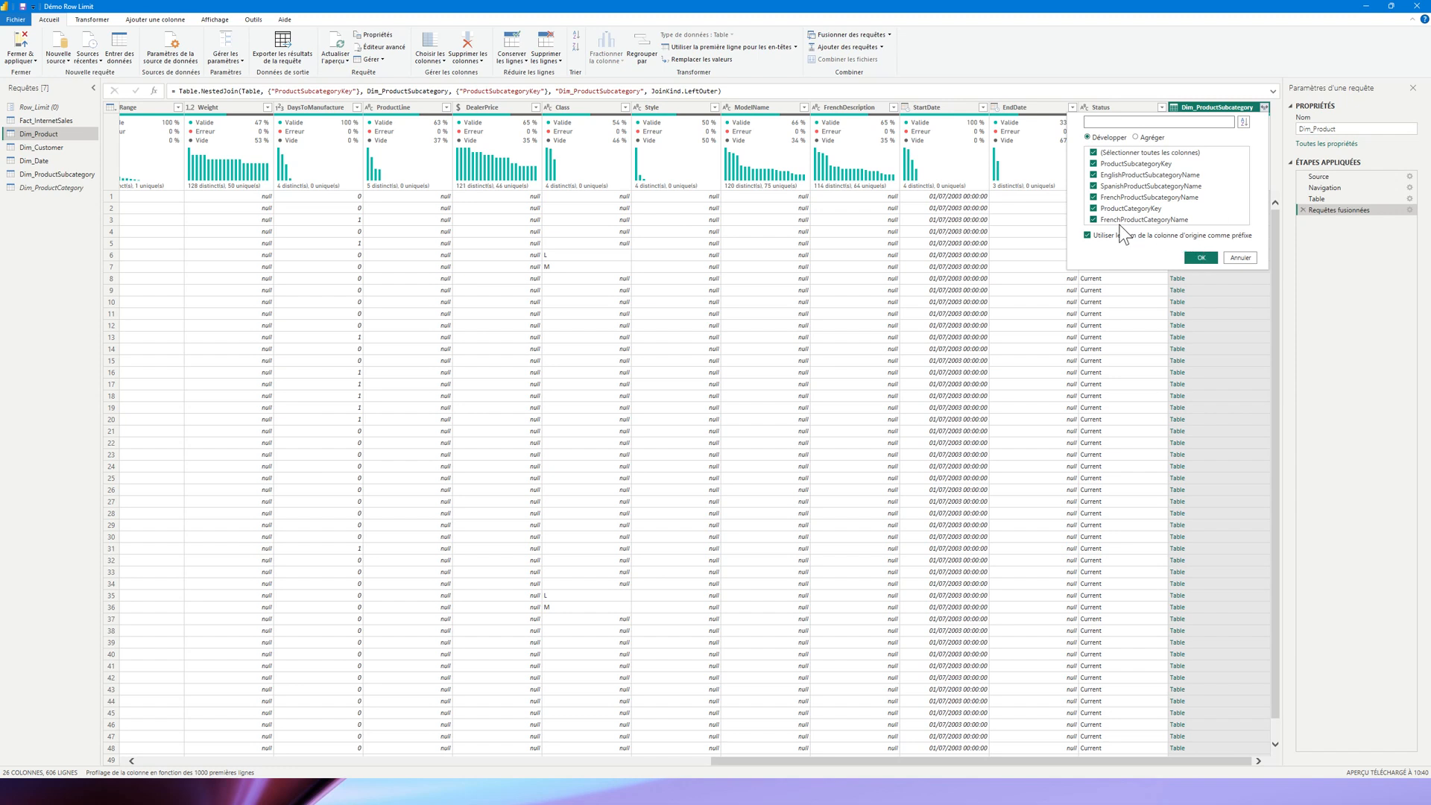
left_click(1093, 152)
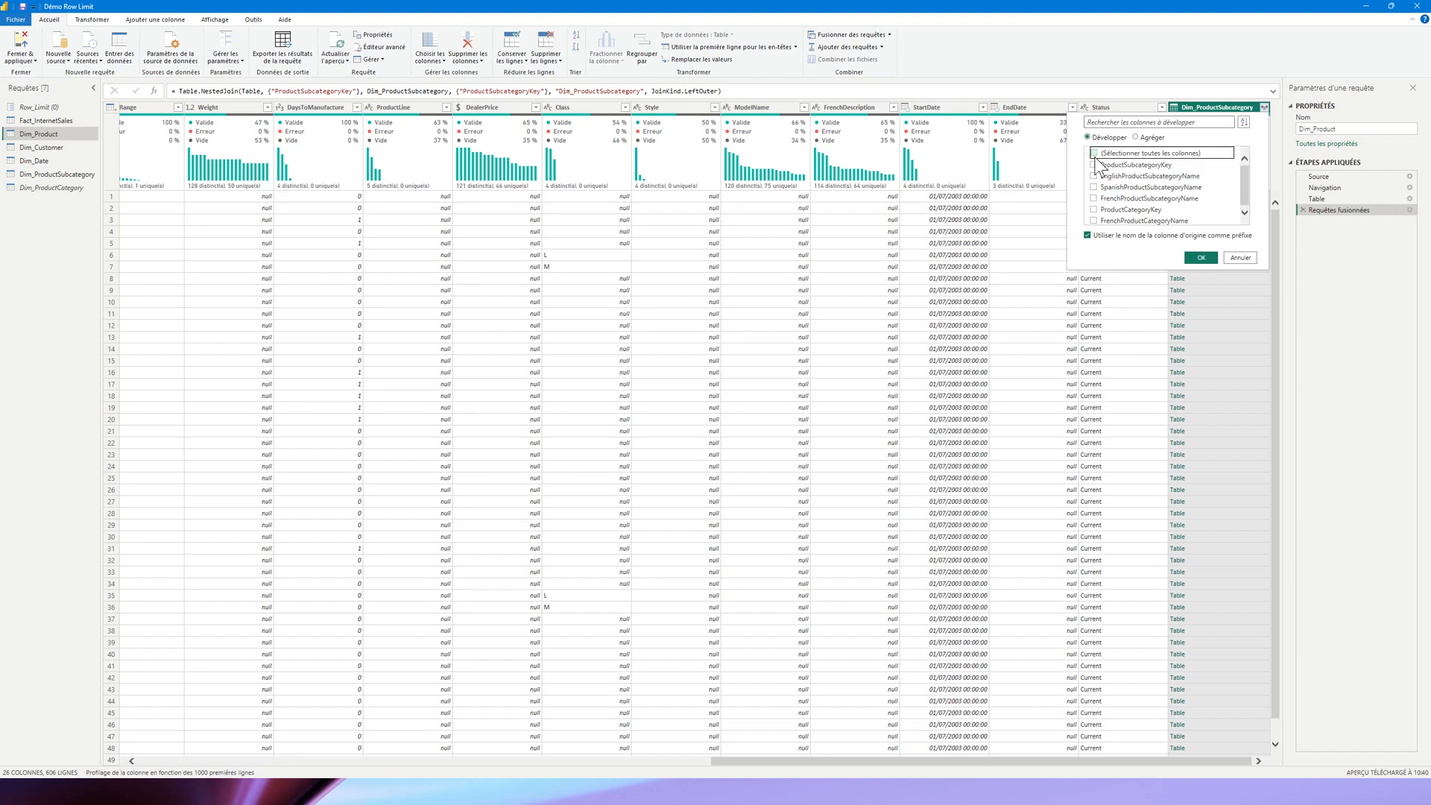
left_click(1088, 235)
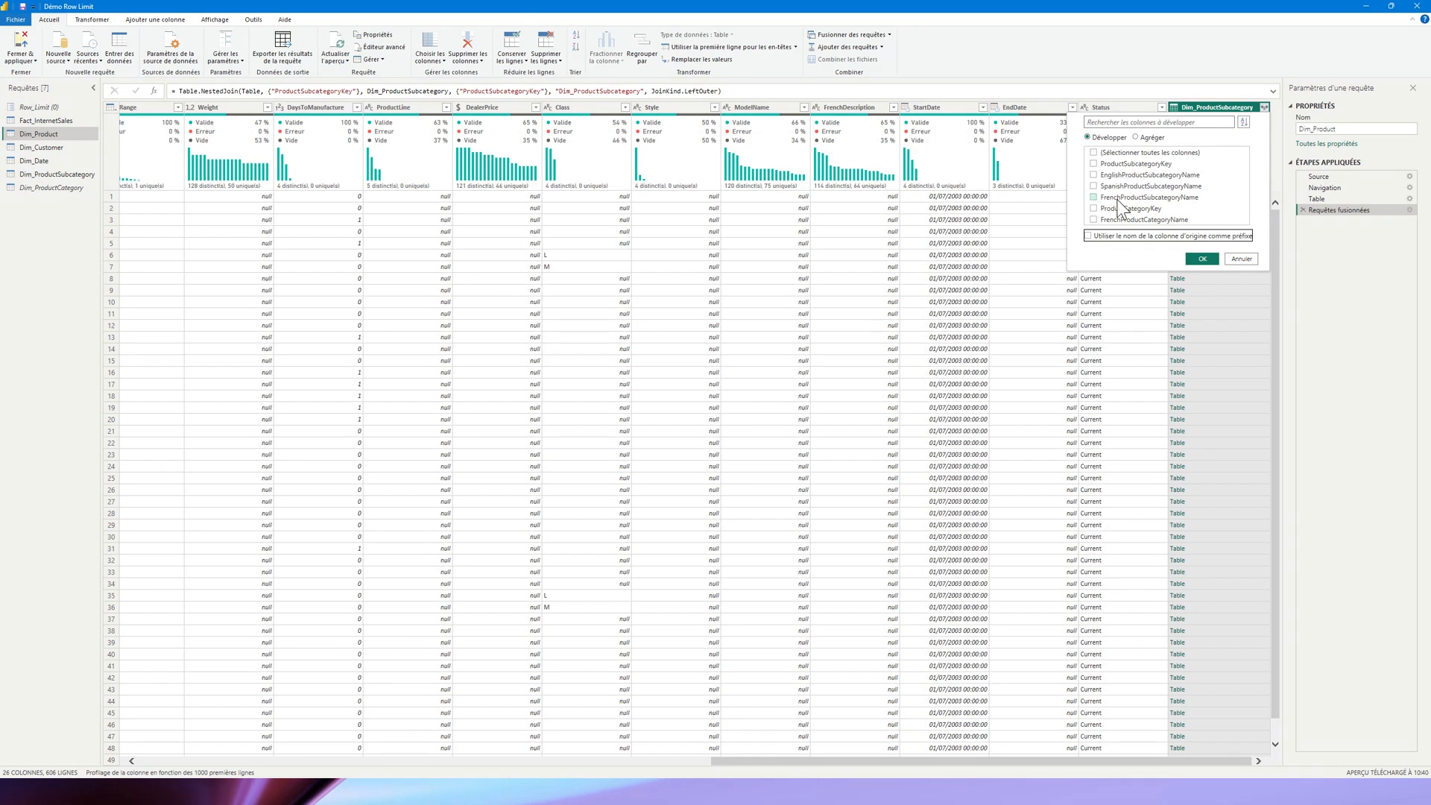
left_click(1093, 198)
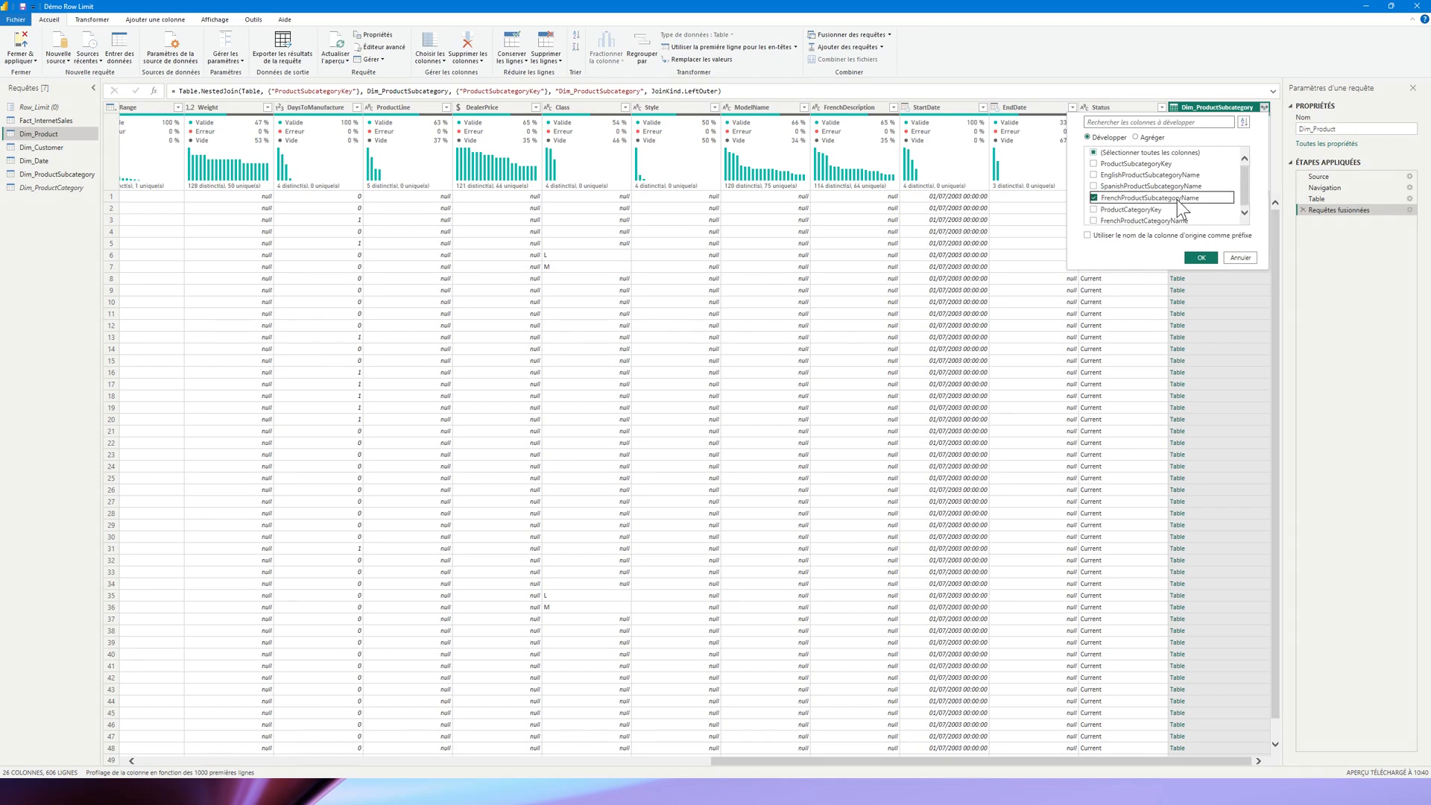
left_click(1094, 220)
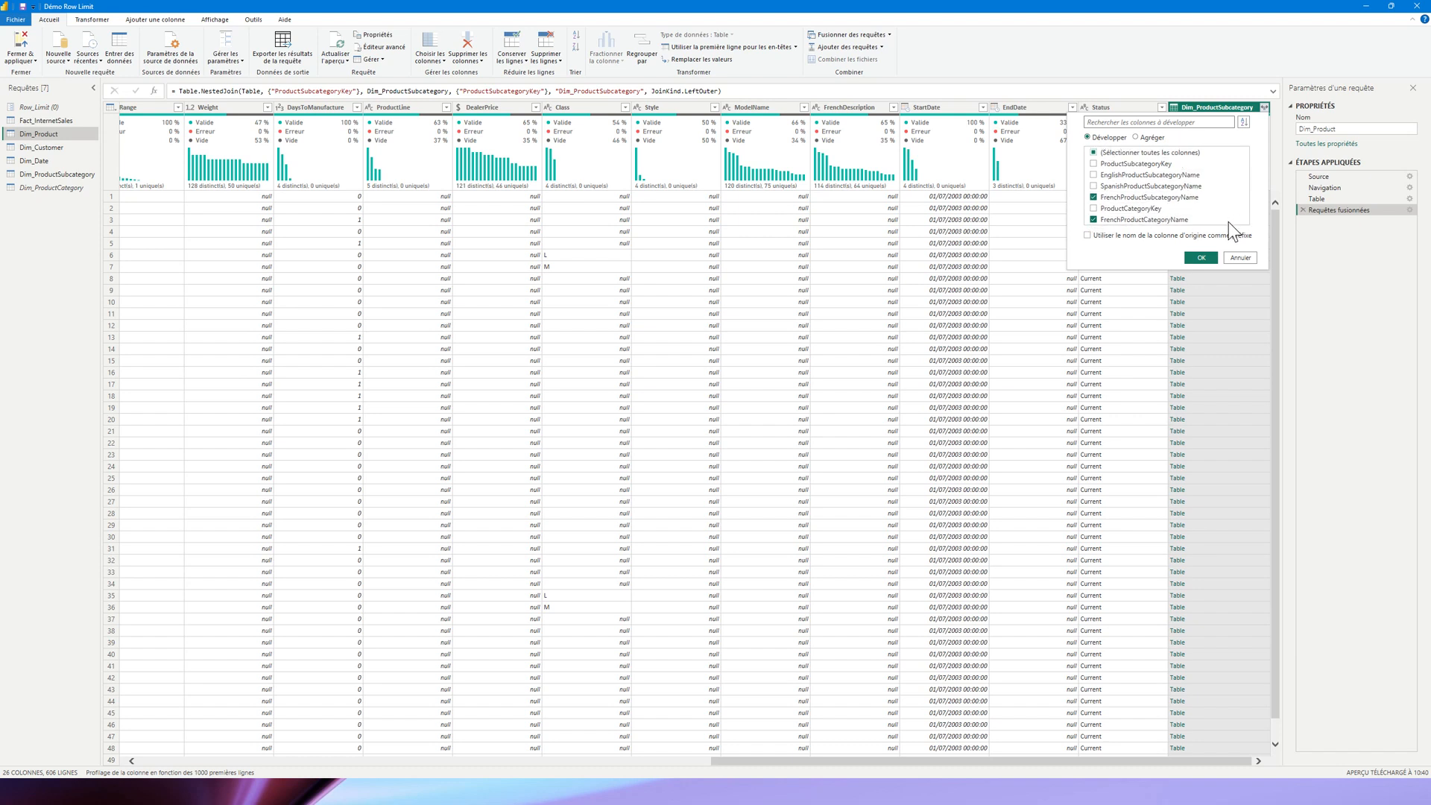
left_click(1212, 258)
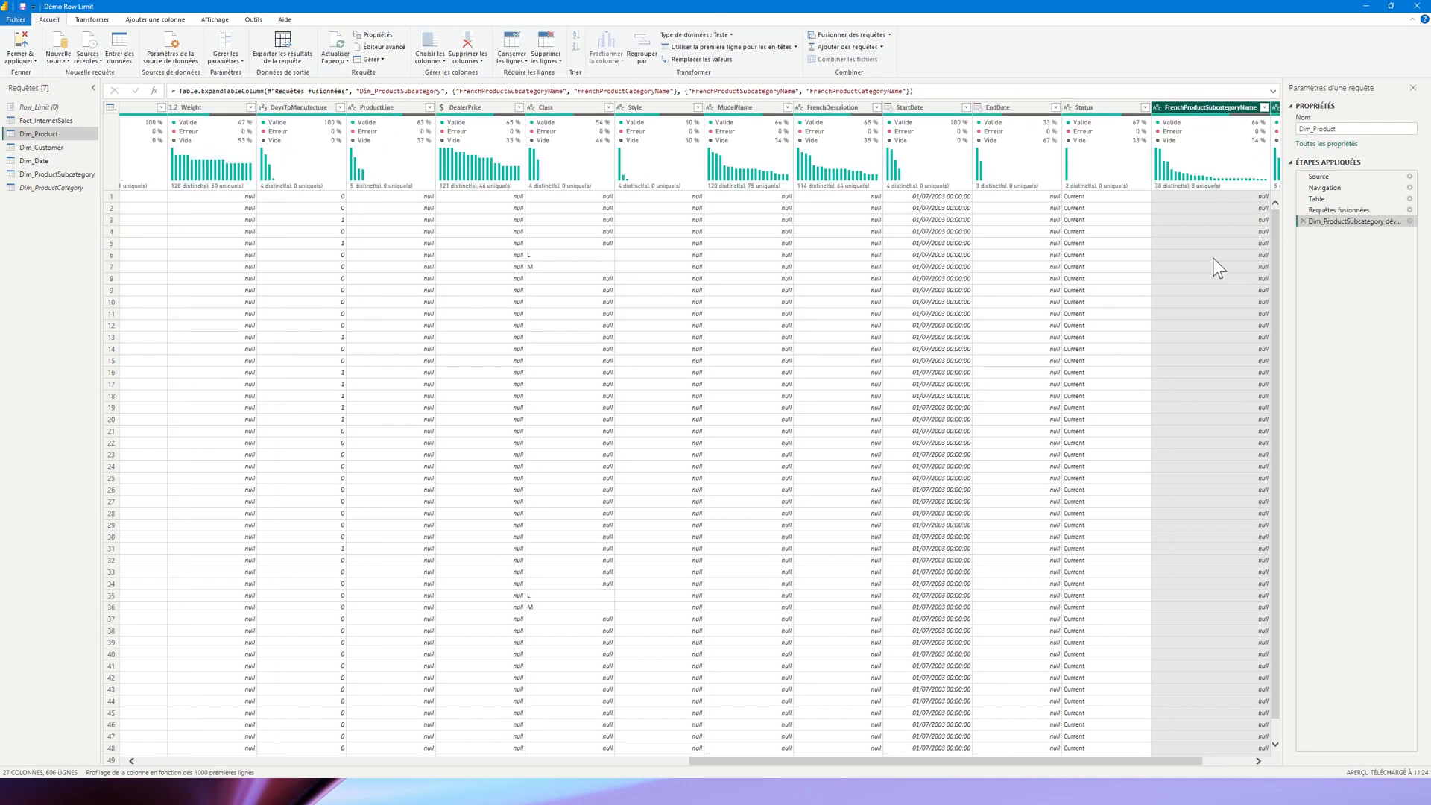
left_click_drag(1128, 761, 1246, 758)
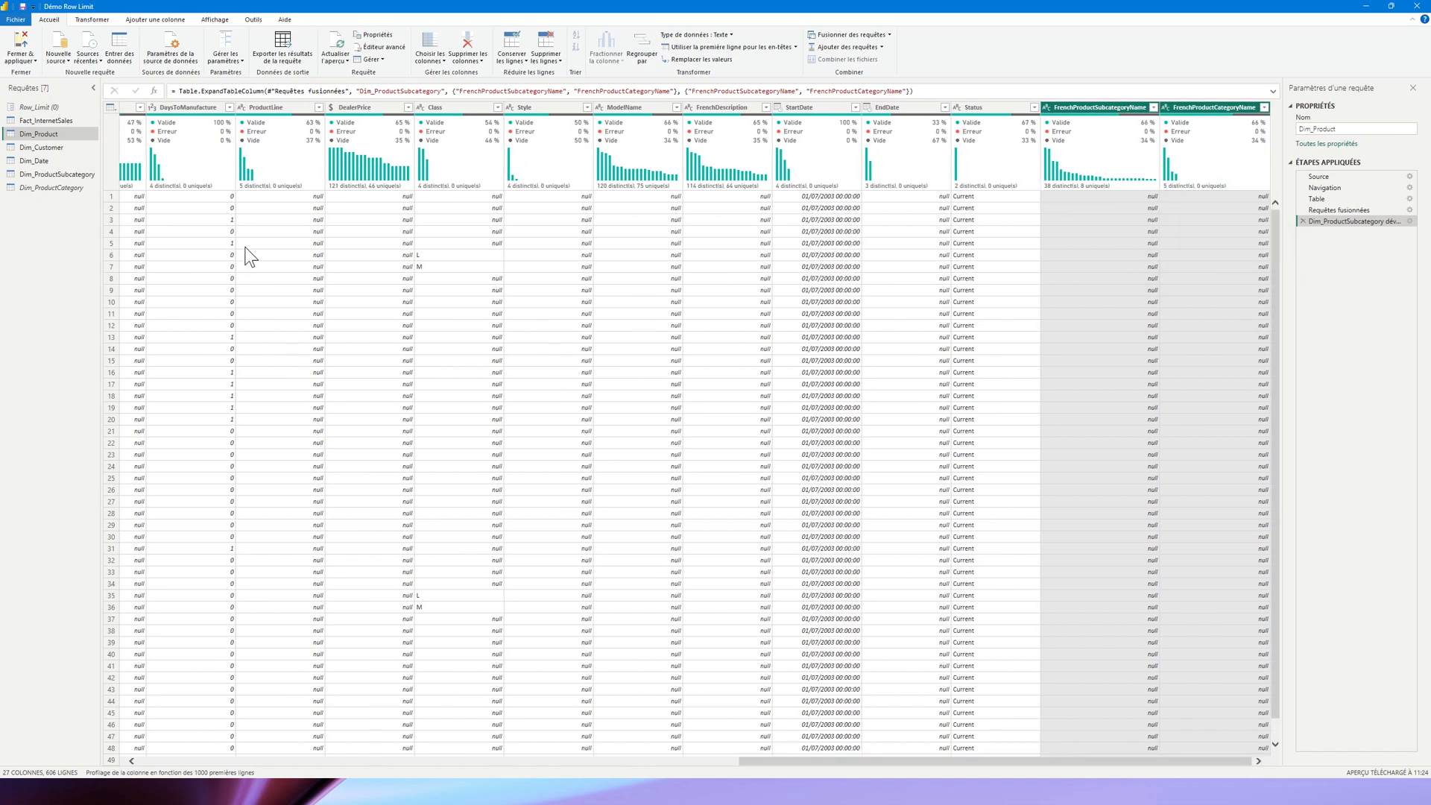
- Filter nulls out of Dim_Product's ProductSubcategoryKey to check the expanded name columns, and delete the resulting filter step
left_click_drag(912, 757, 276, 779)
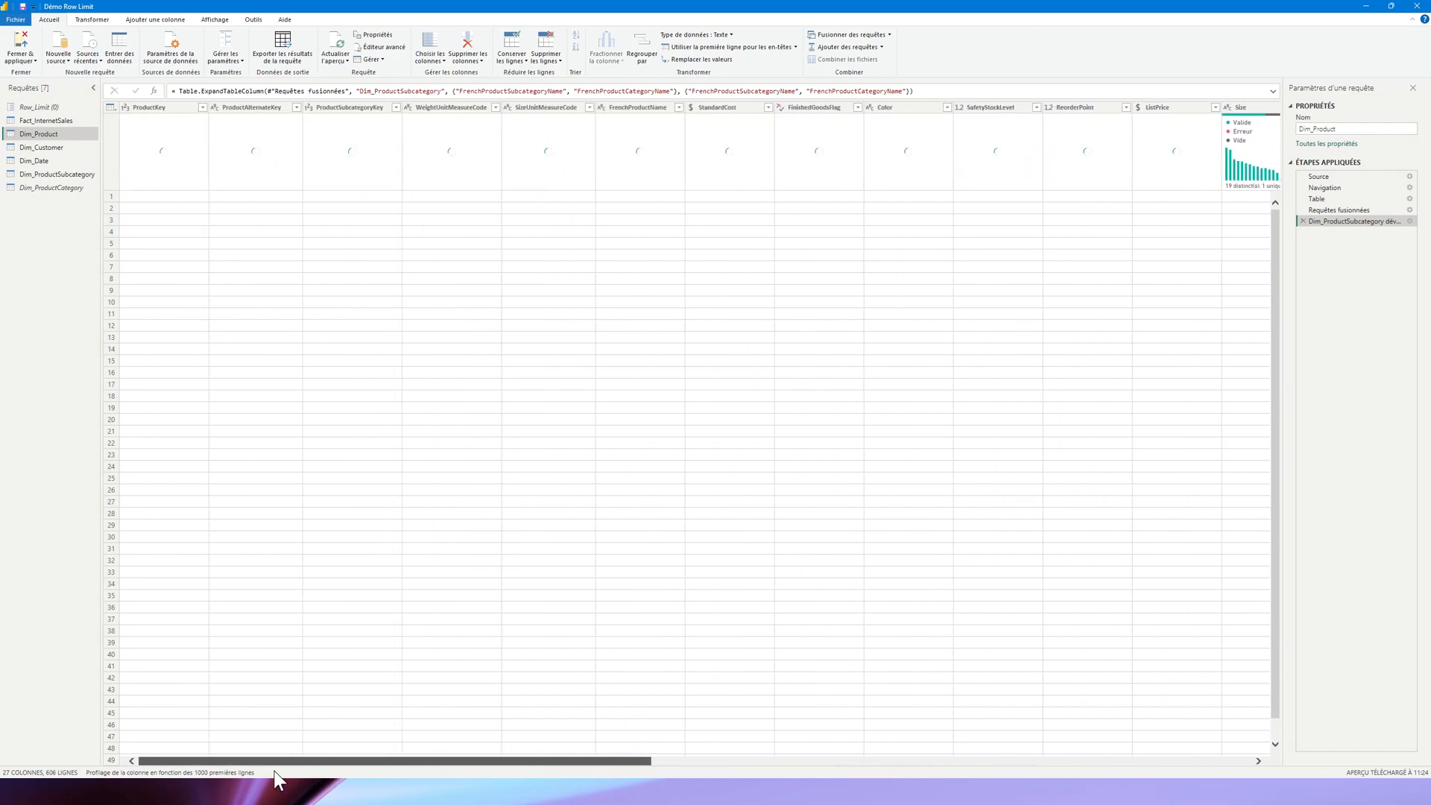
left_click(396, 108)
left_click(239, 237)
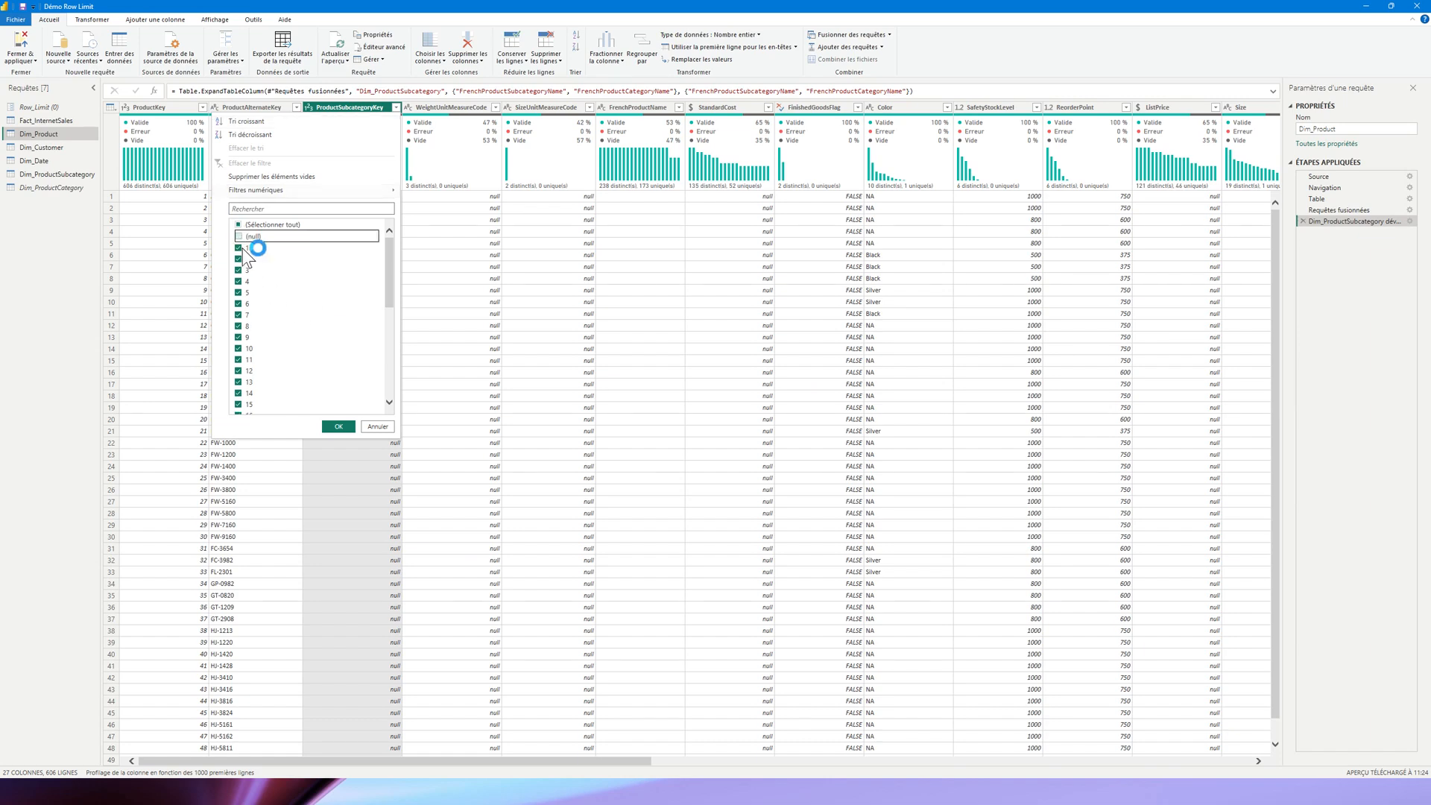
left_click(340, 428)
left_click_drag(637, 757, 1273, 740)
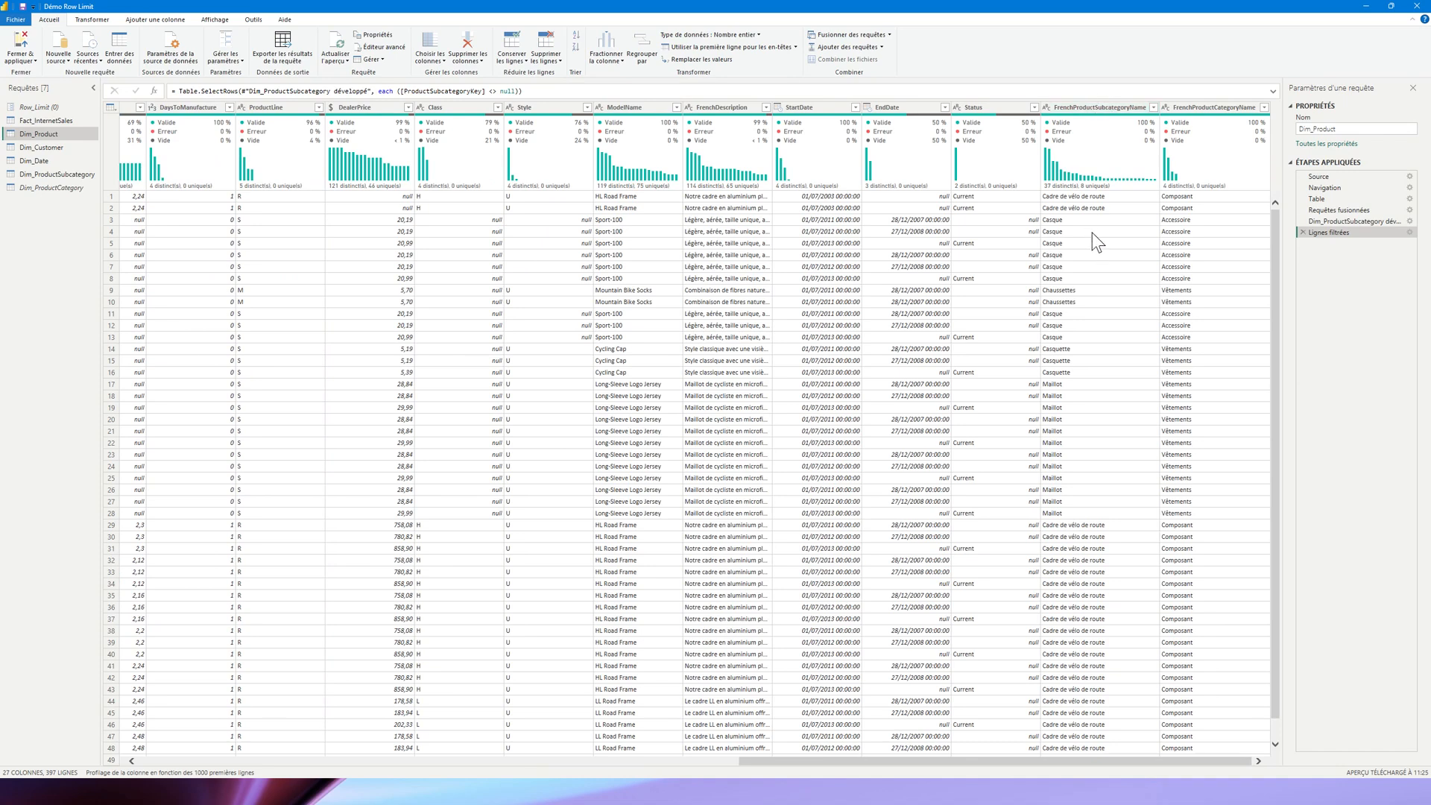
left_click(1076, 109)
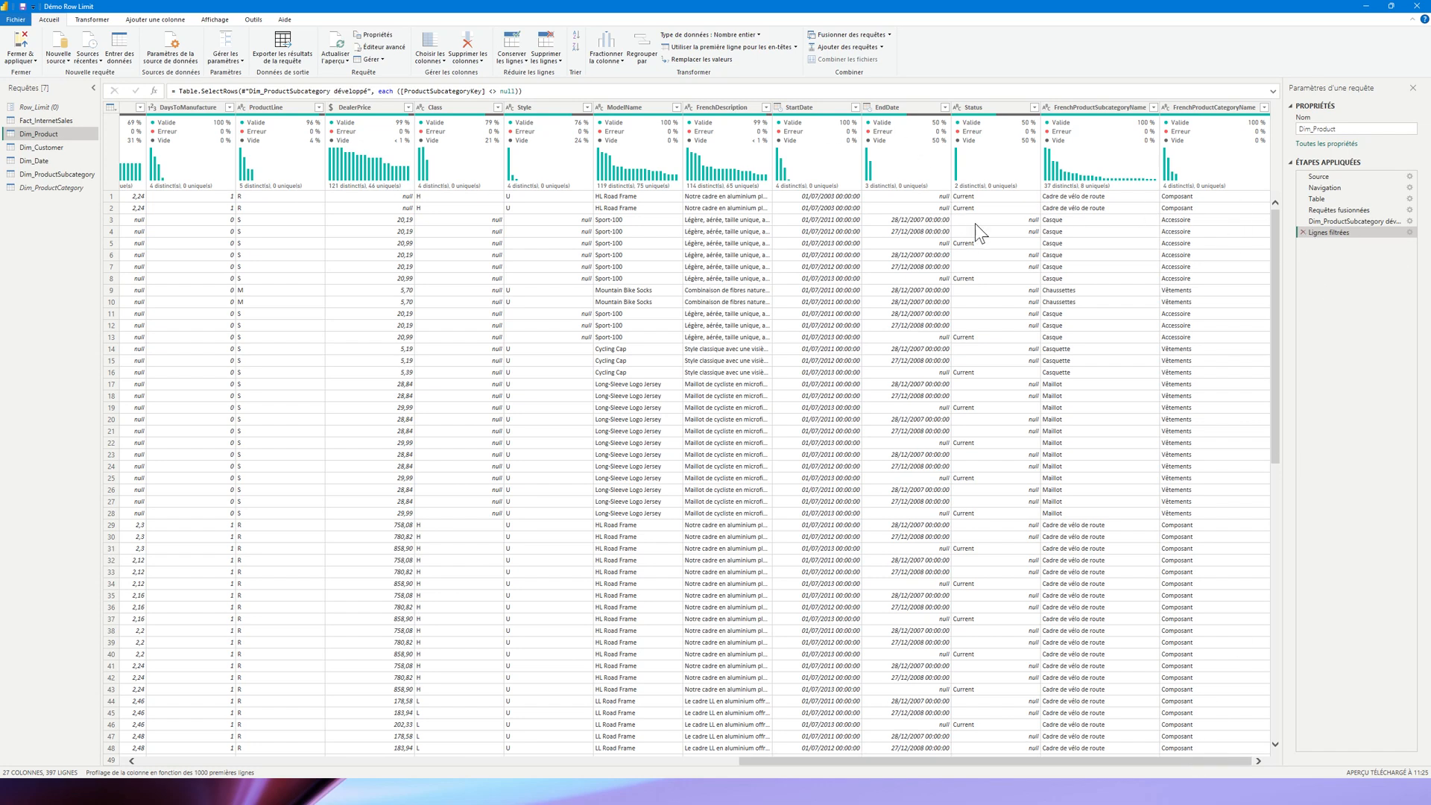
left_click(1303, 232)
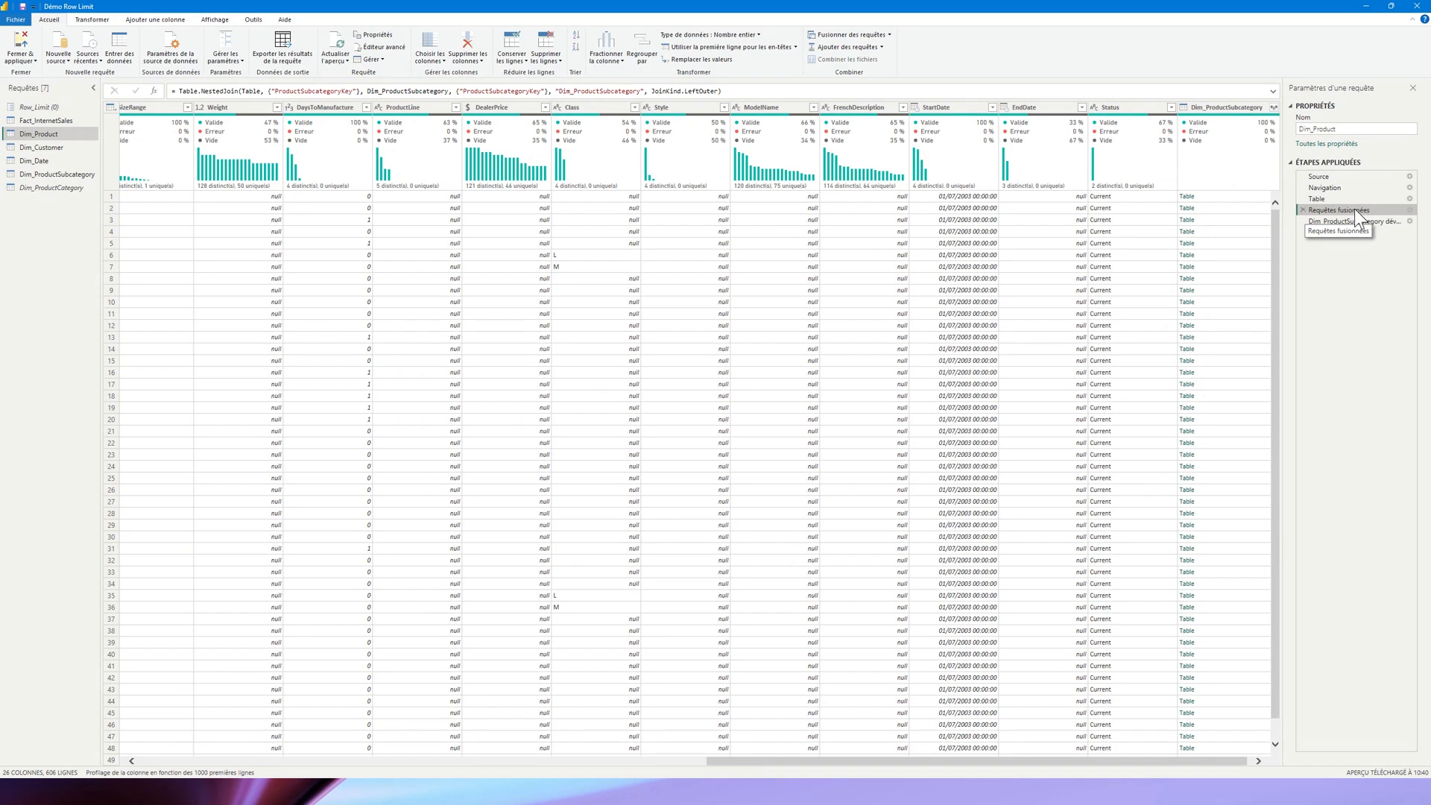
- Rename Dim_Product's "Requêtes fusionnées" step to Join_ProdSubCat
double_click(1352, 210)
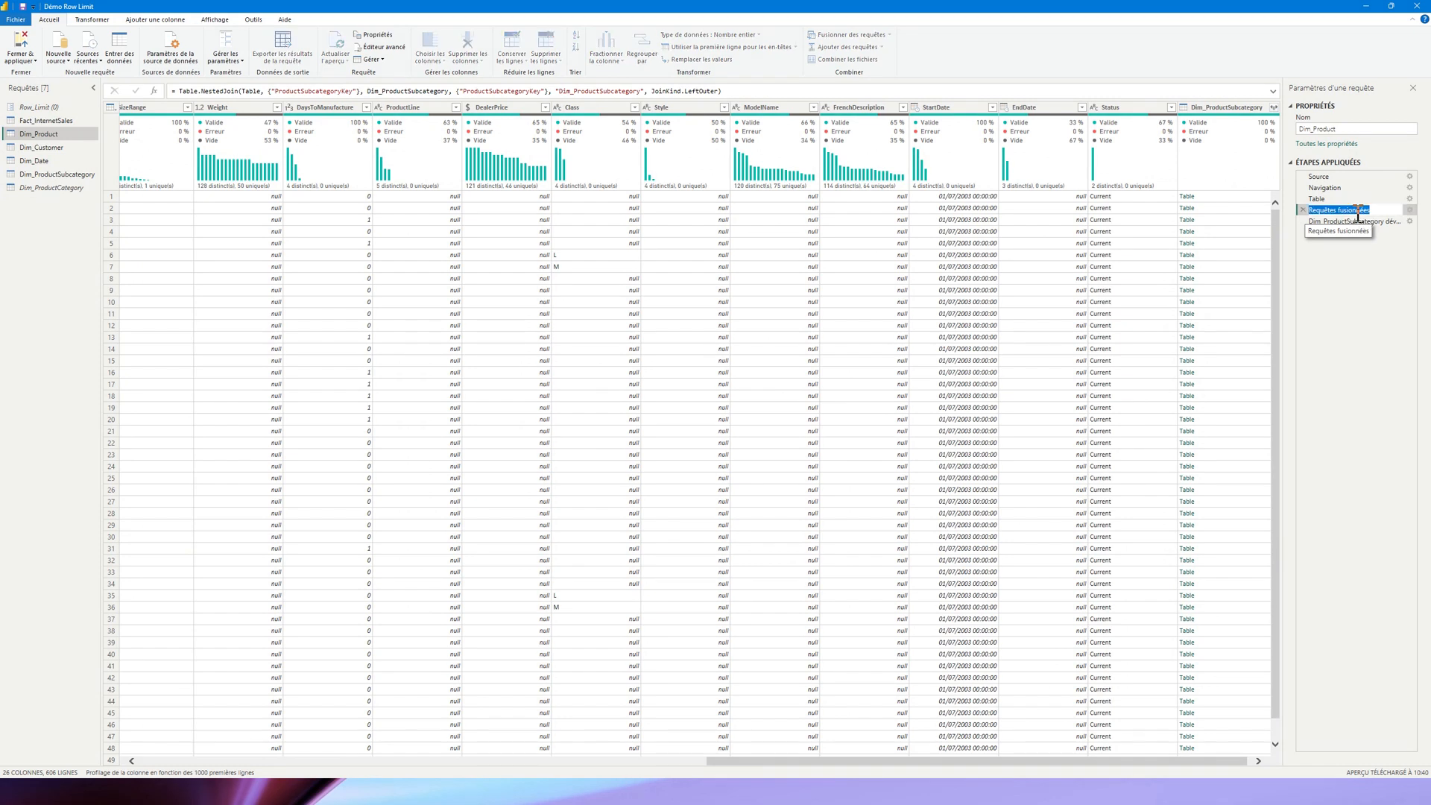
key("Caps_Lock")
type("Join_ProdSubCa")
key("shift+Left")
key("shift+Left")
key("shift+Left")
key("shift+Left")
key("shift+Left")
key("shift+Left")
key("shift+Left")
key("shift+Left")
key("shift+Left")
key("Return")
- Rename Dim_Product's expand step to Expand_ProdSubCat, and close the query editor with the changes applied to the model
left_click(1338, 221)
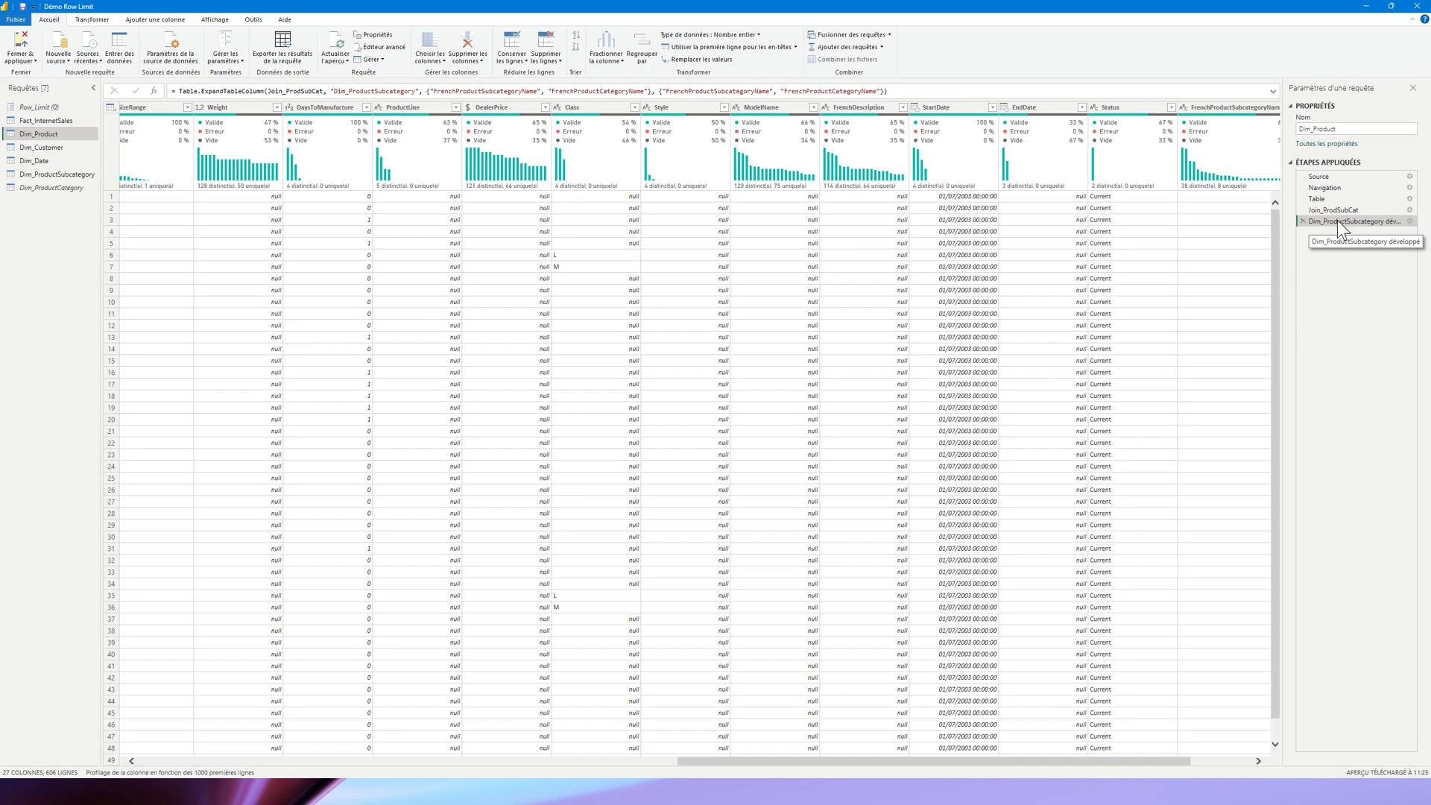
double_click(1337, 221)
type("ProdSubCat")
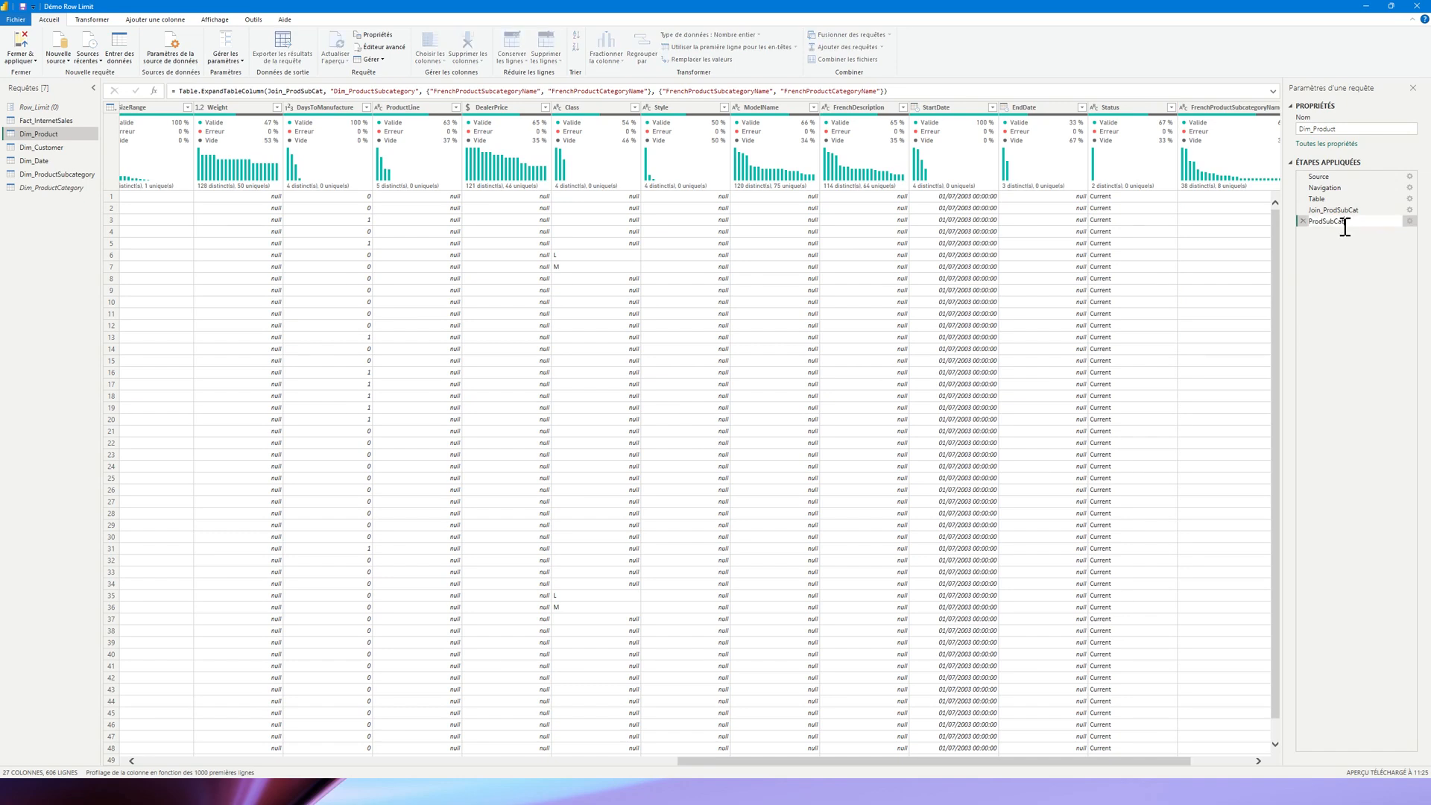
key("Home")
key("Caps_Lock")
type("E")
key("Caps_Lock")
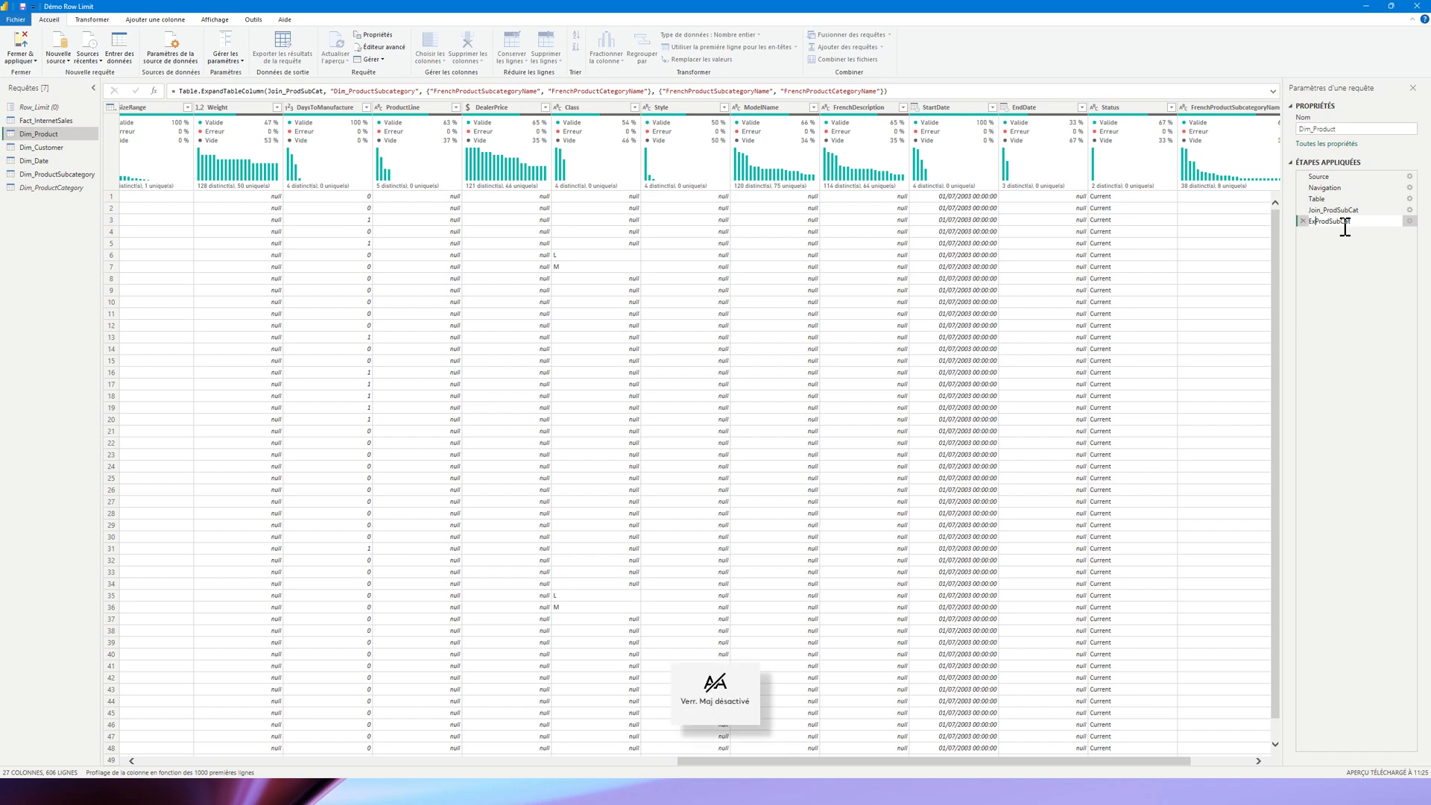
type("xpand_")
key("Return")
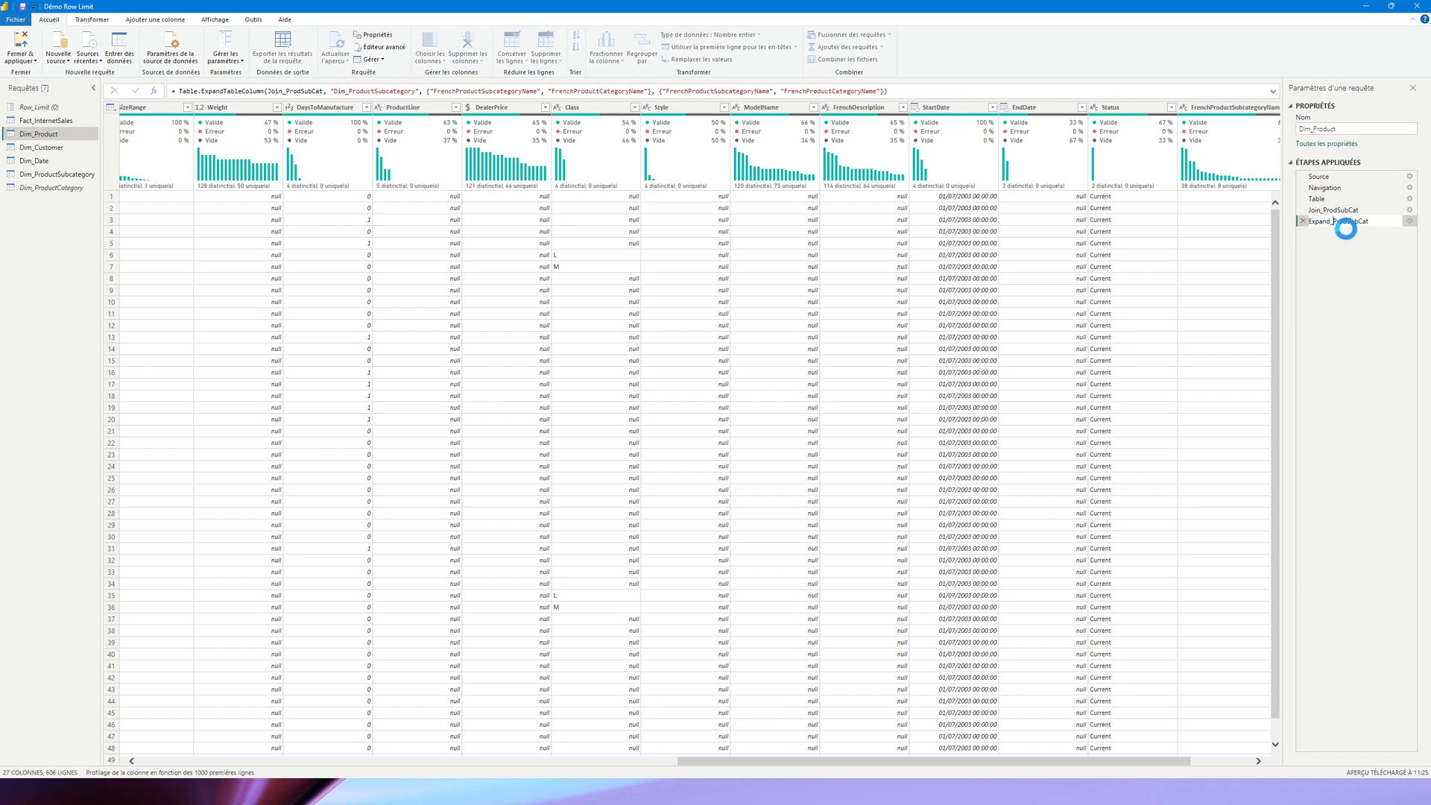
left_click_drag(1167, 762, 1266, 762)
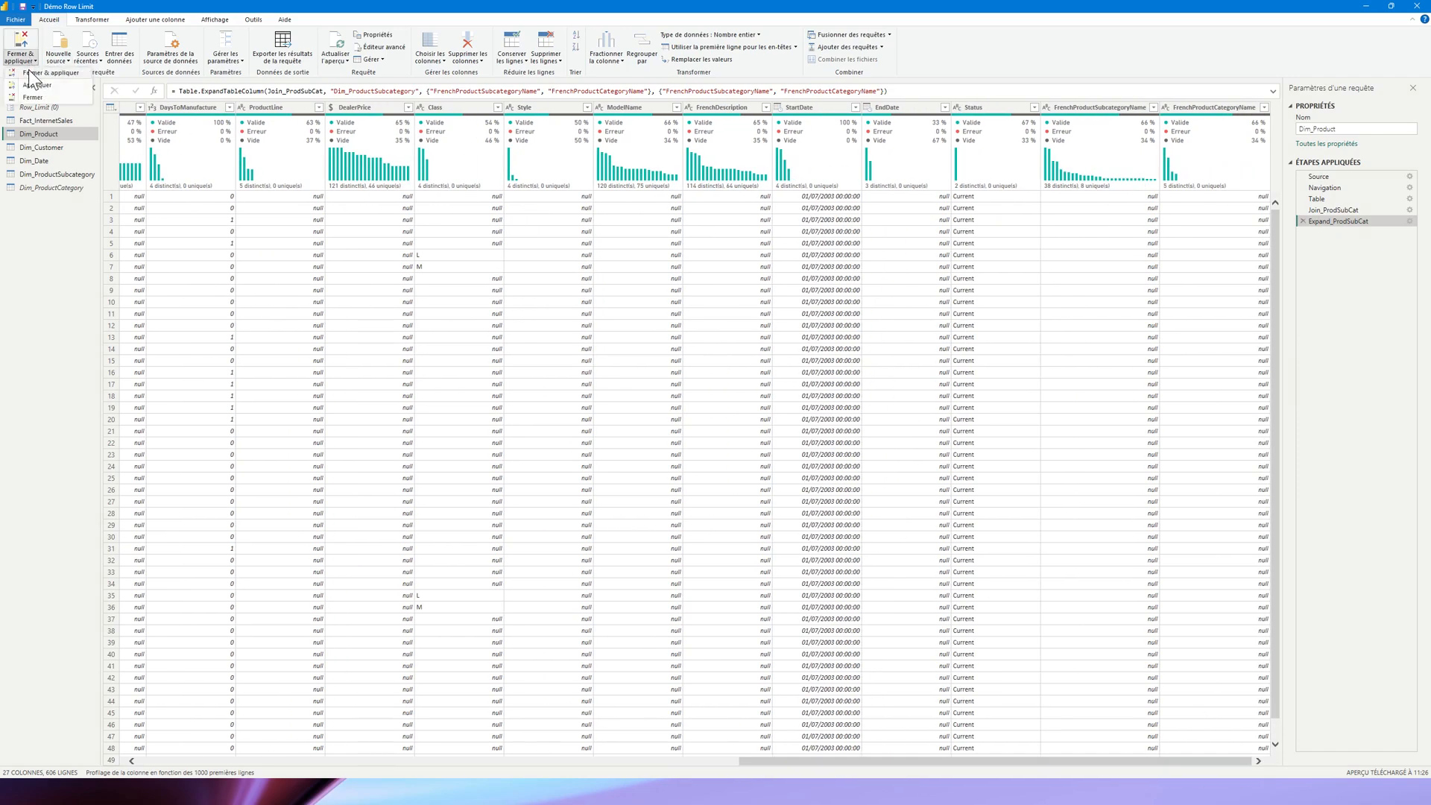
left_click(20, 43)
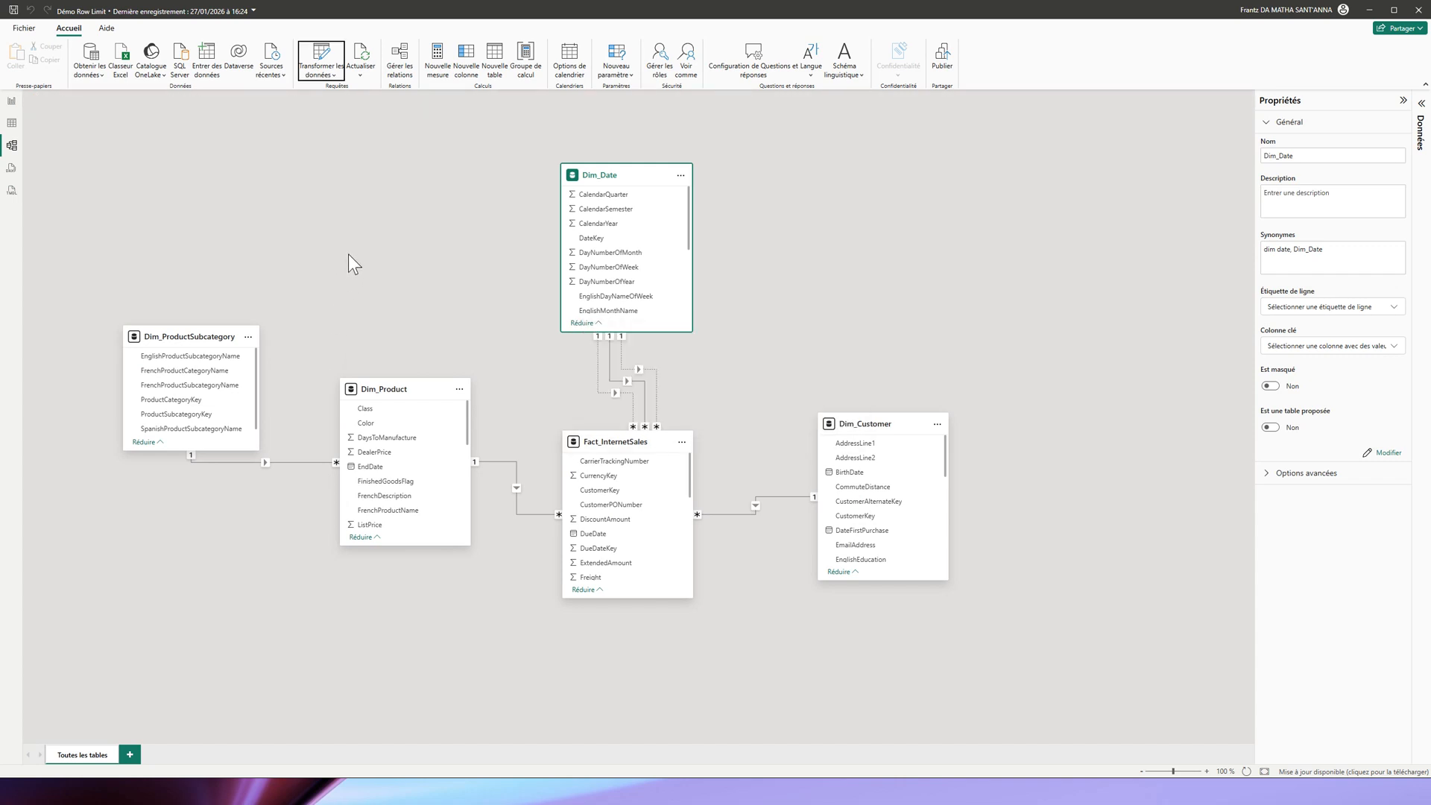
- Disable loading of the Dim_ProductSubcategory query in Power Query, and close and apply the change to the model
left_click(344, 75)
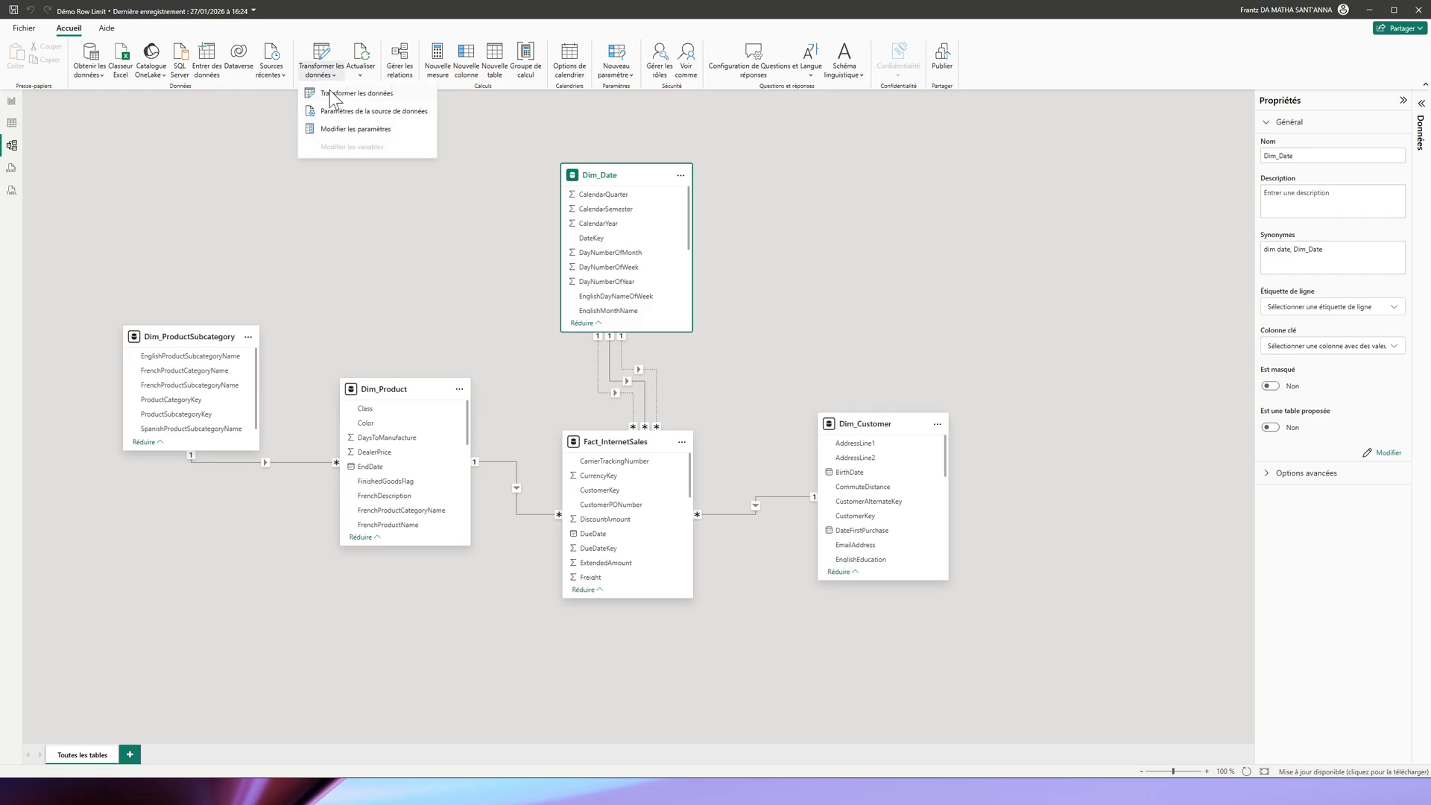
left_click(336, 96)
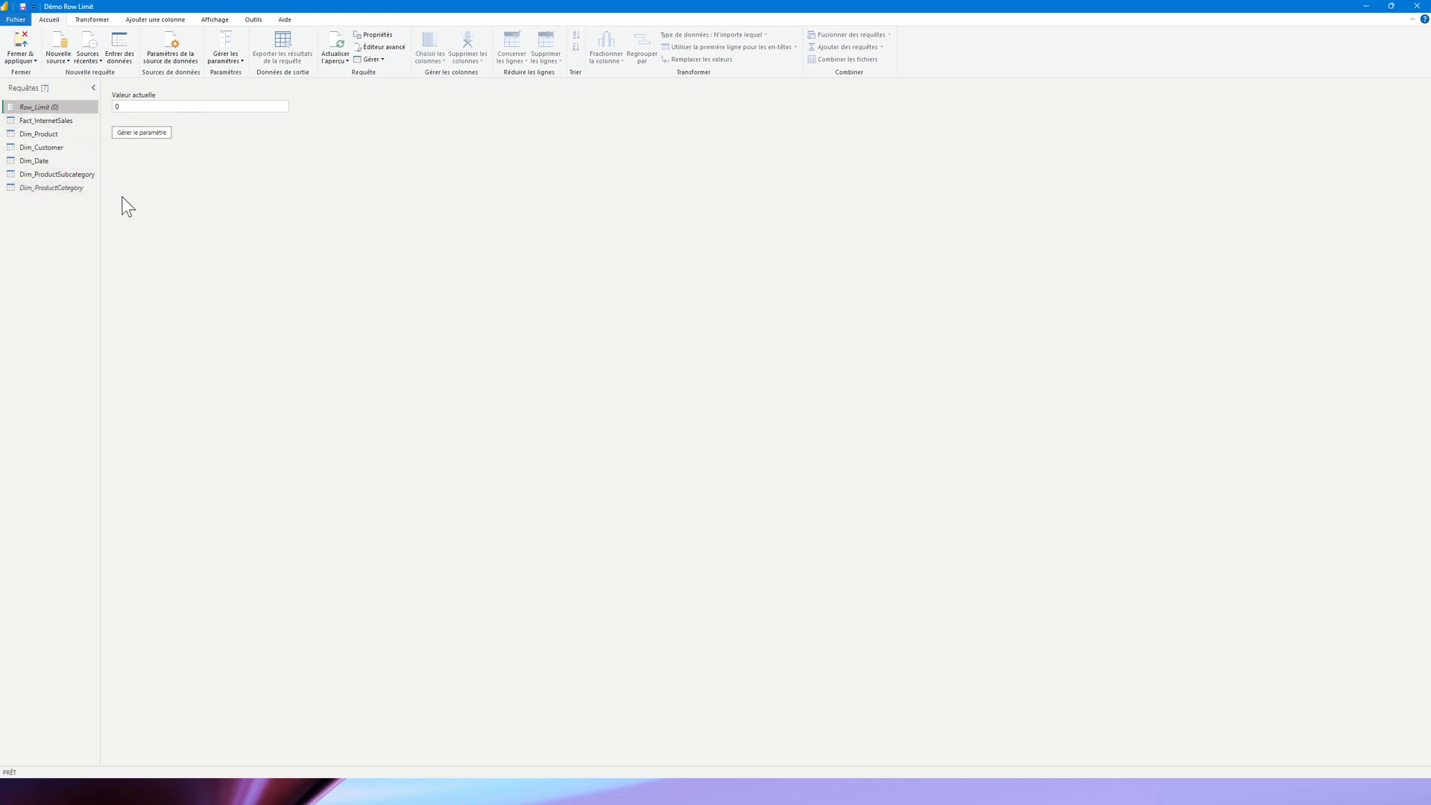
left_click(59, 173)
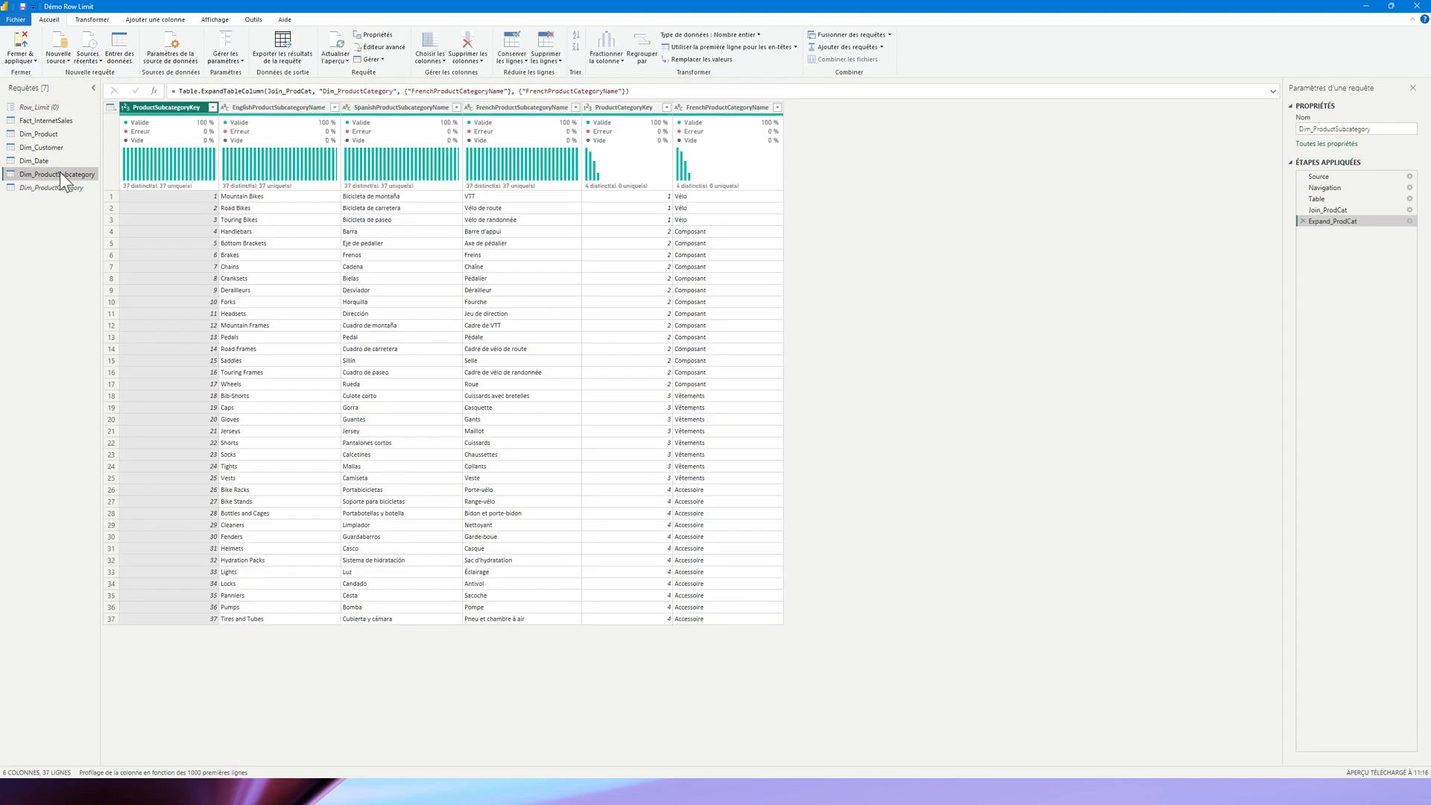
right_click(60, 173)
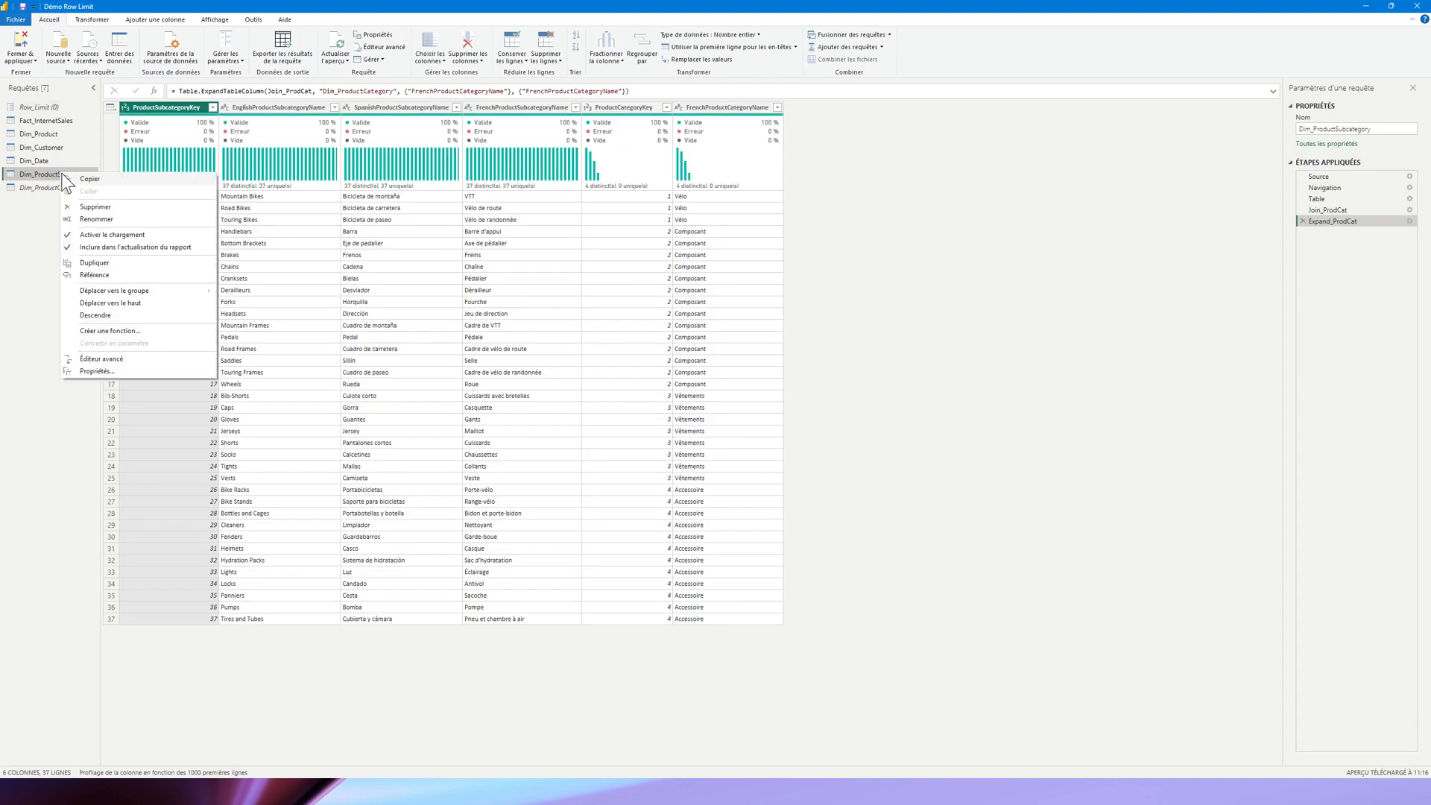
left_click(67, 236)
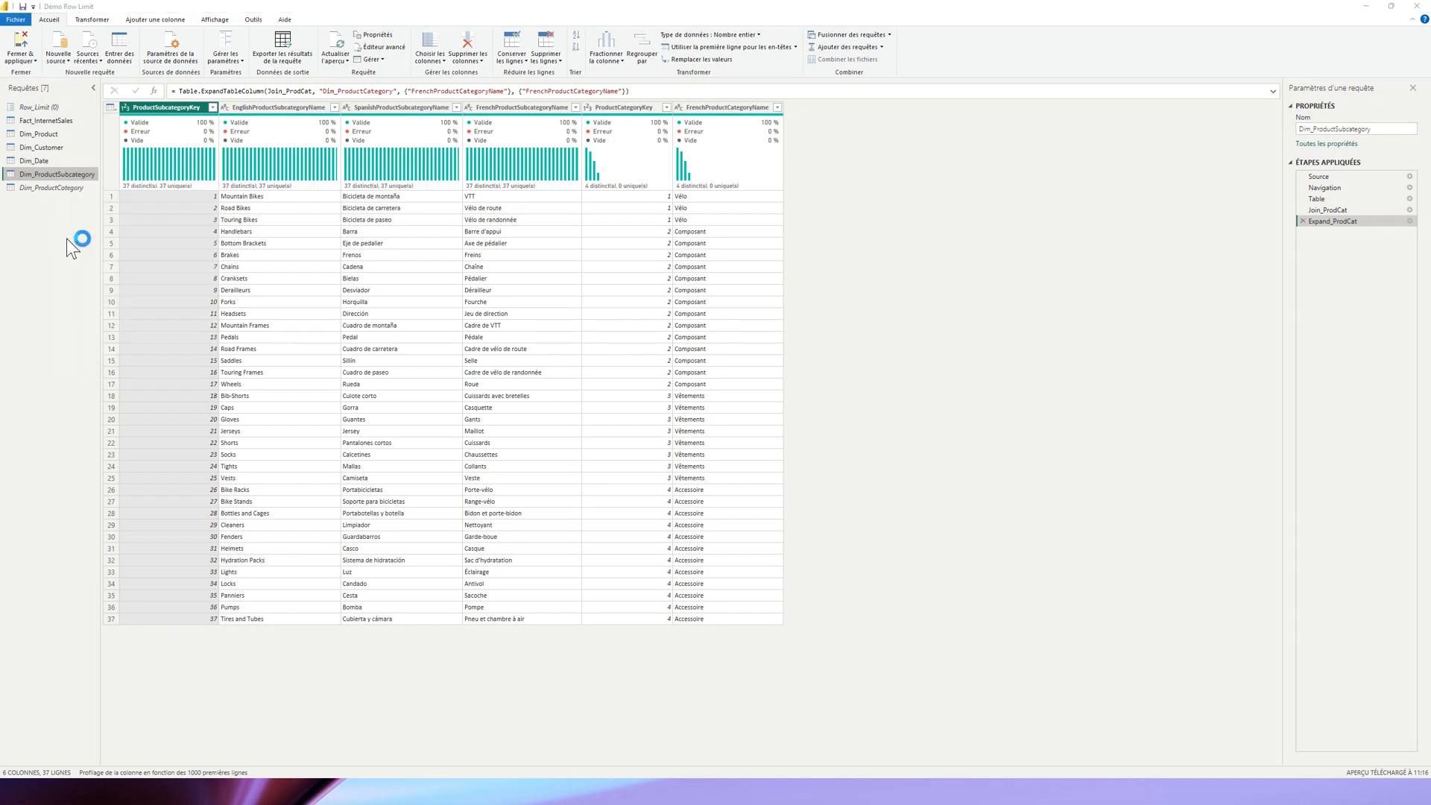
left_click(816, 418)
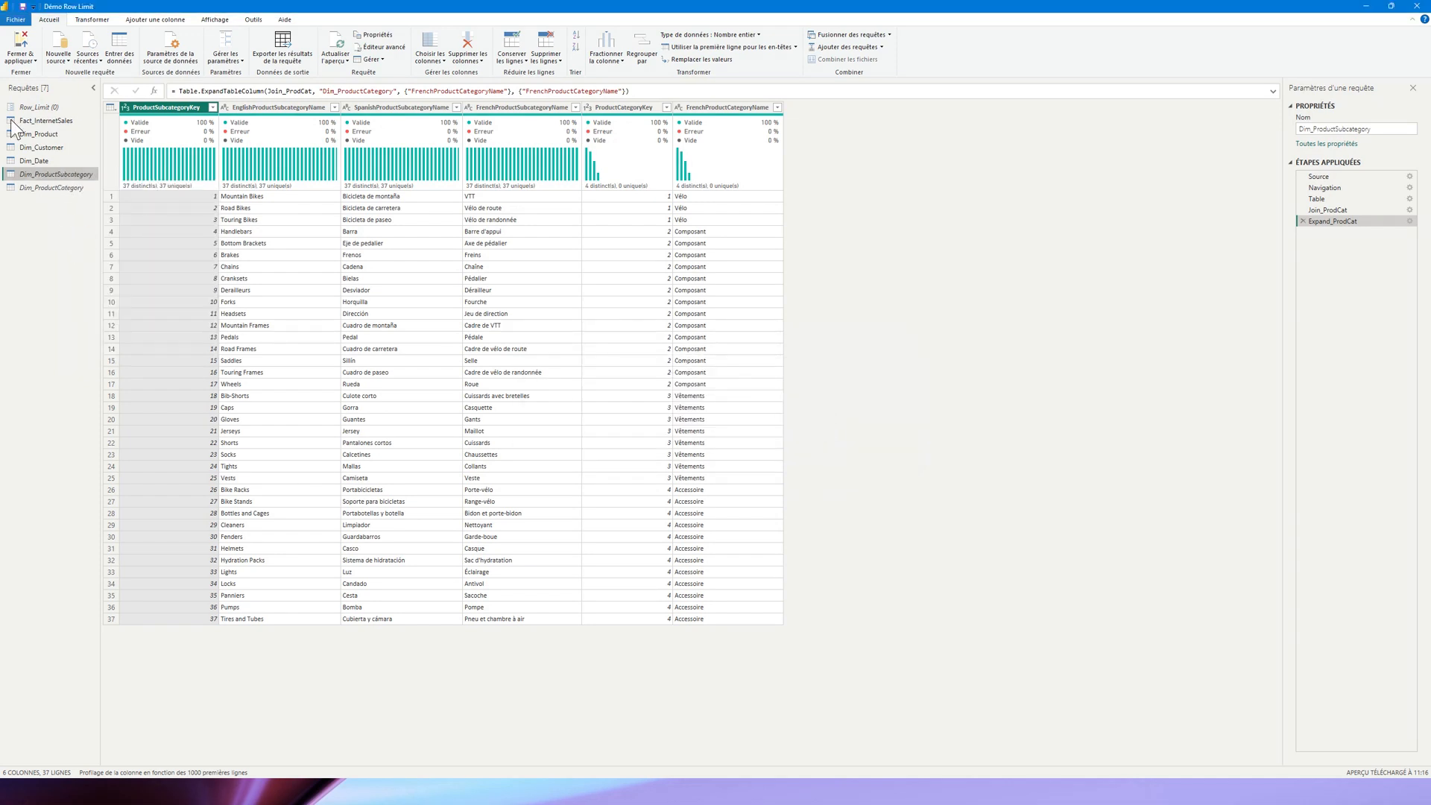
left_click(34, 64)
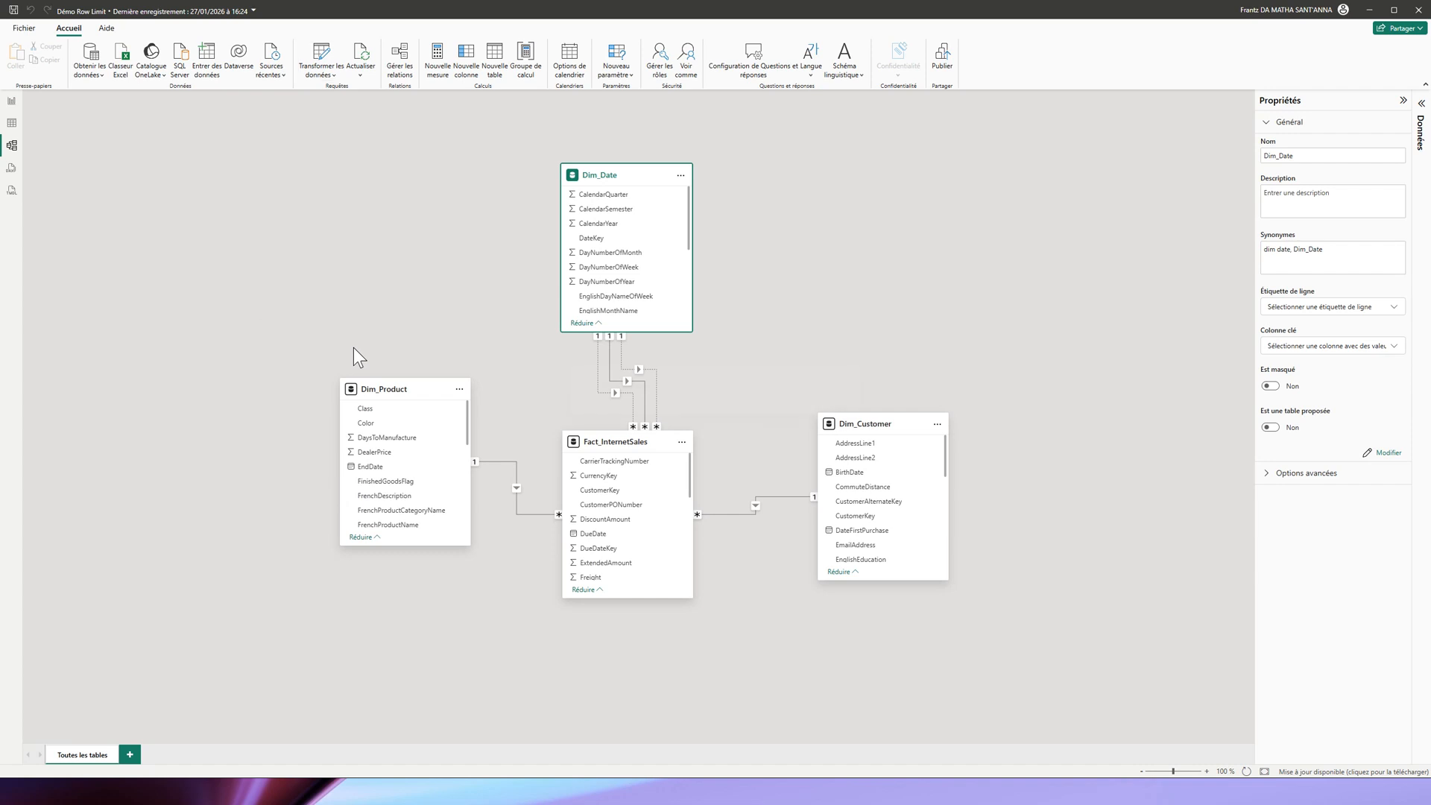
- Rearrange the Dim_Product, Fact_InternetSales and Dim_Customer tables in the model diagram into a tidy star layout, and select Dim_Product
left_click_drag(380, 399, 354, 397)
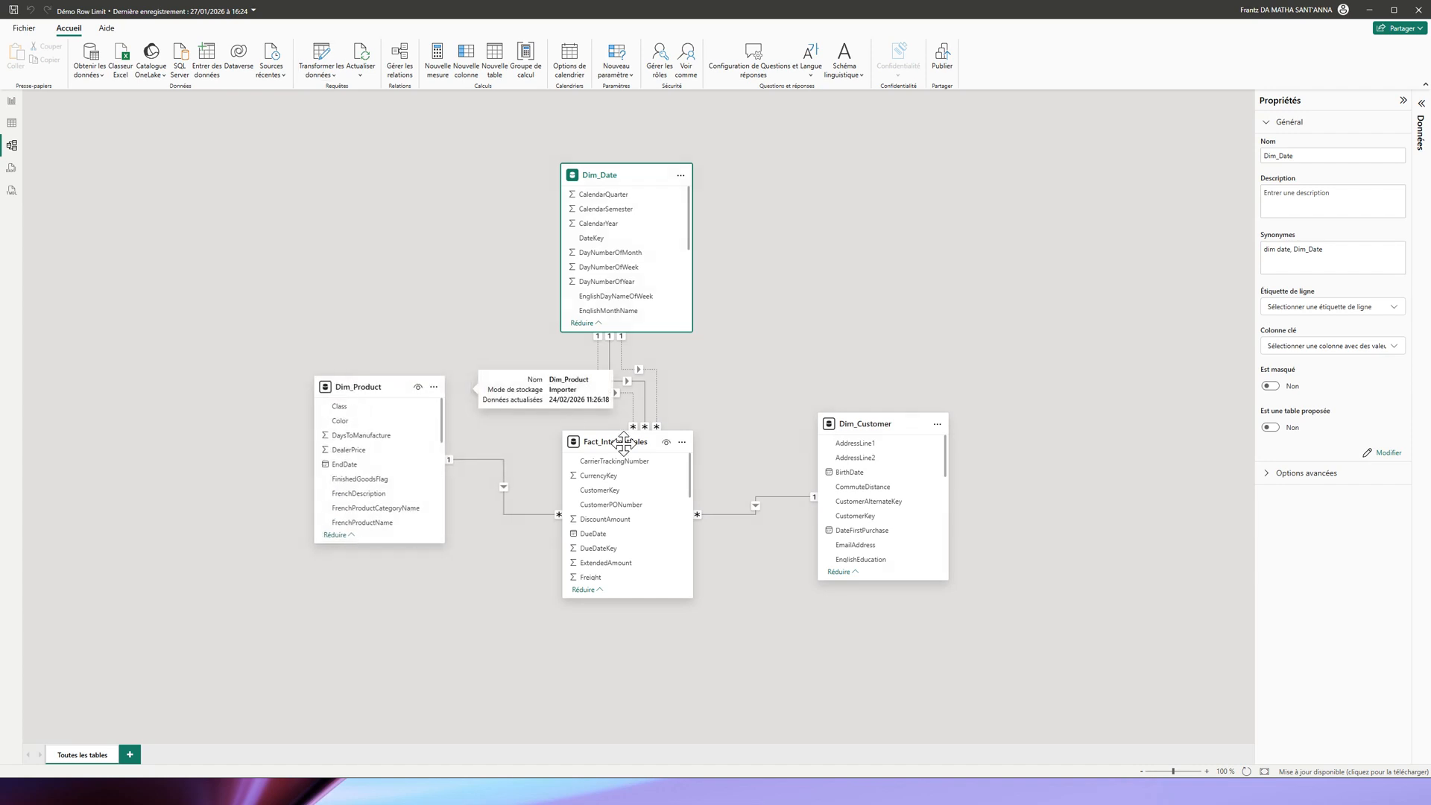
left_click_drag(625, 447, 616, 447)
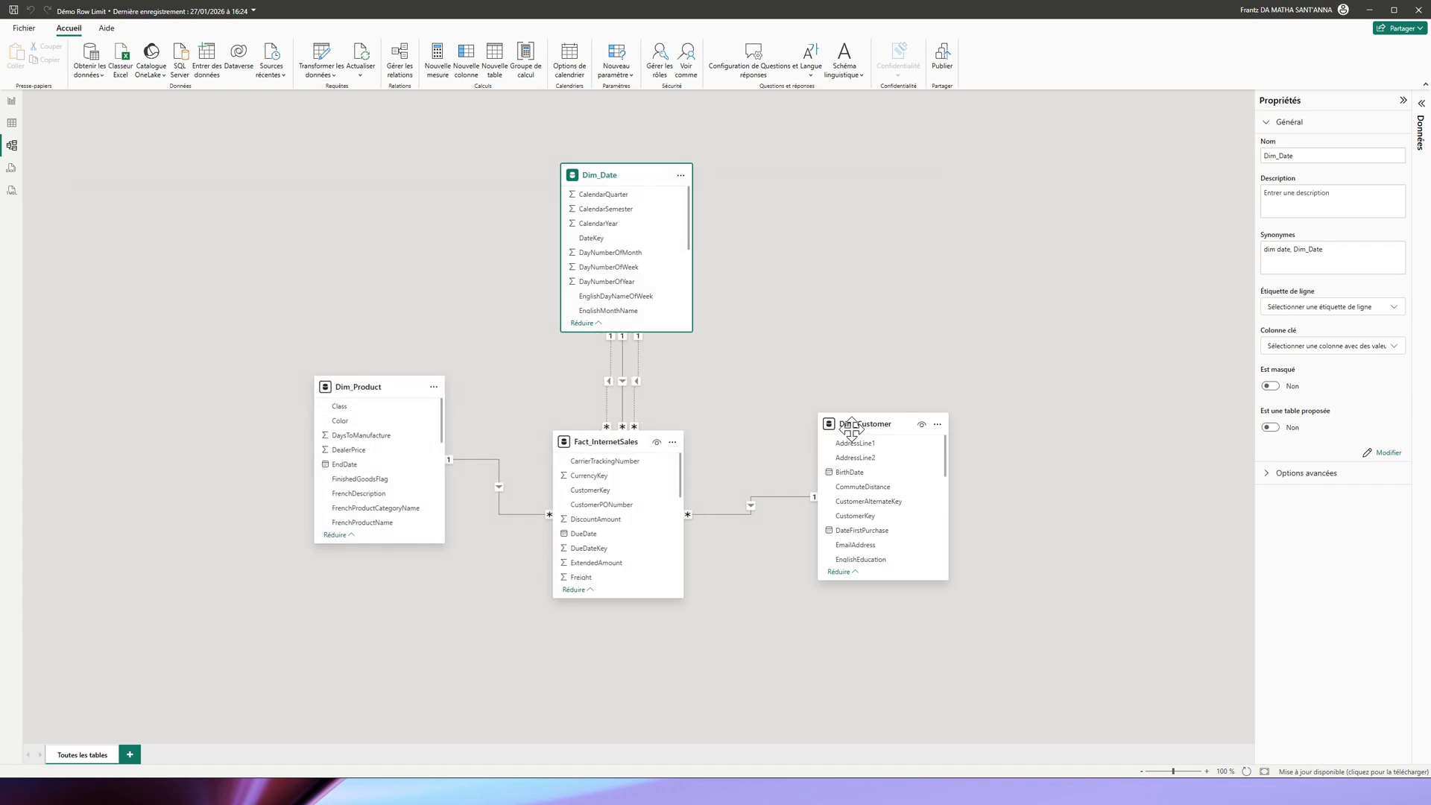
left_click_drag(861, 428, 844, 432)
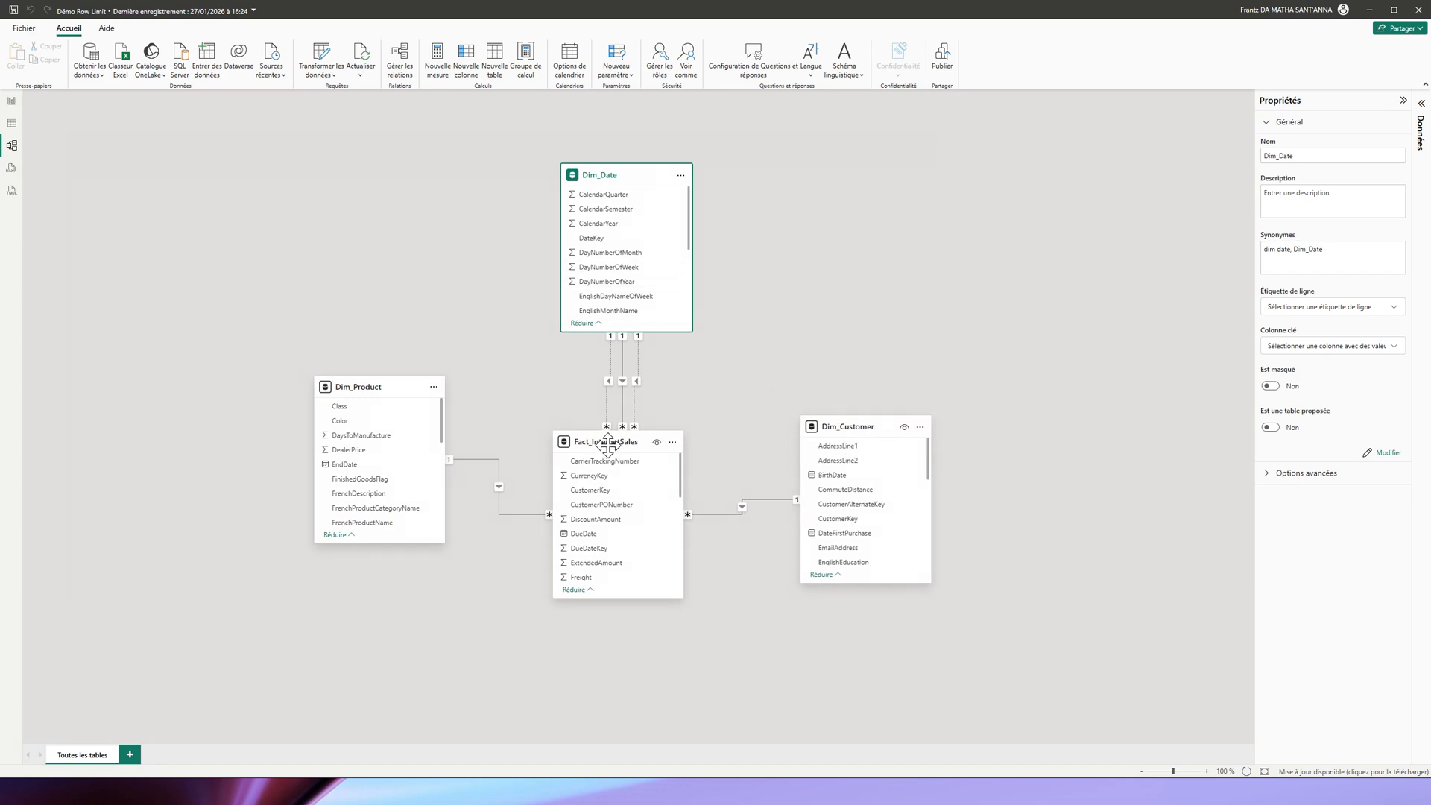
left_click_drag(607, 446, 609, 439)
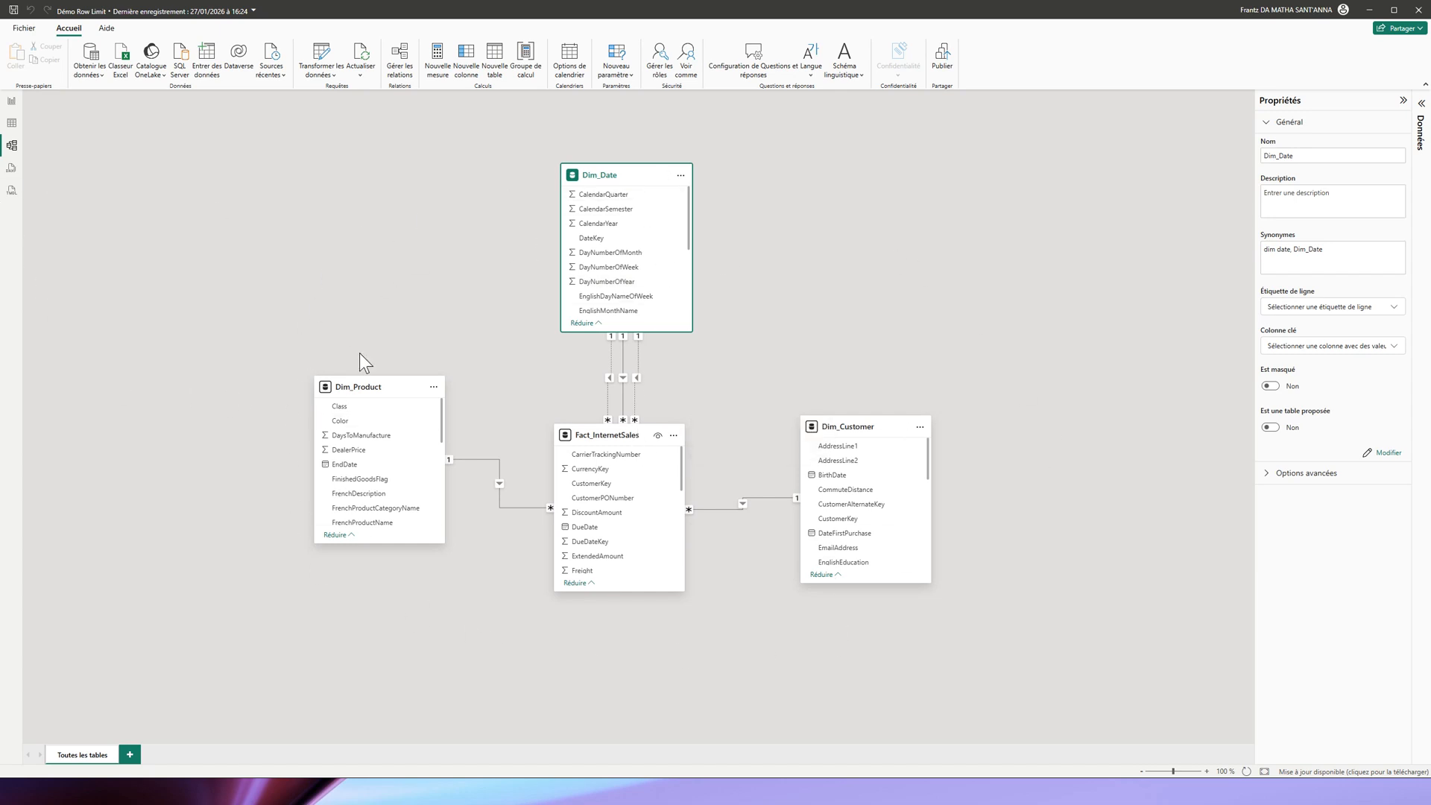
left_click(352, 381)
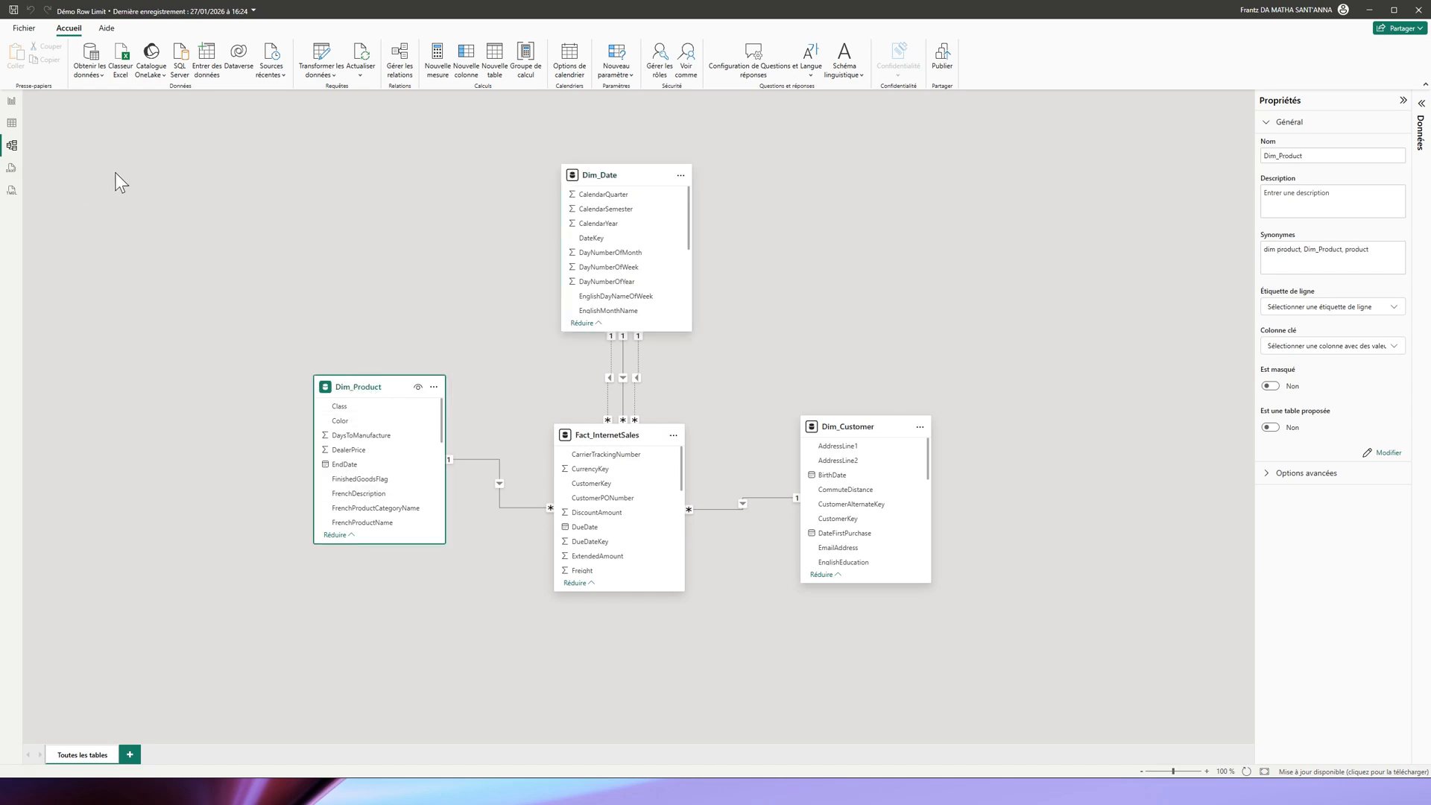
- Examine the loaded Dim_Product data in table view, including its FrenchProductSubcategoryName and FrenchProductCategoryName columns
left_click(11, 123)
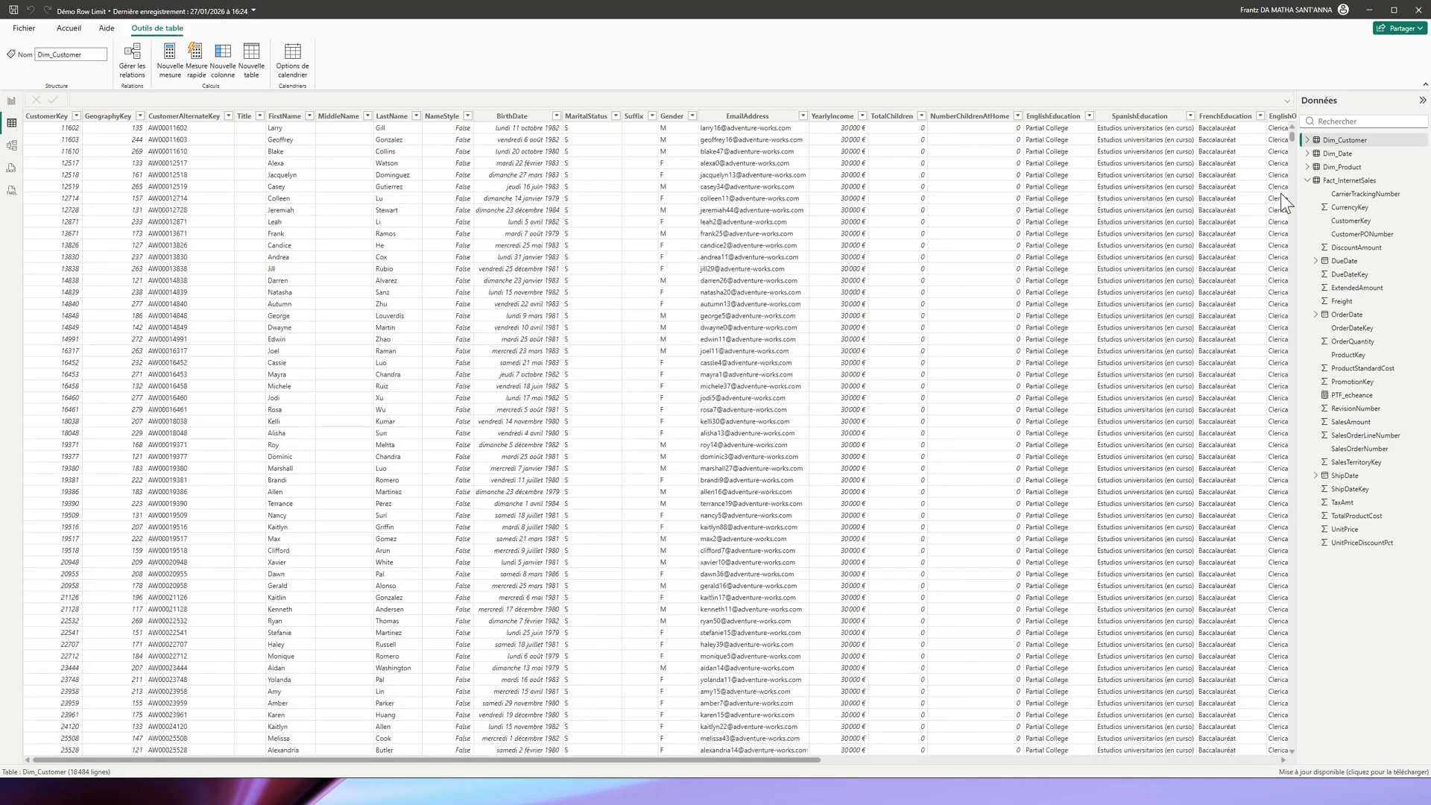
left_click(1341, 167)
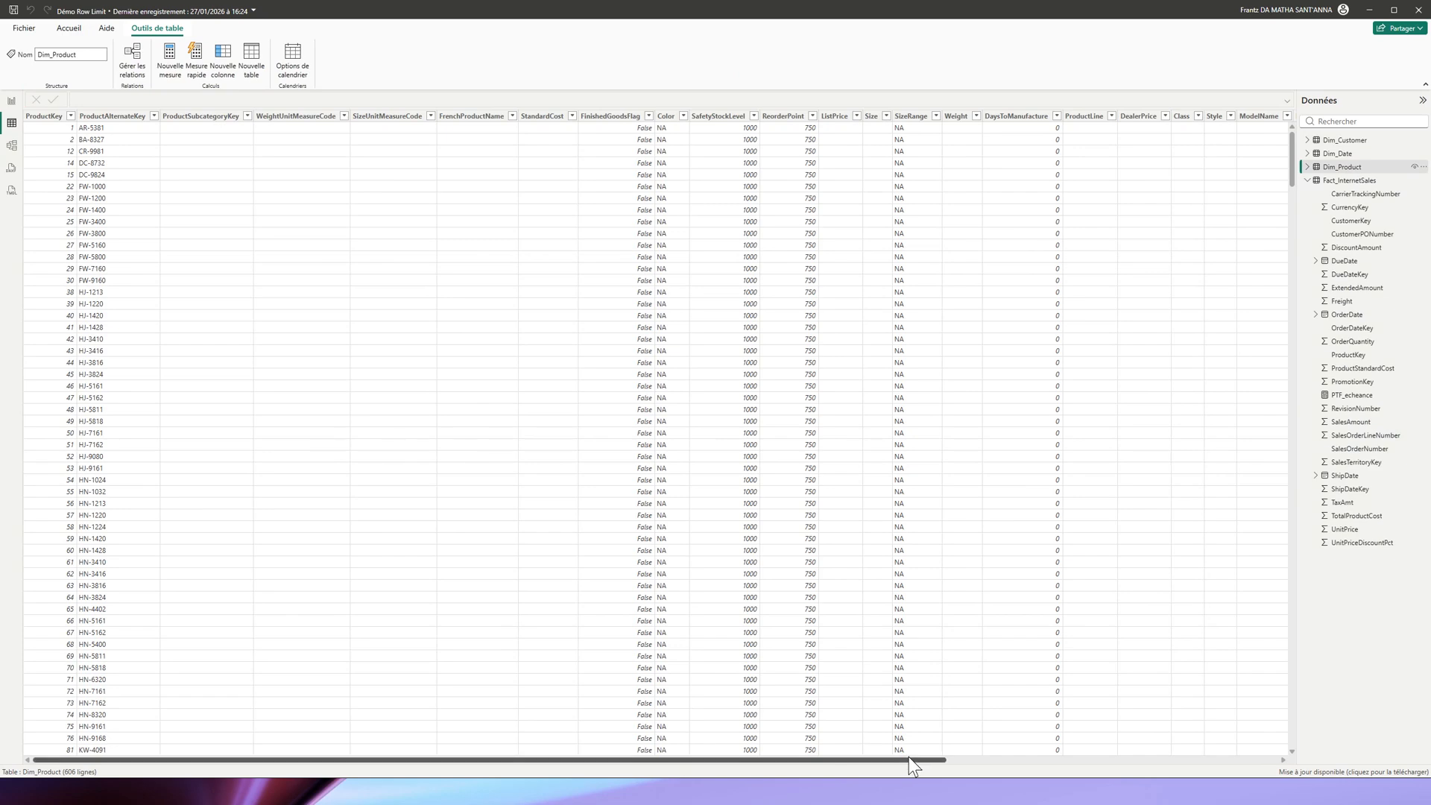
left_click_drag(916, 758, 1313, 760)
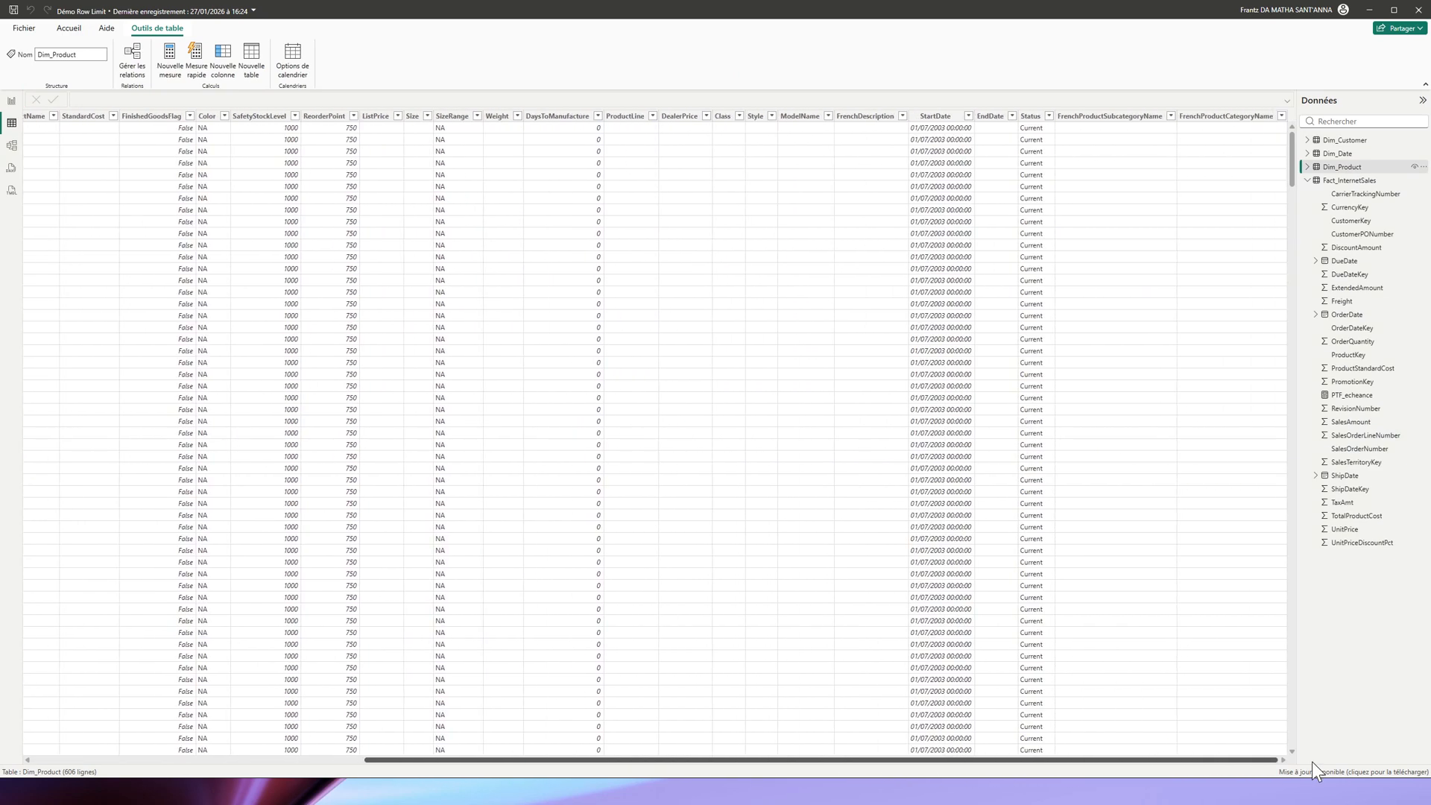
left_click(1111, 117)
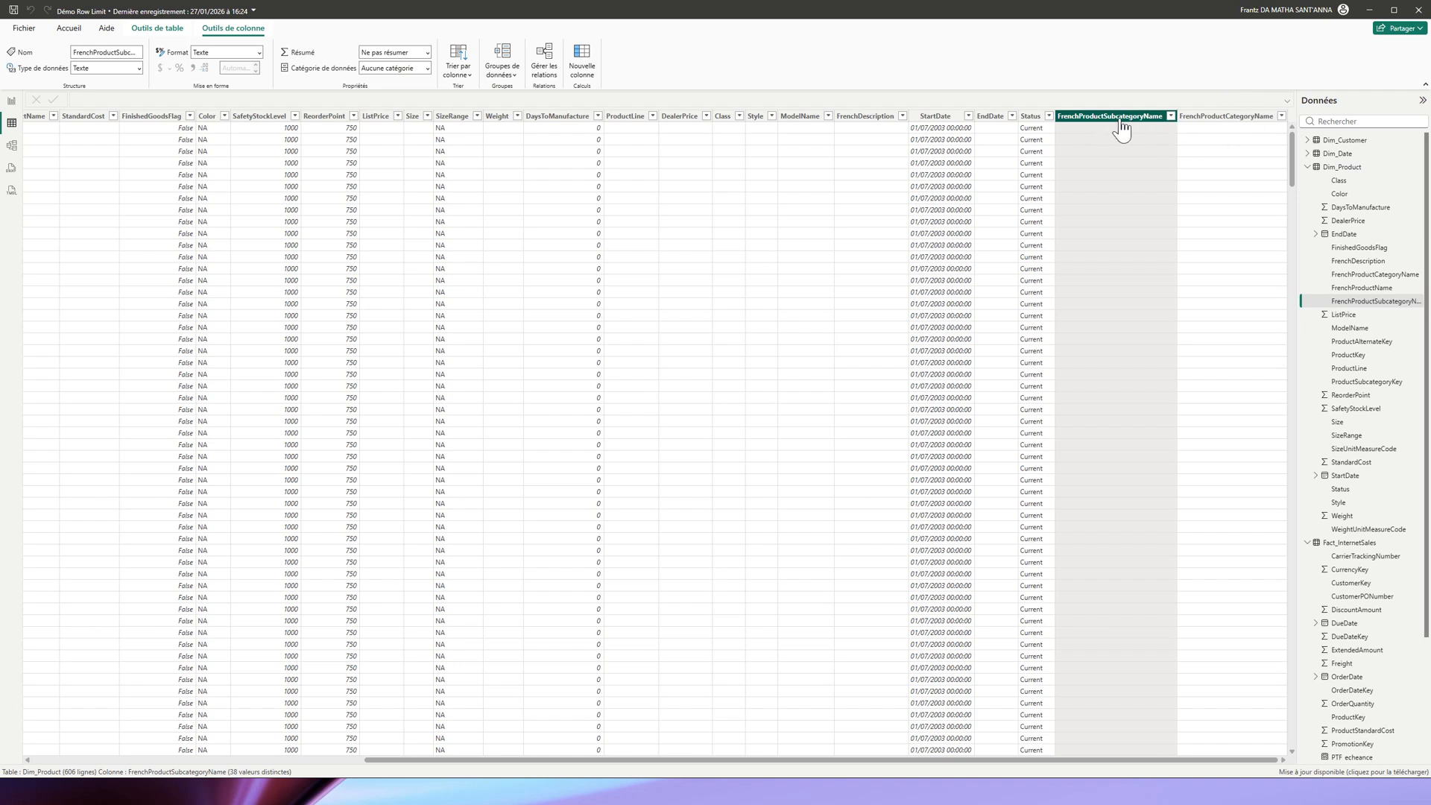
- Check the FrenchProductCategoryName column and the filter values of the FrenchProductSubcategoryName column in the Dim_Product data
left_click(1218, 117)
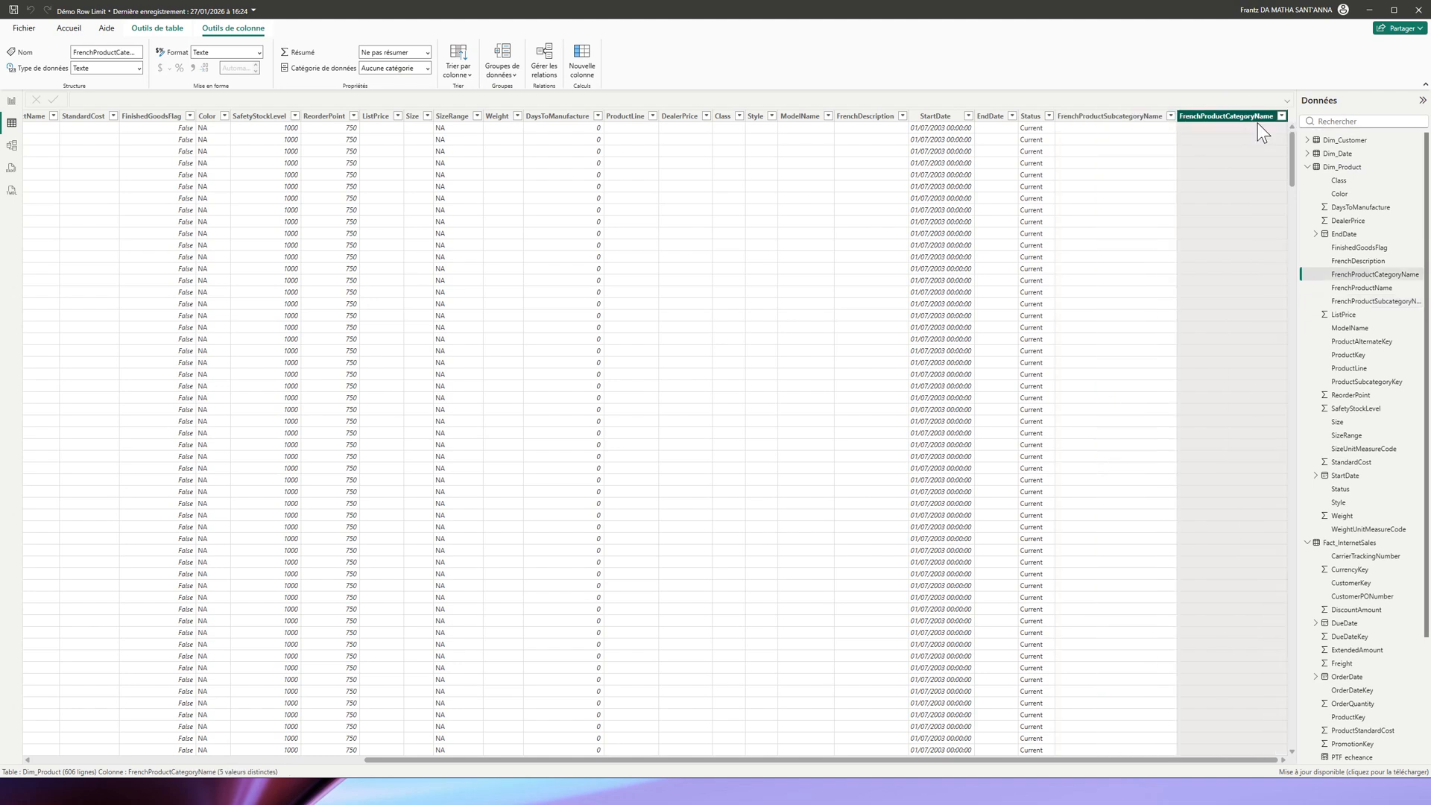
left_click(1171, 116)
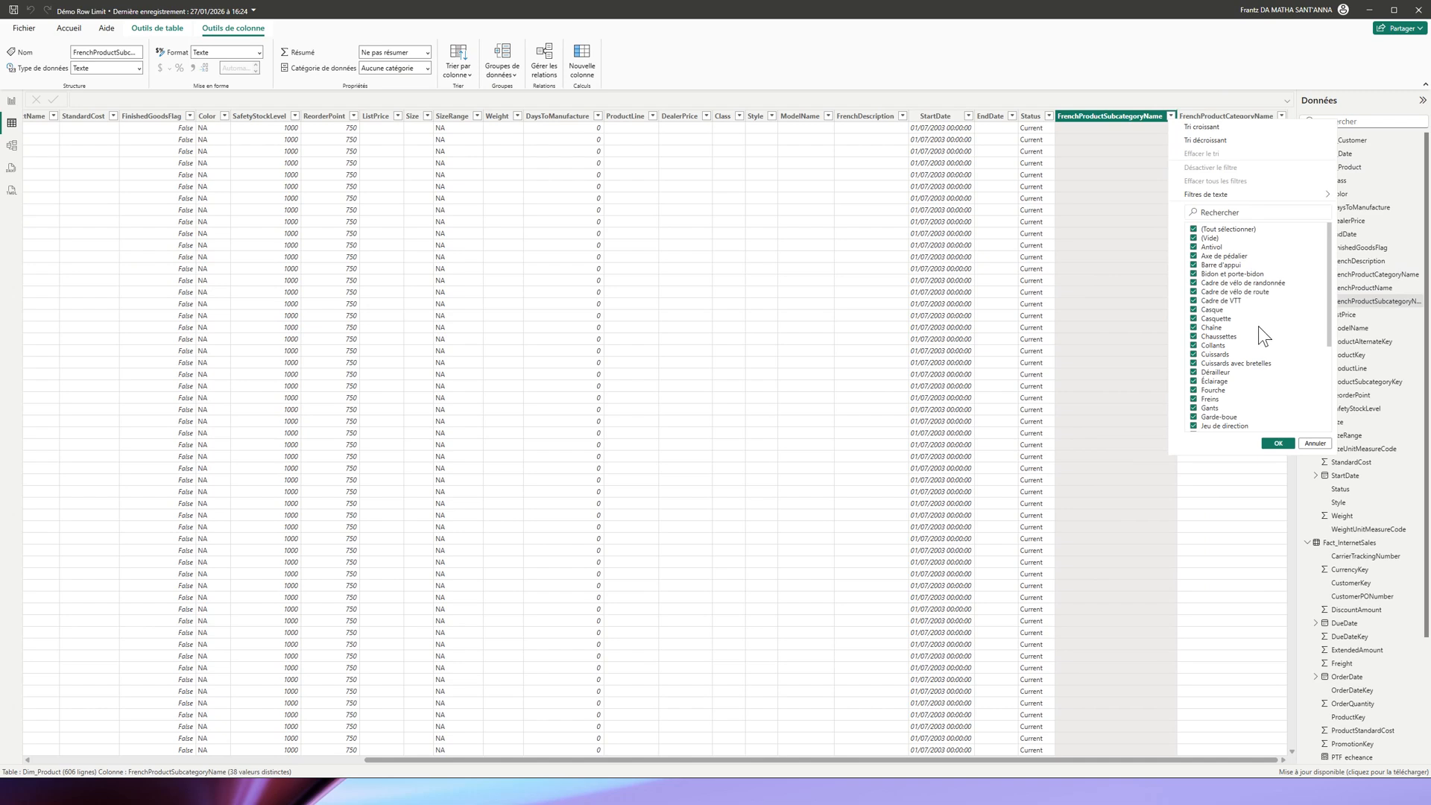
left_click(1323, 445)
left_click(1171, 116)
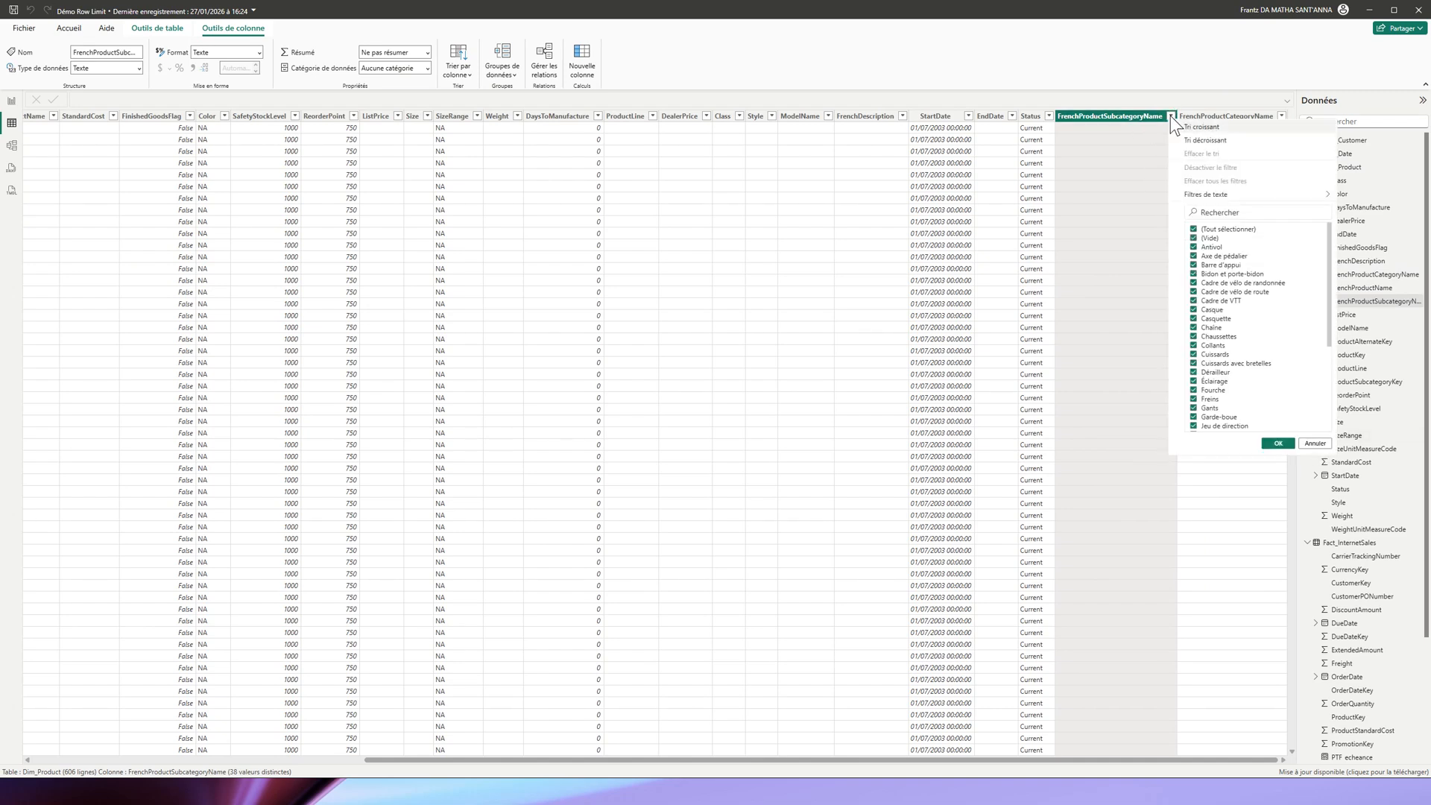
- Return to the model diagram, open the Dim_Product query in Power Query, and review the available merge and append query options
left_click(12, 145)
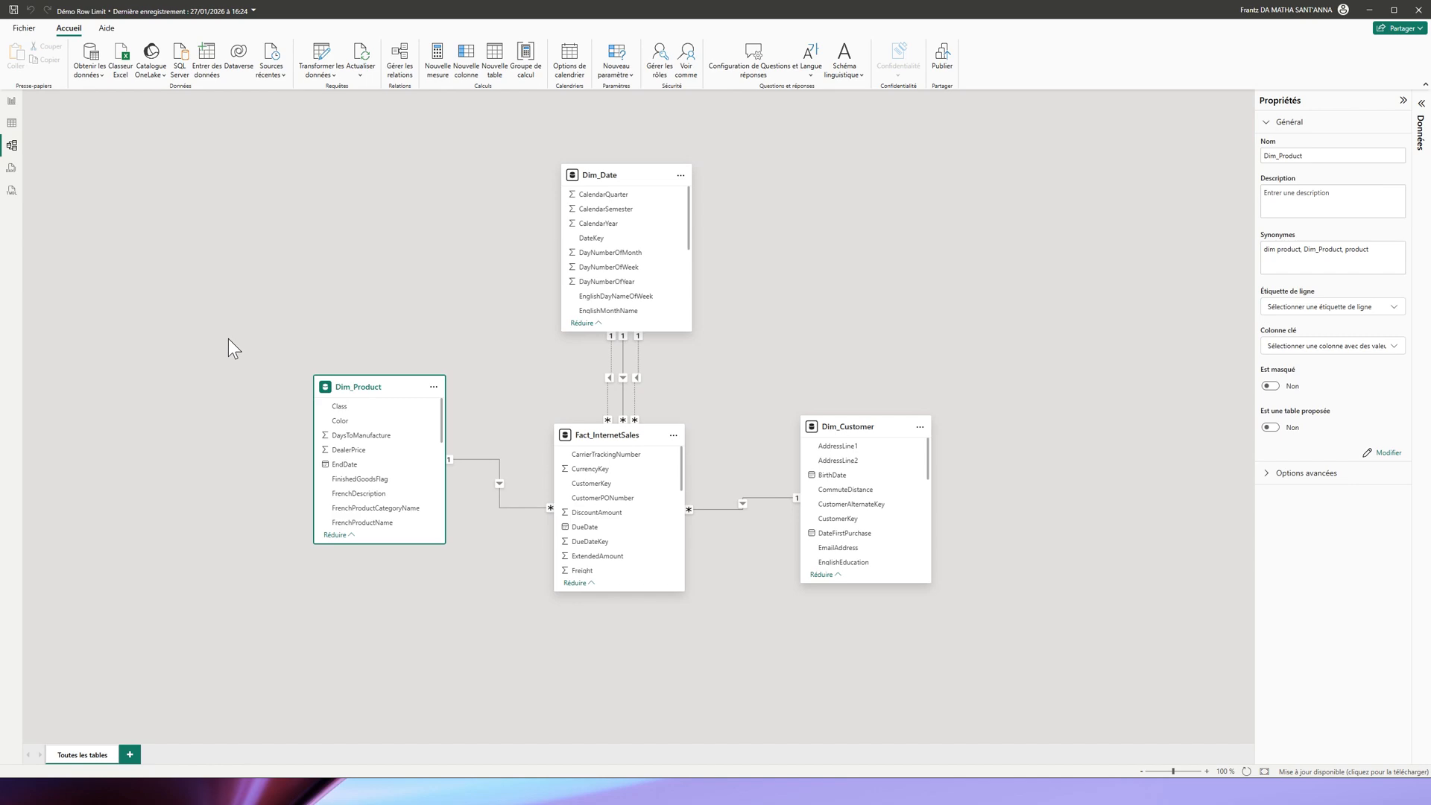
left_click(322, 71)
left_click(346, 94)
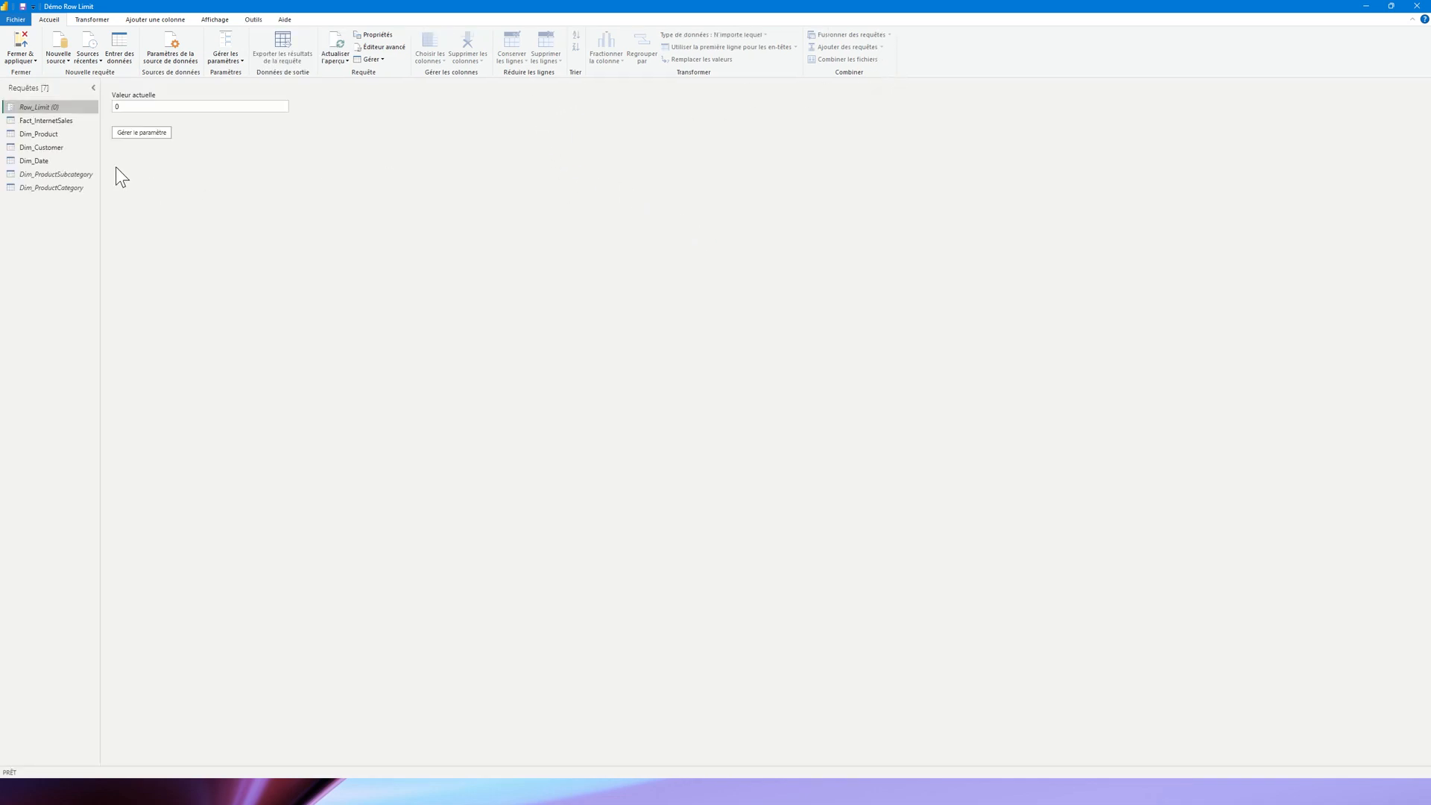
left_click(47, 135)
left_click(890, 34)
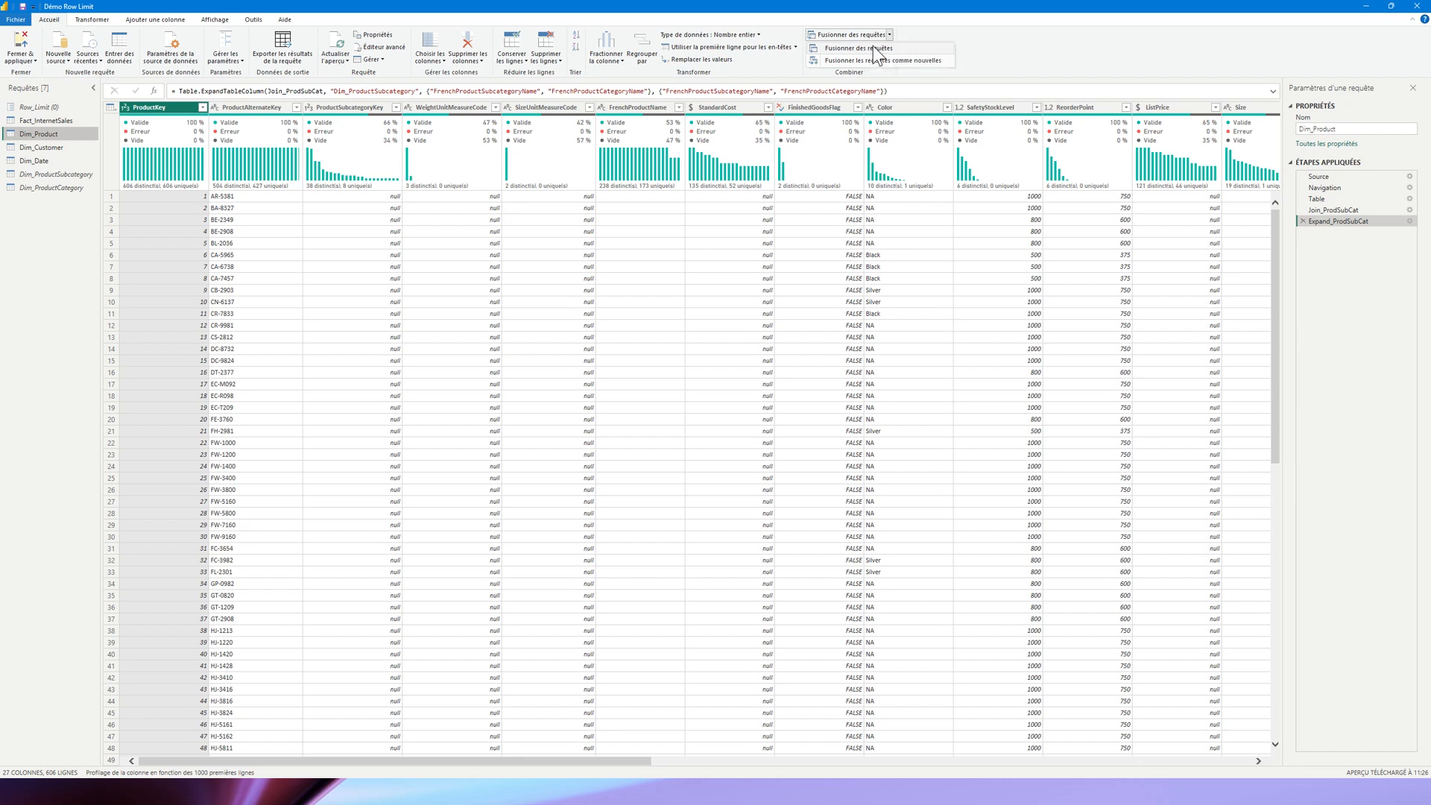
left_click(898, 33)
left_click(884, 47)
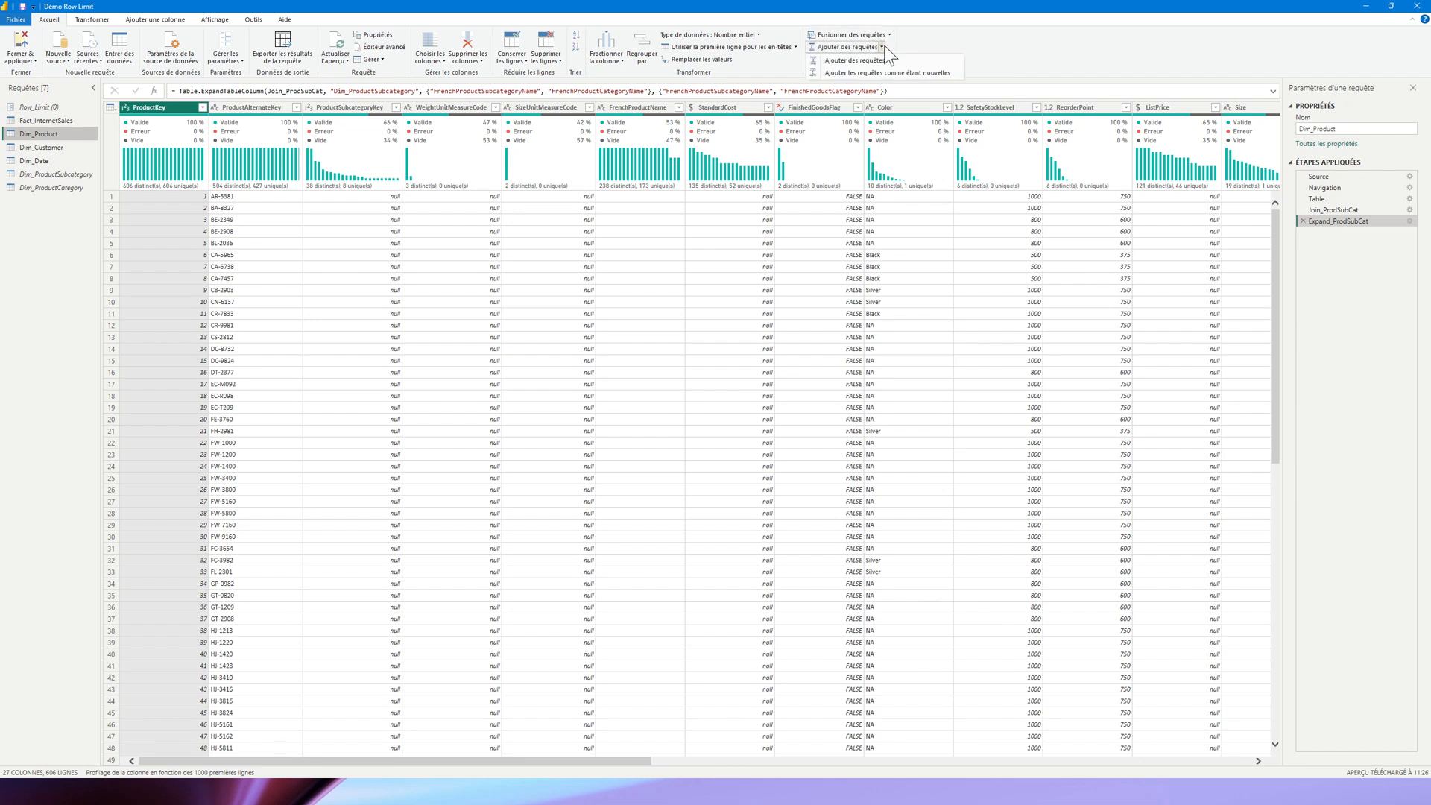
left_click(897, 43)
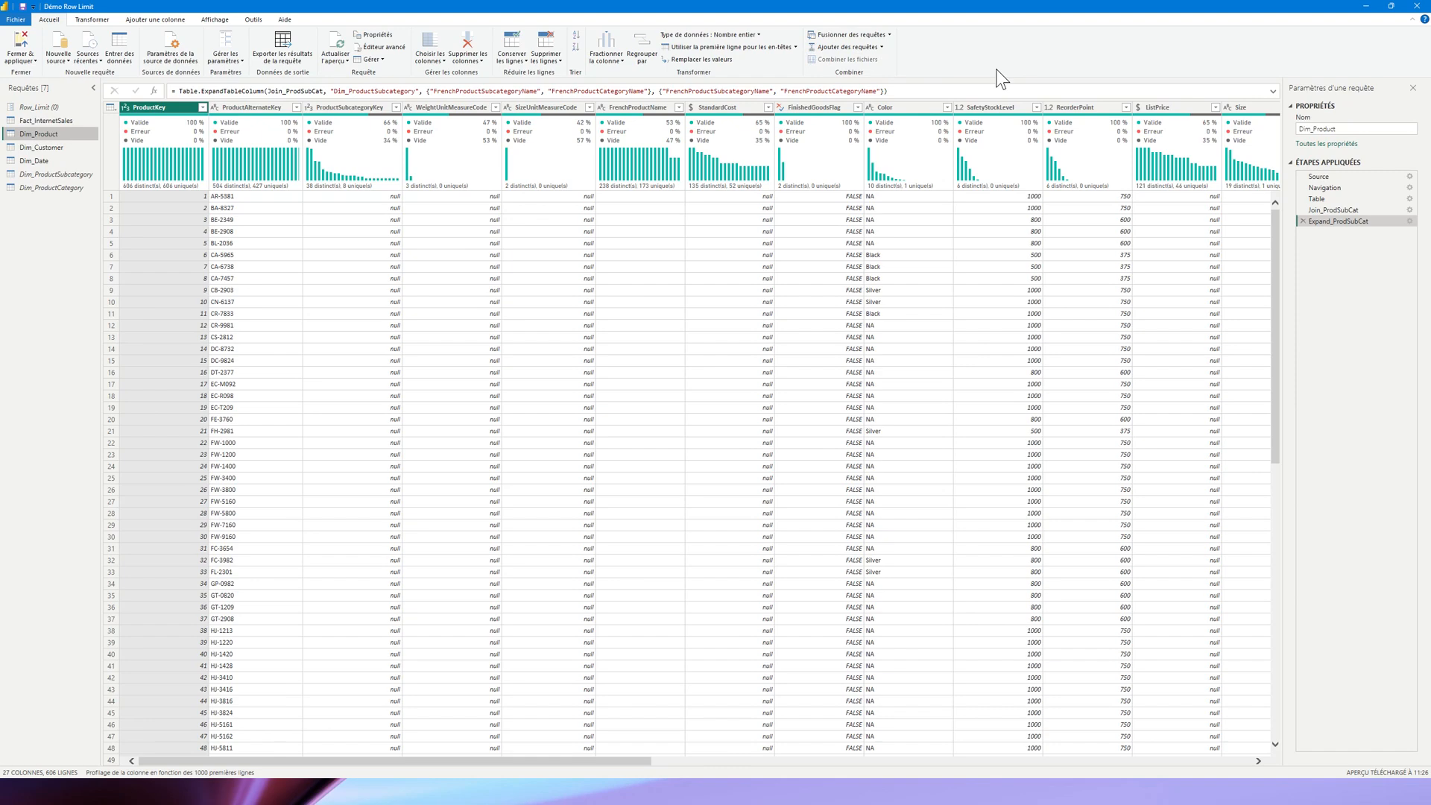